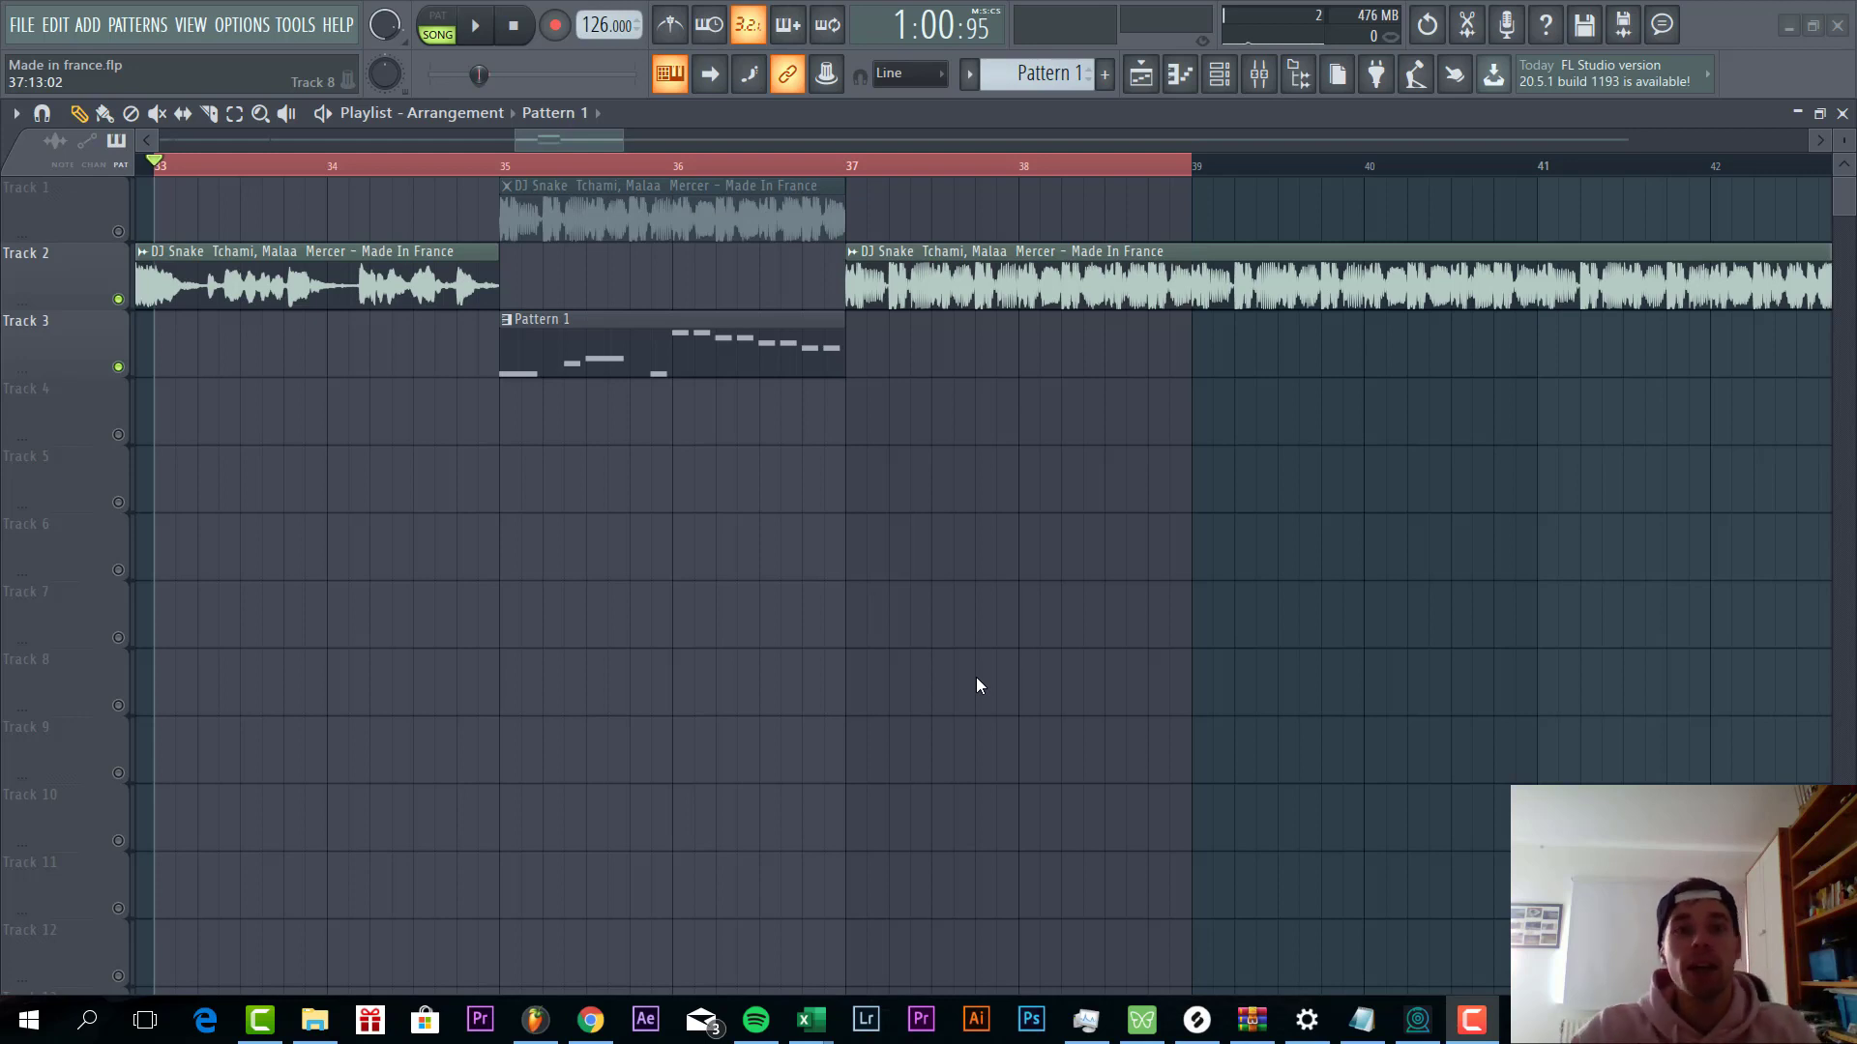
Play the arrangement, stop it, and show the Channel rack with Serum, Hat and Snare
{"action": "key", "text": "space"}
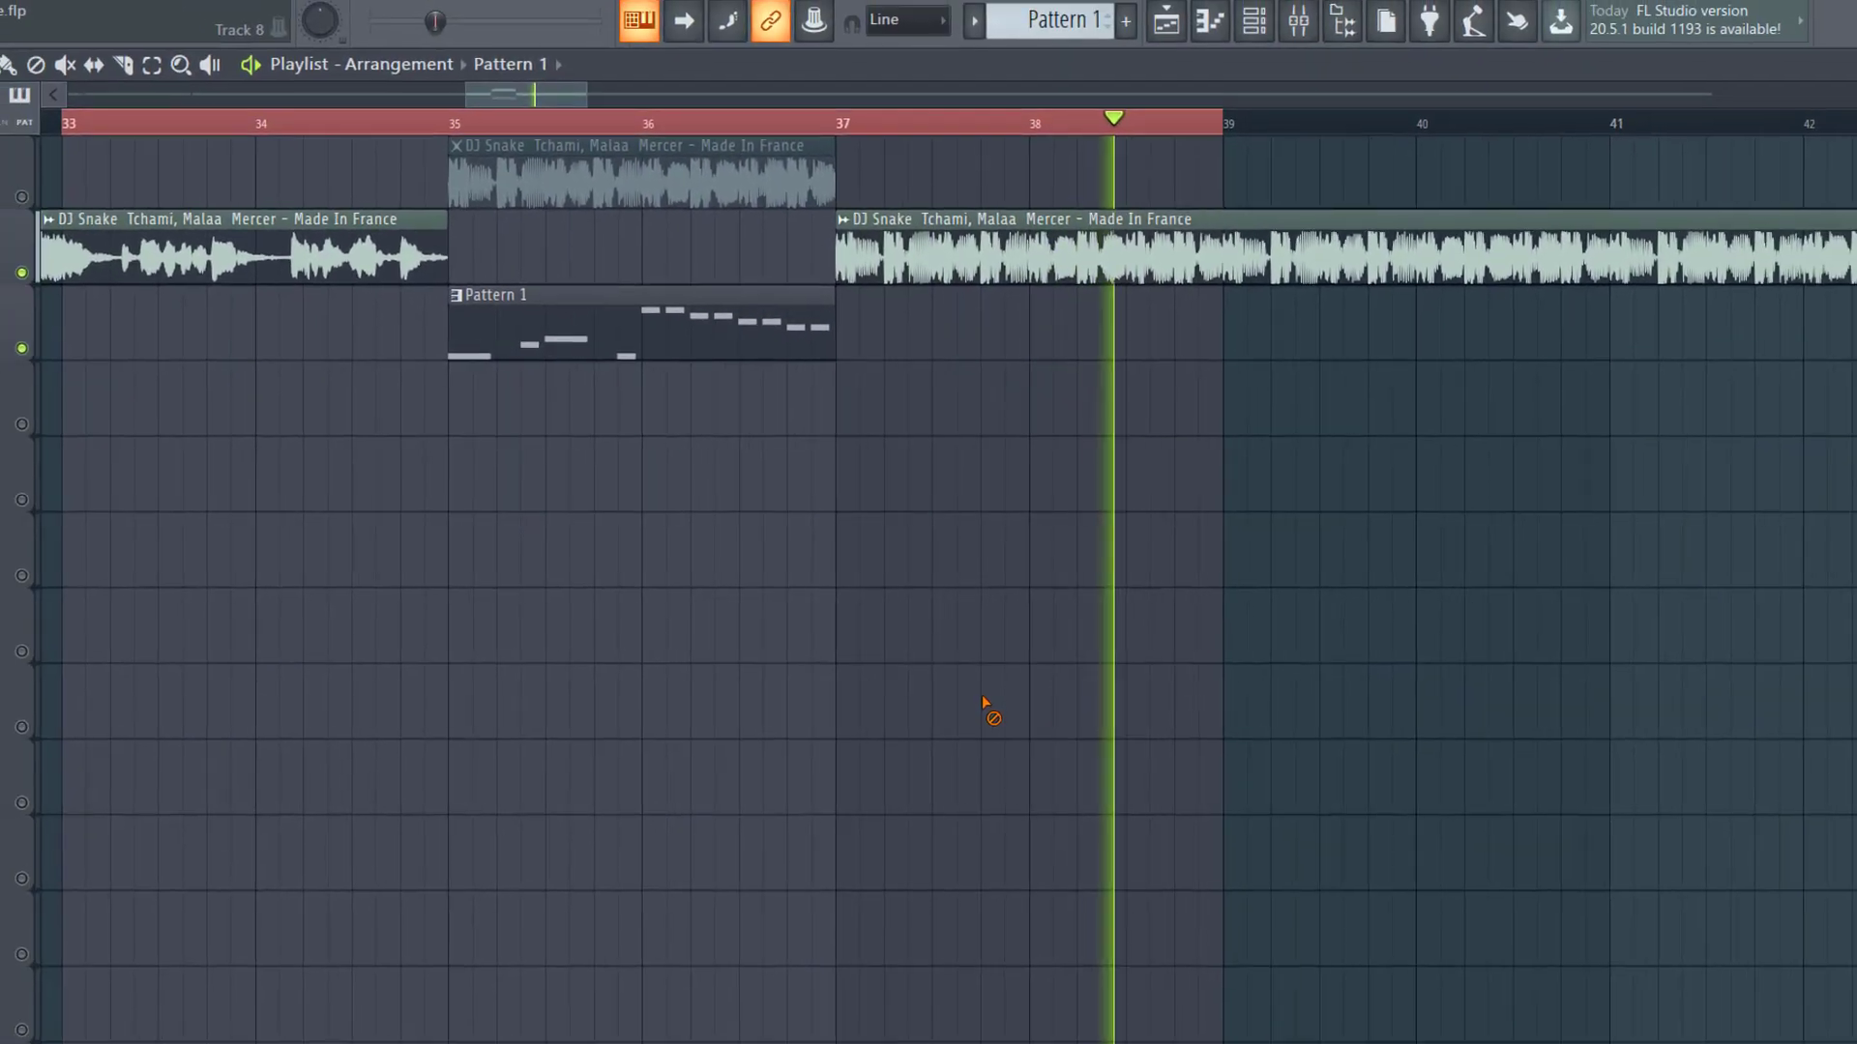
{"action": "key", "text": "space"}
{"action": "key", "text": "F6"}
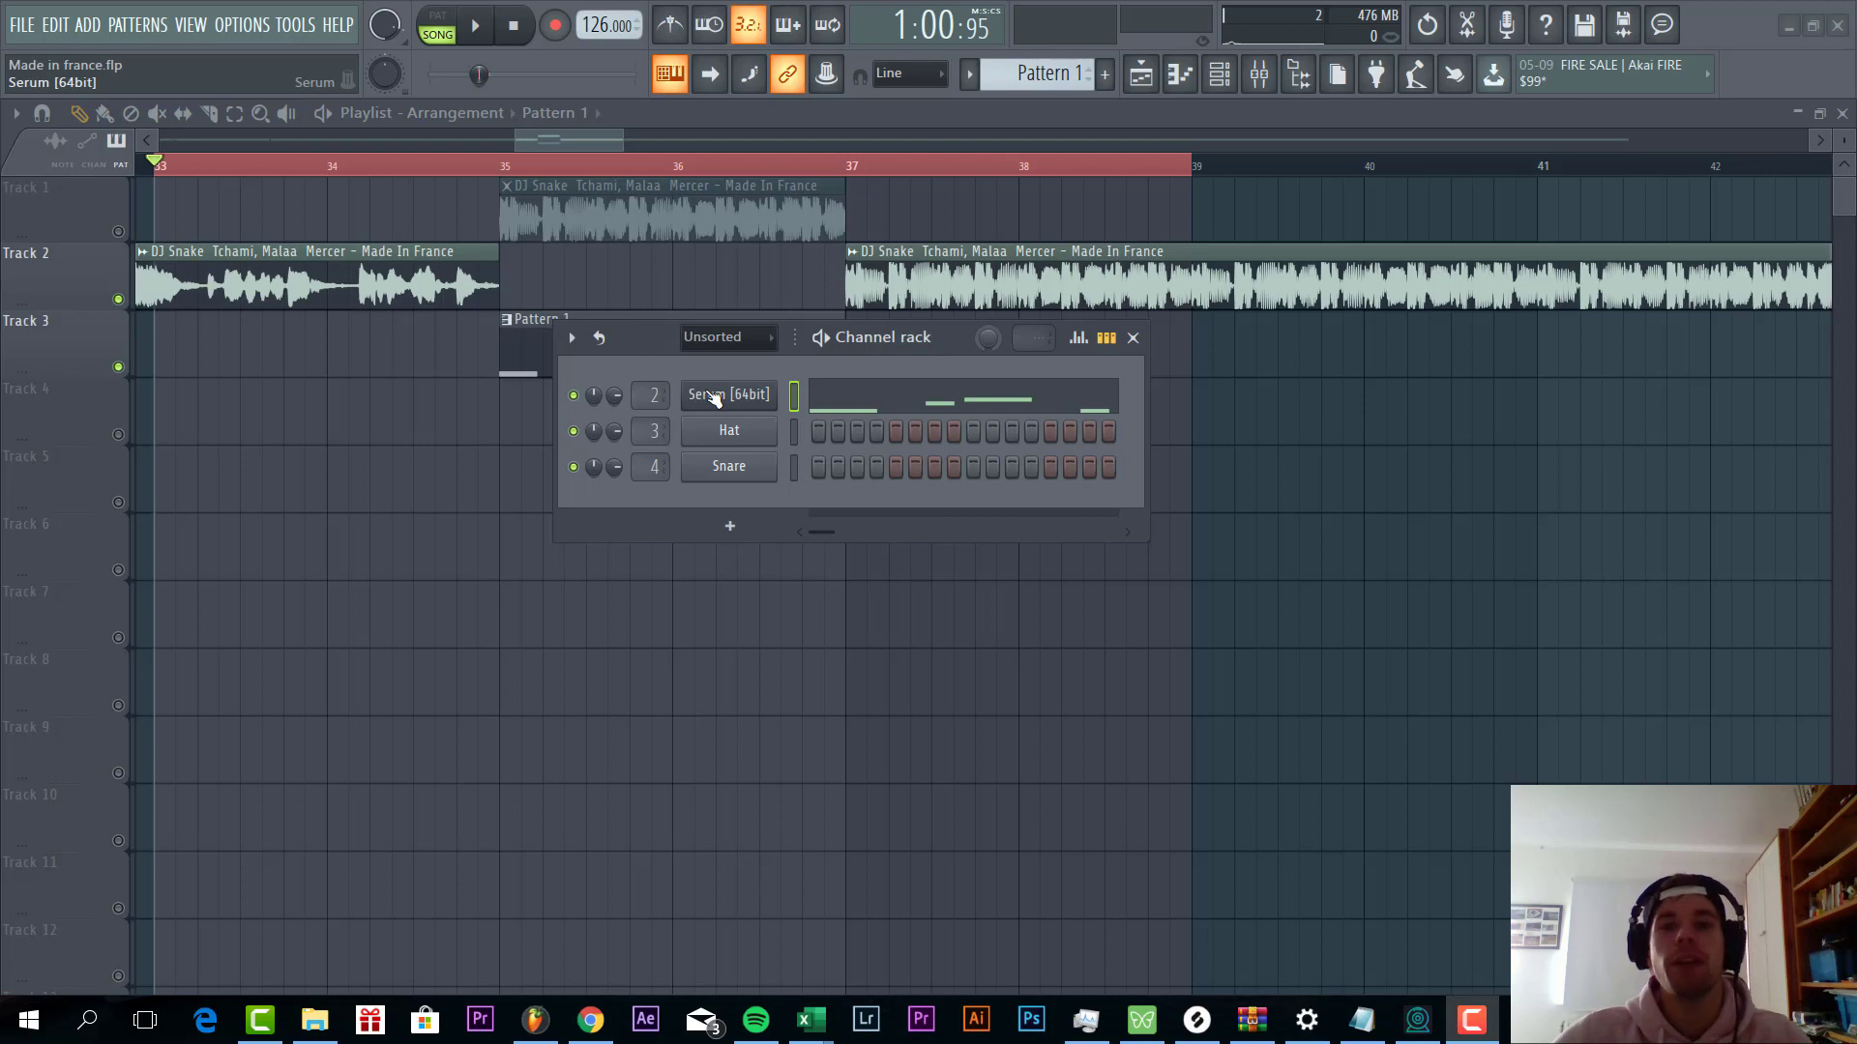
Open the Serum [64bit] plugin window, nudge it into place, and start the pattern playing
{"action": "left_click", "coordinate": [753, 401]}
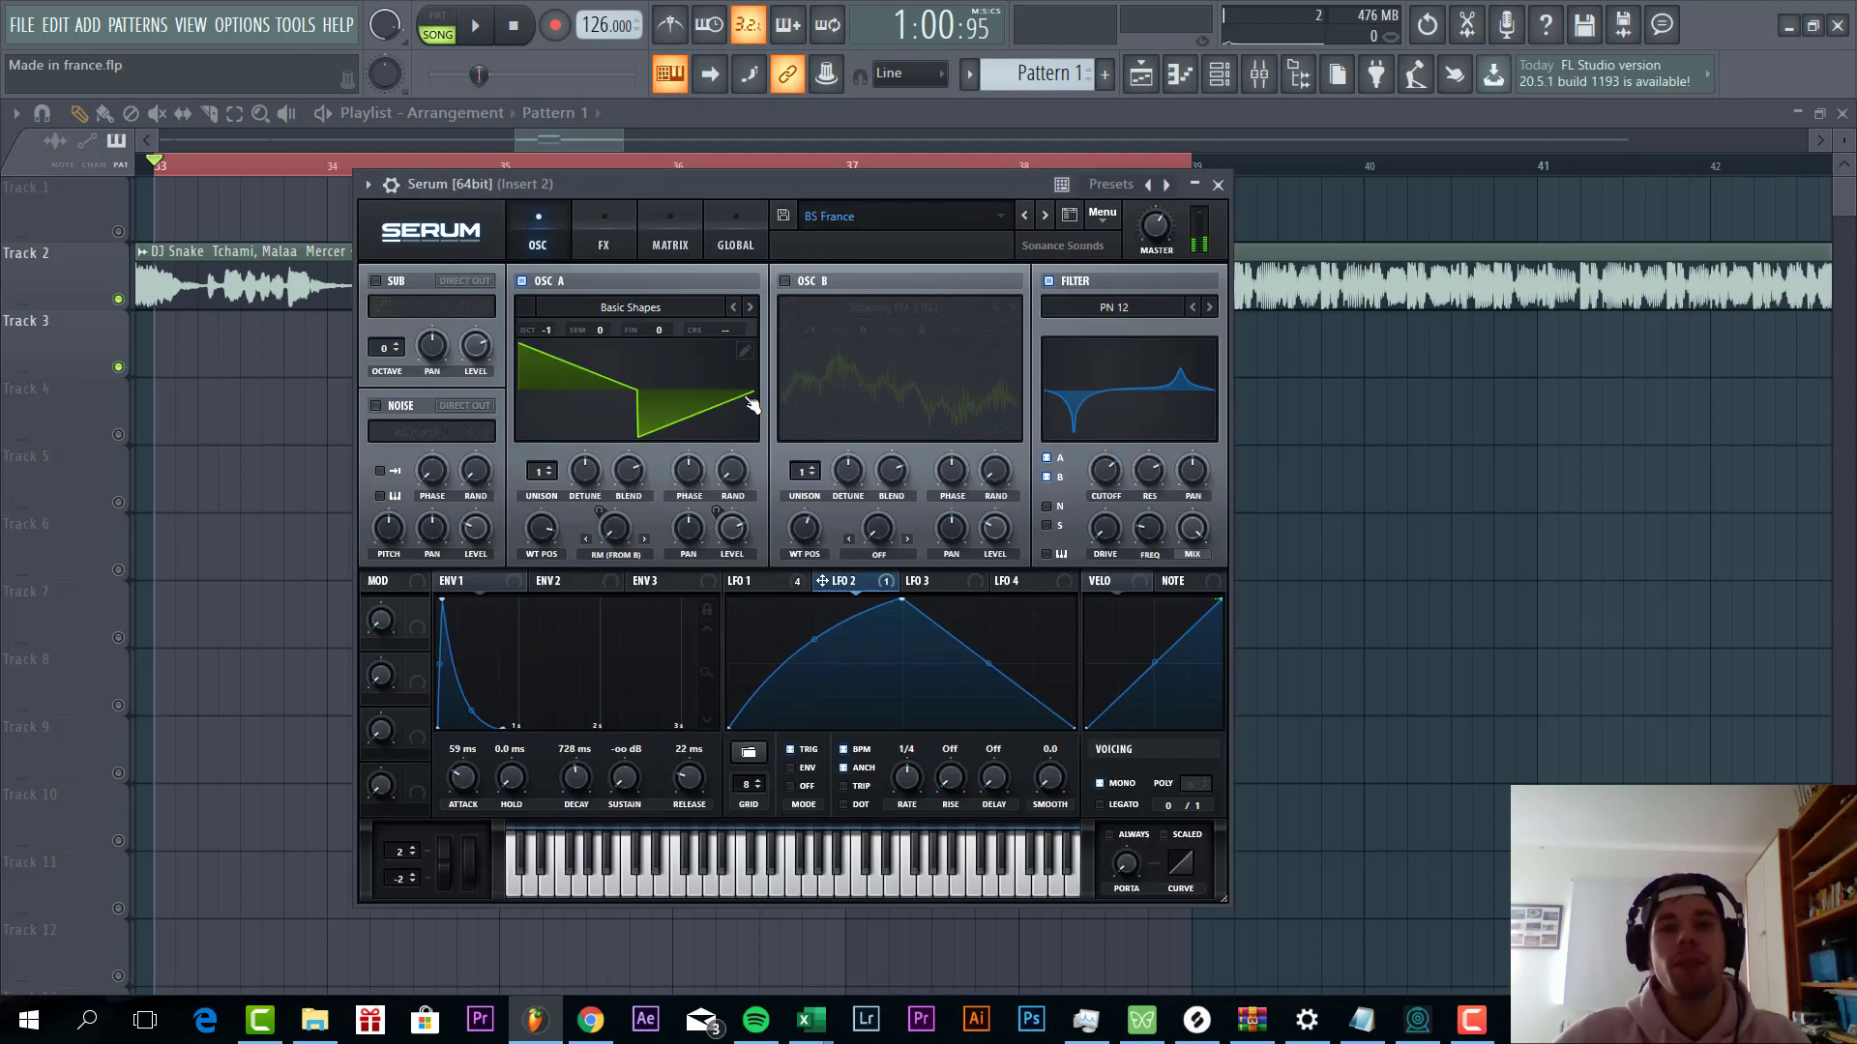
{"action": "left_click_drag", "start_coordinate": [814, 182], "coordinate": [756, 199]}
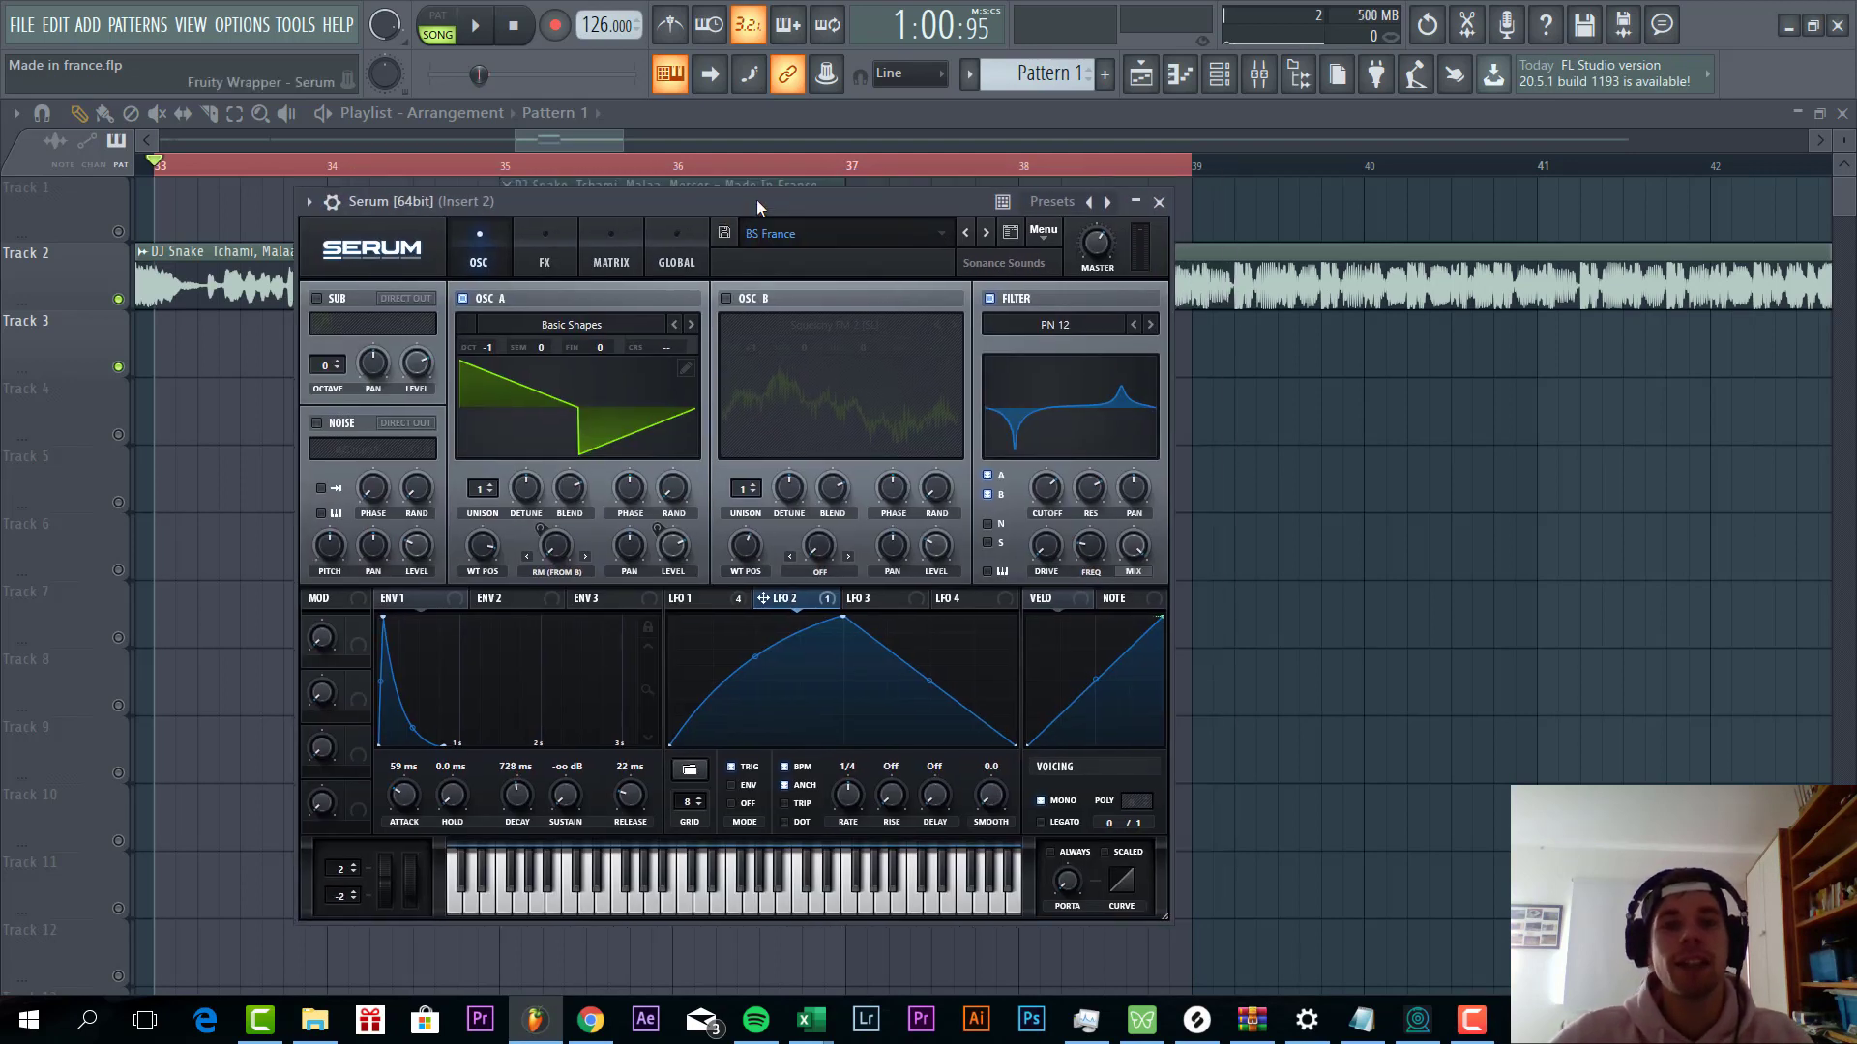
{"action": "key", "text": "space"}
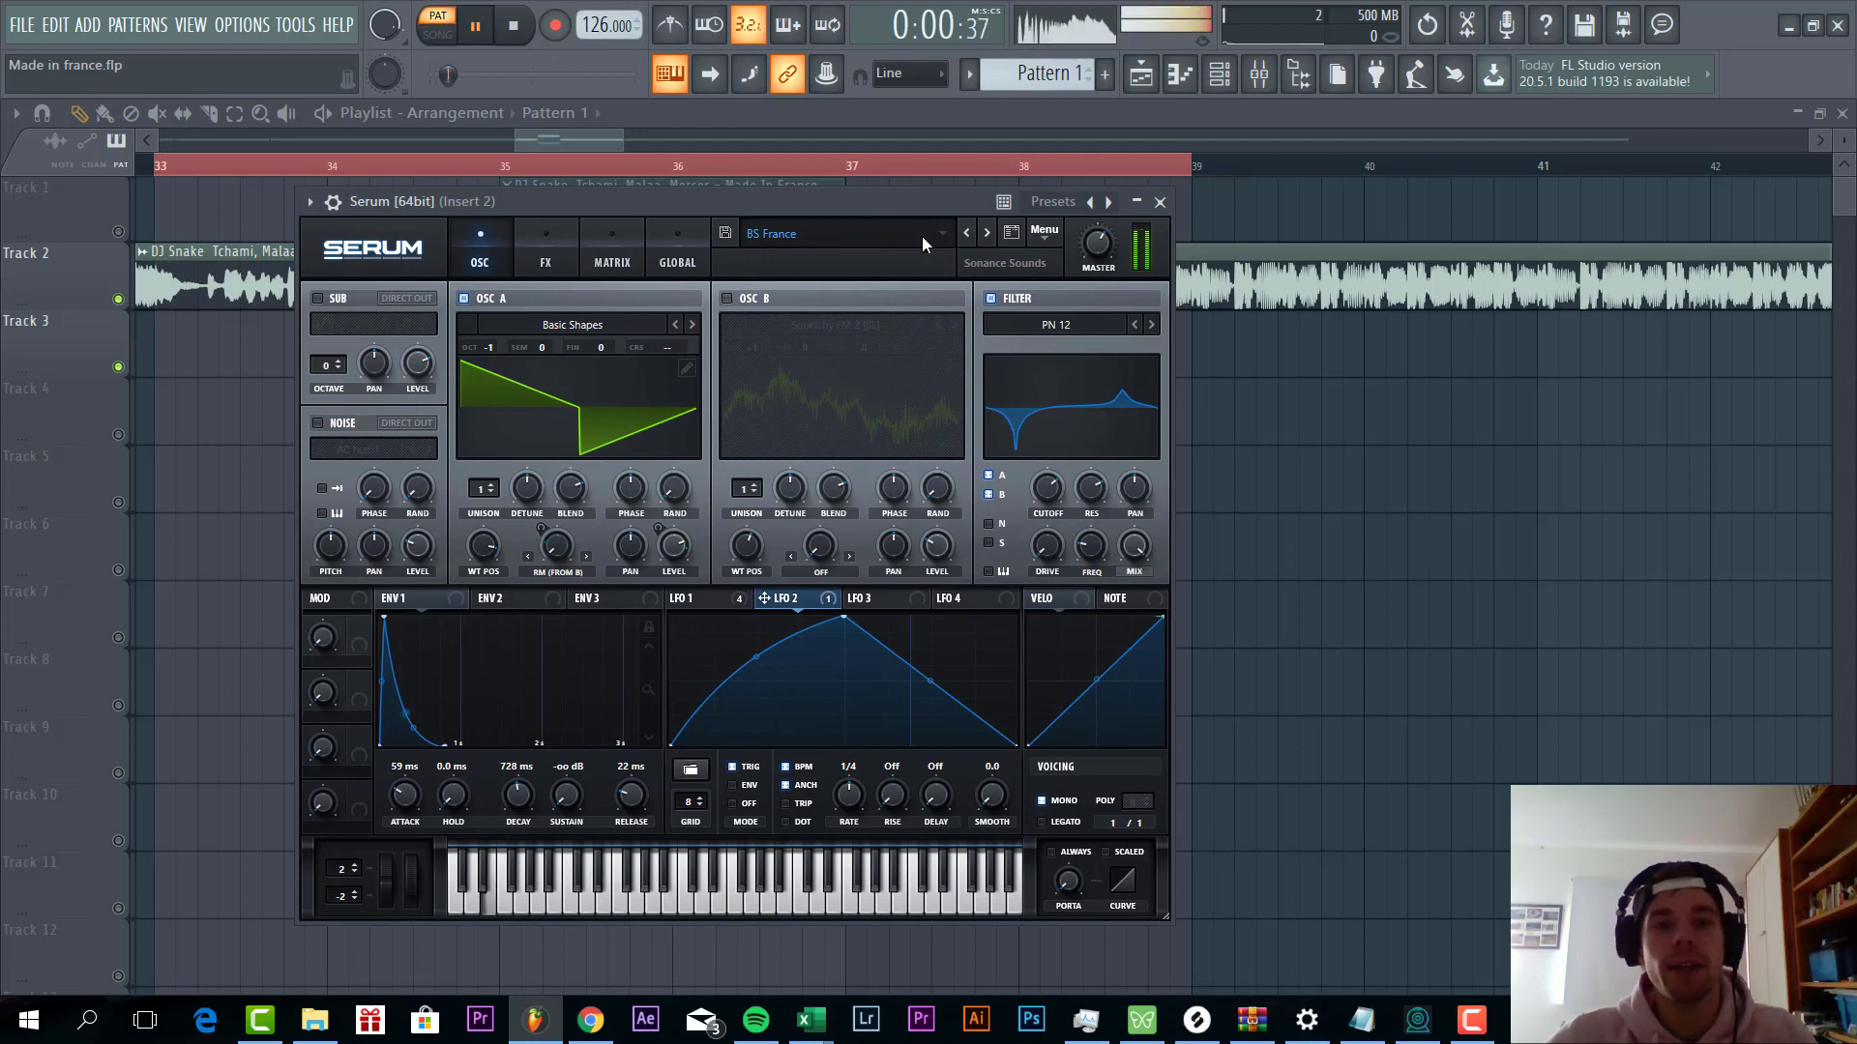
Reset Serum to the Init preset and give oscillator A Basic Shapes at a square-like position
{"action": "left_click", "coordinate": [1044, 230]}
{"action": "left_click", "coordinate": [1076, 342]}
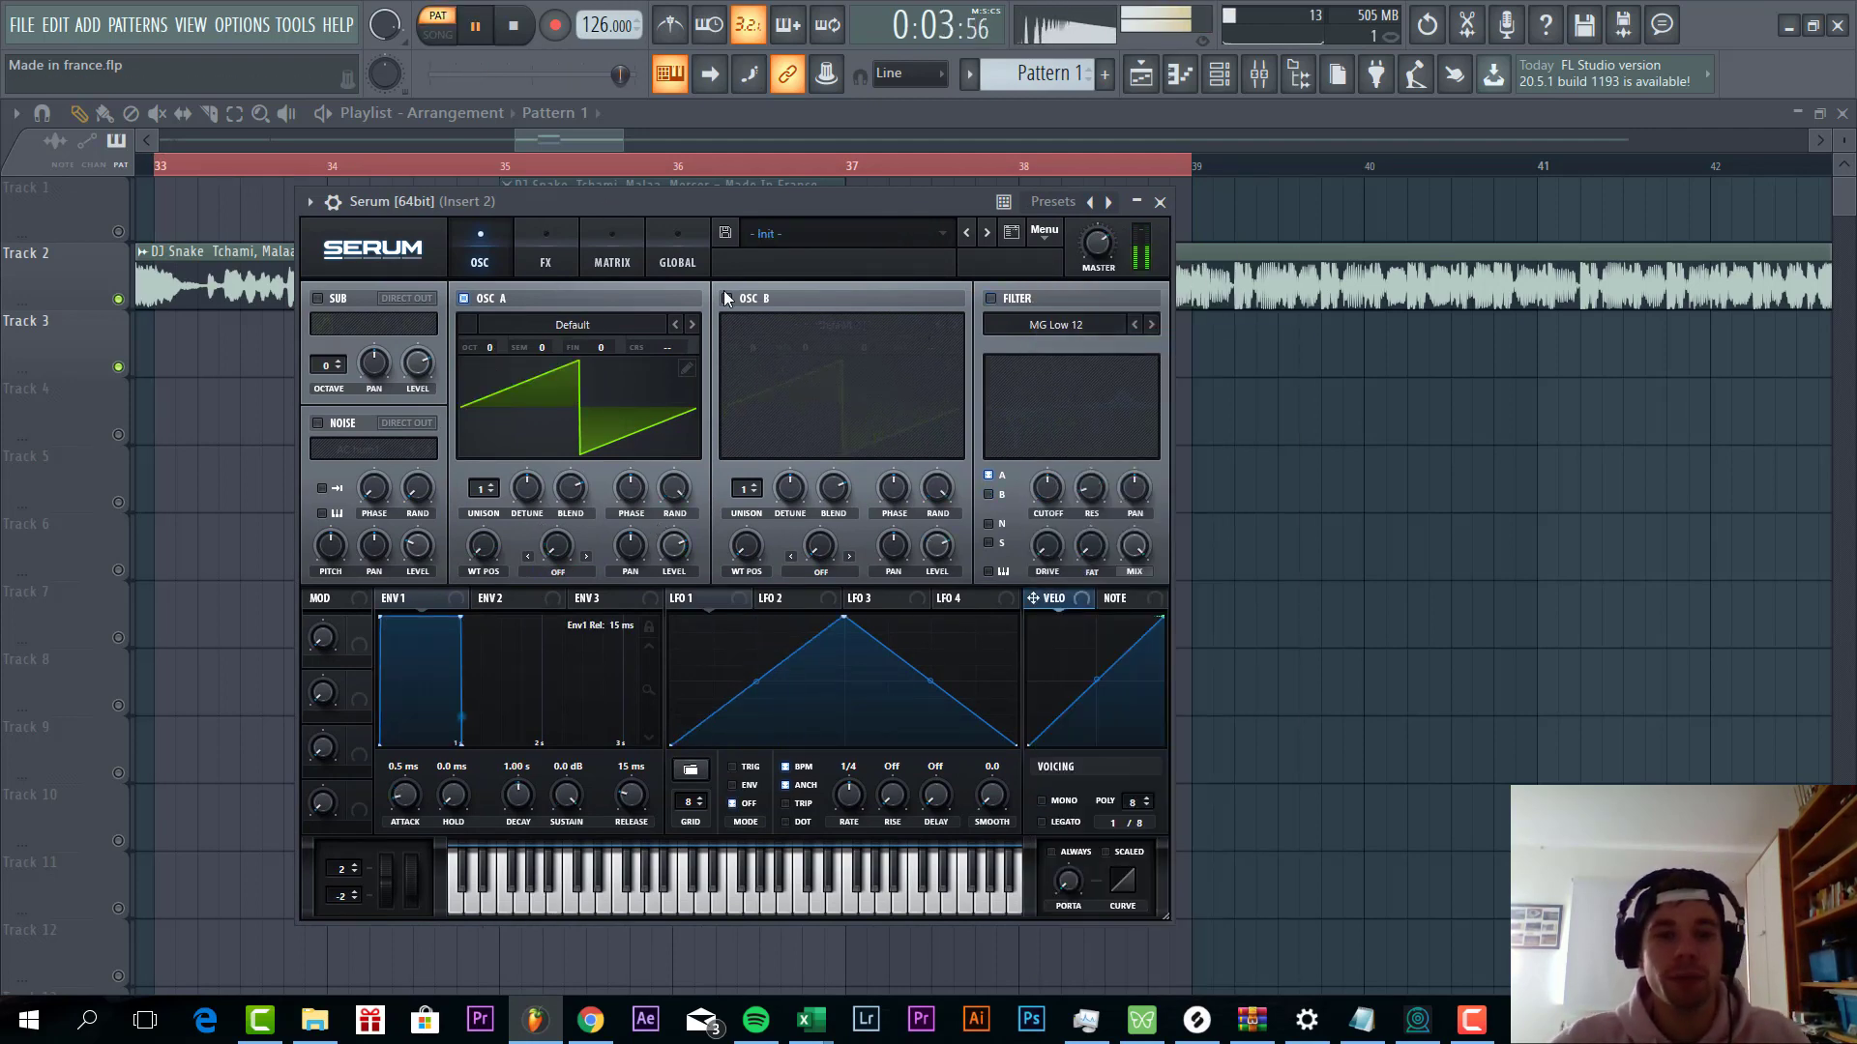
{"action": "left_click", "coordinate": [573, 325]}
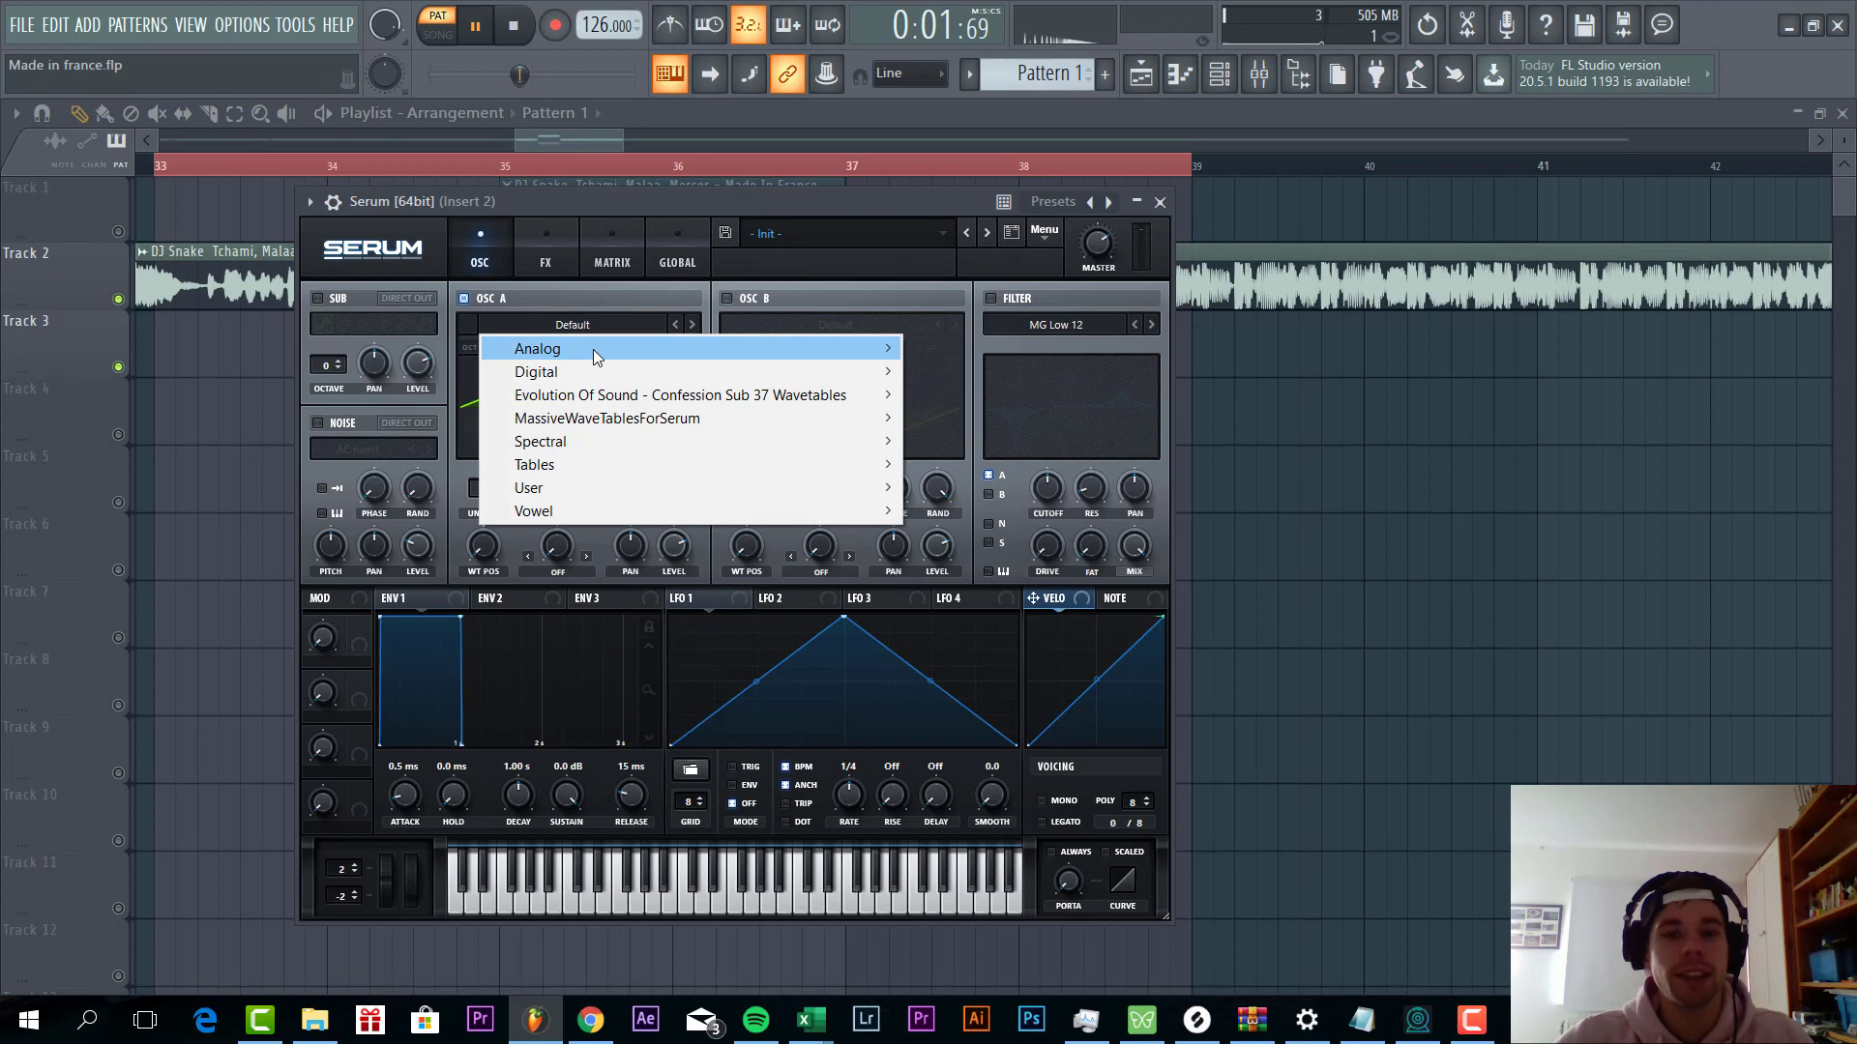
{"action": "mouse_move", "coordinate": [594, 350]}
{"action": "left_click", "coordinate": [996, 426]}
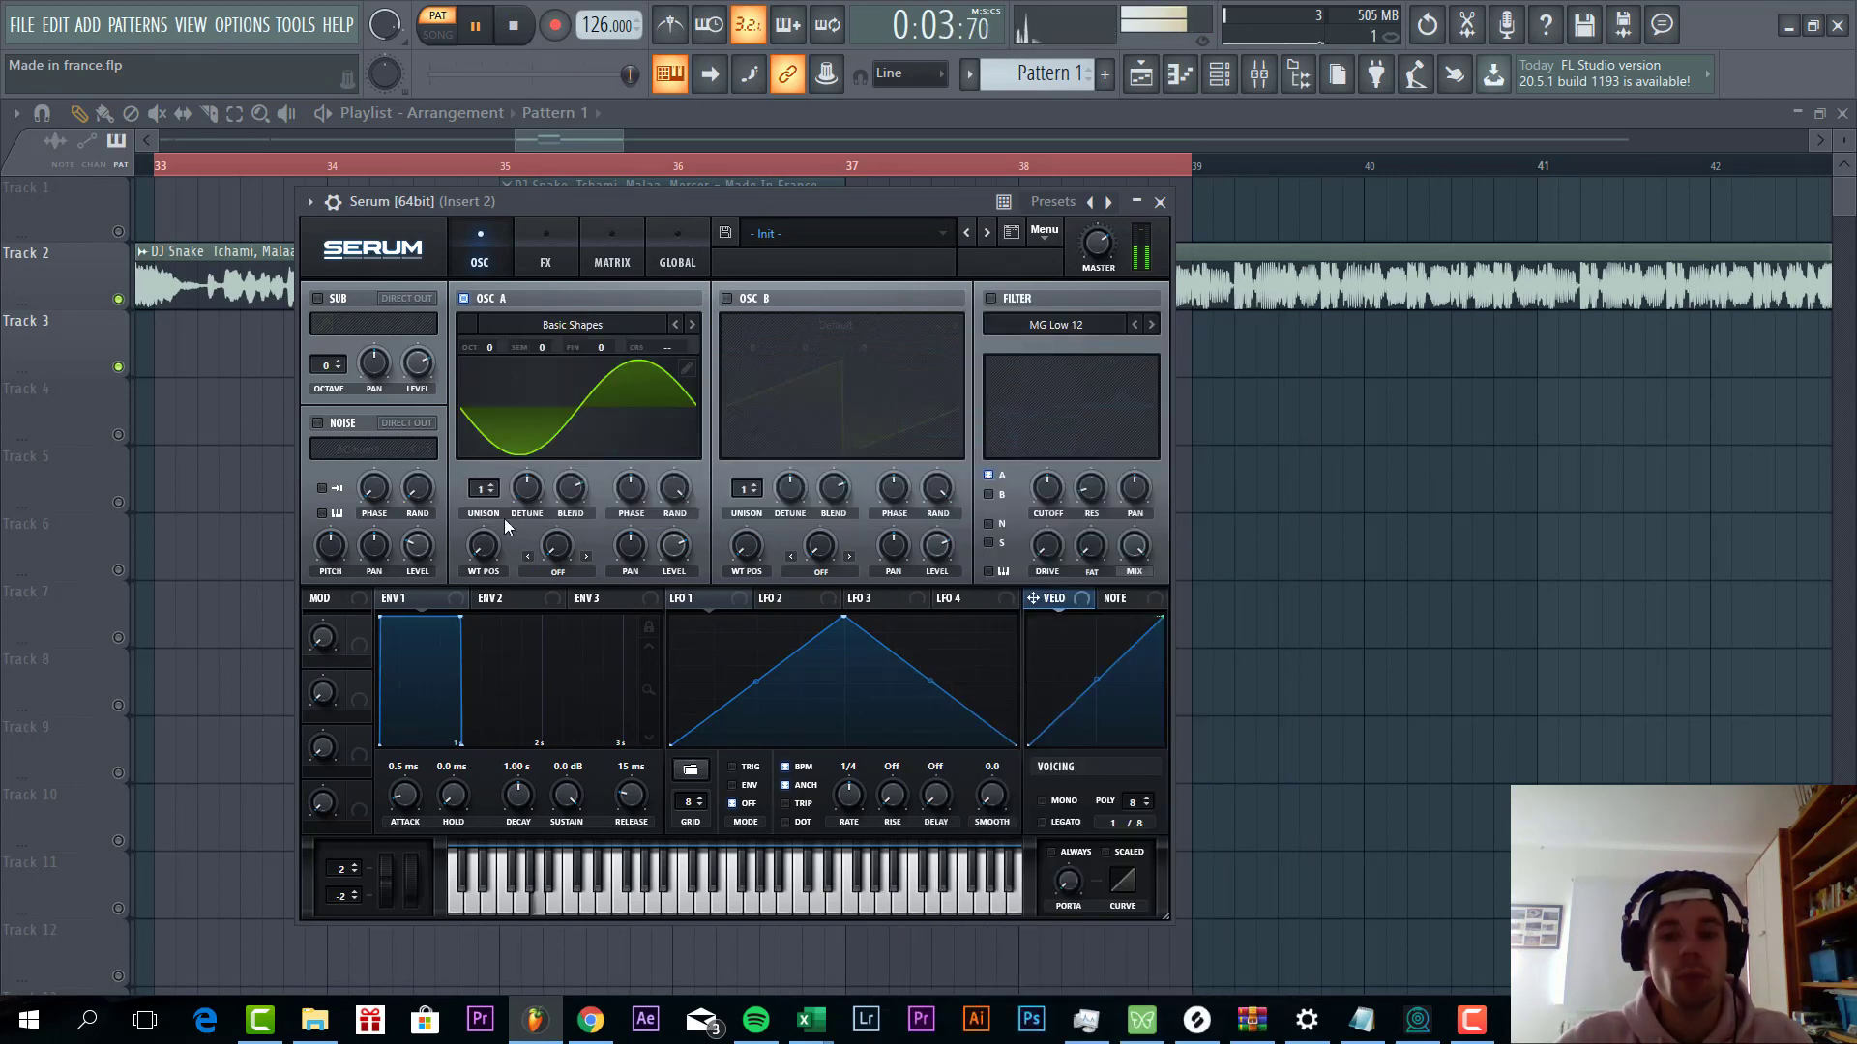
{"action": "left_click_drag", "start_coordinate": [485, 547], "coordinate": [490, 350]}
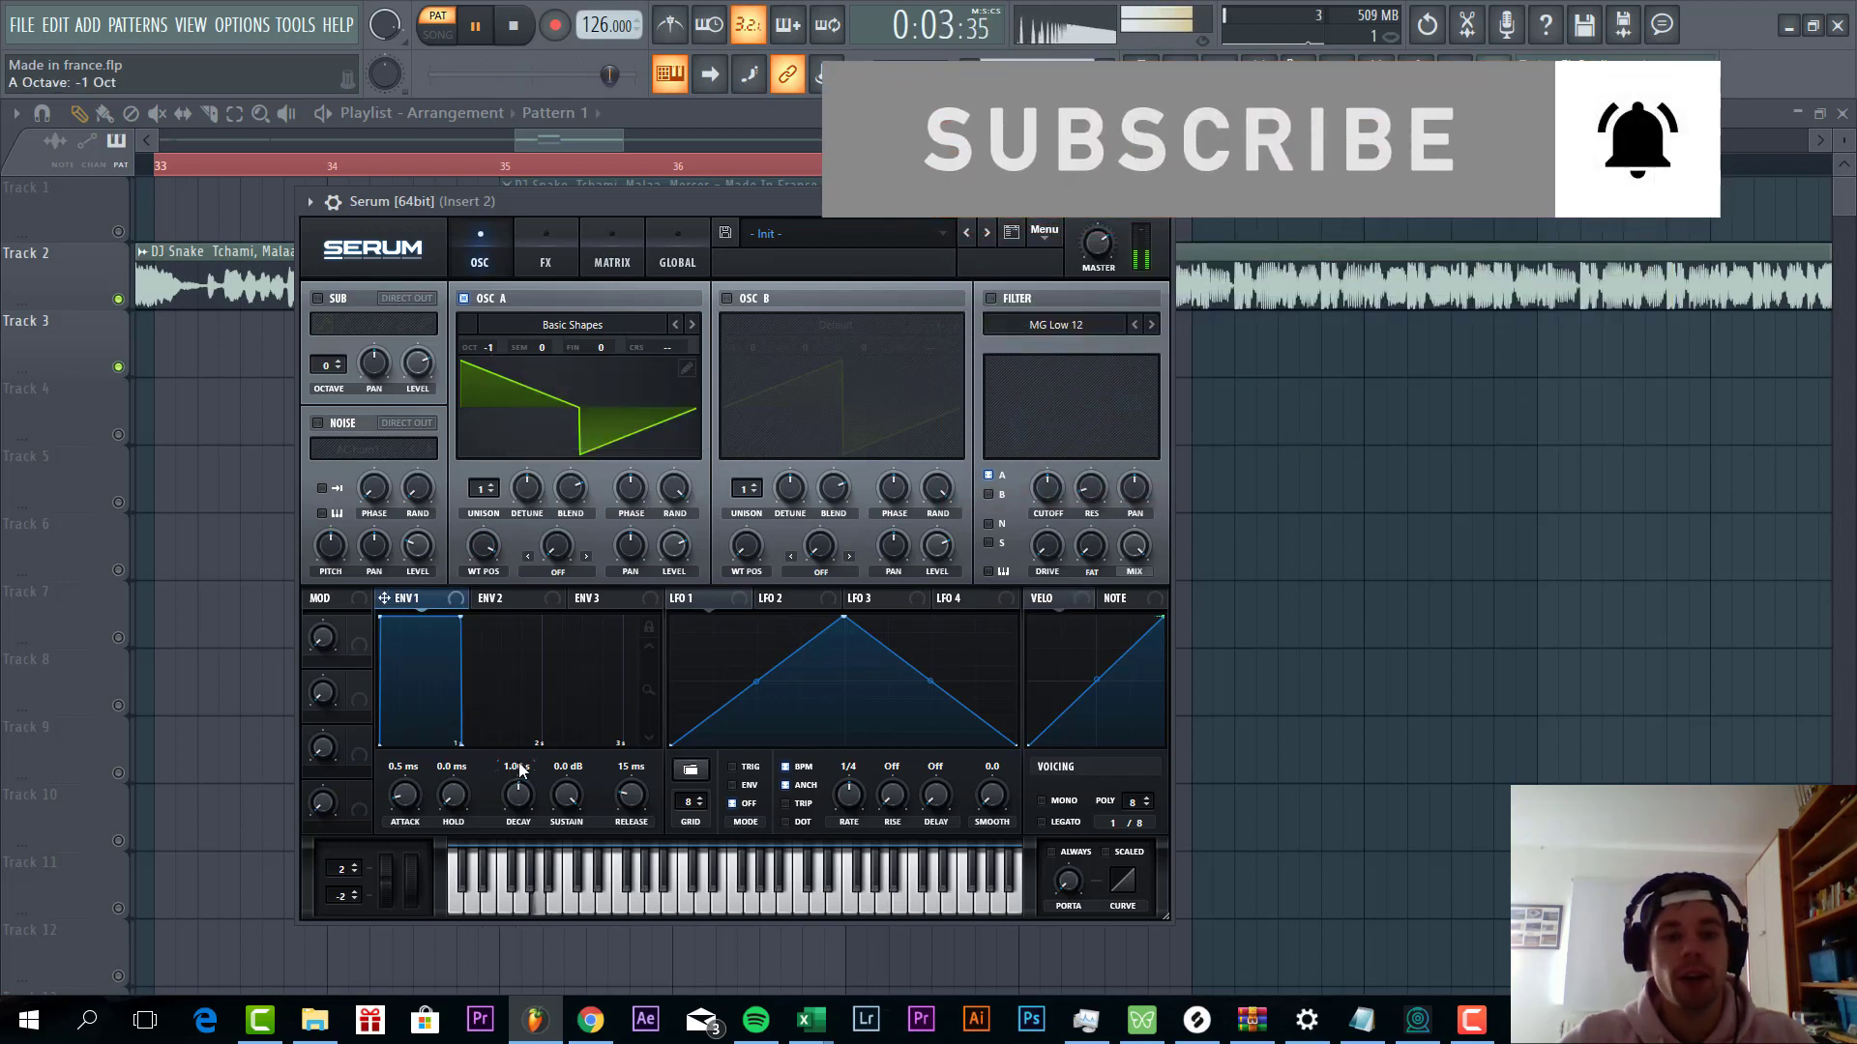
Set envelope 1 to -inf dB sustain, 763 ms decay, 23 ms release and ~61 ms attack
{"action": "left_click_drag", "start_coordinate": [559, 795], "coordinate": [517, 803]}
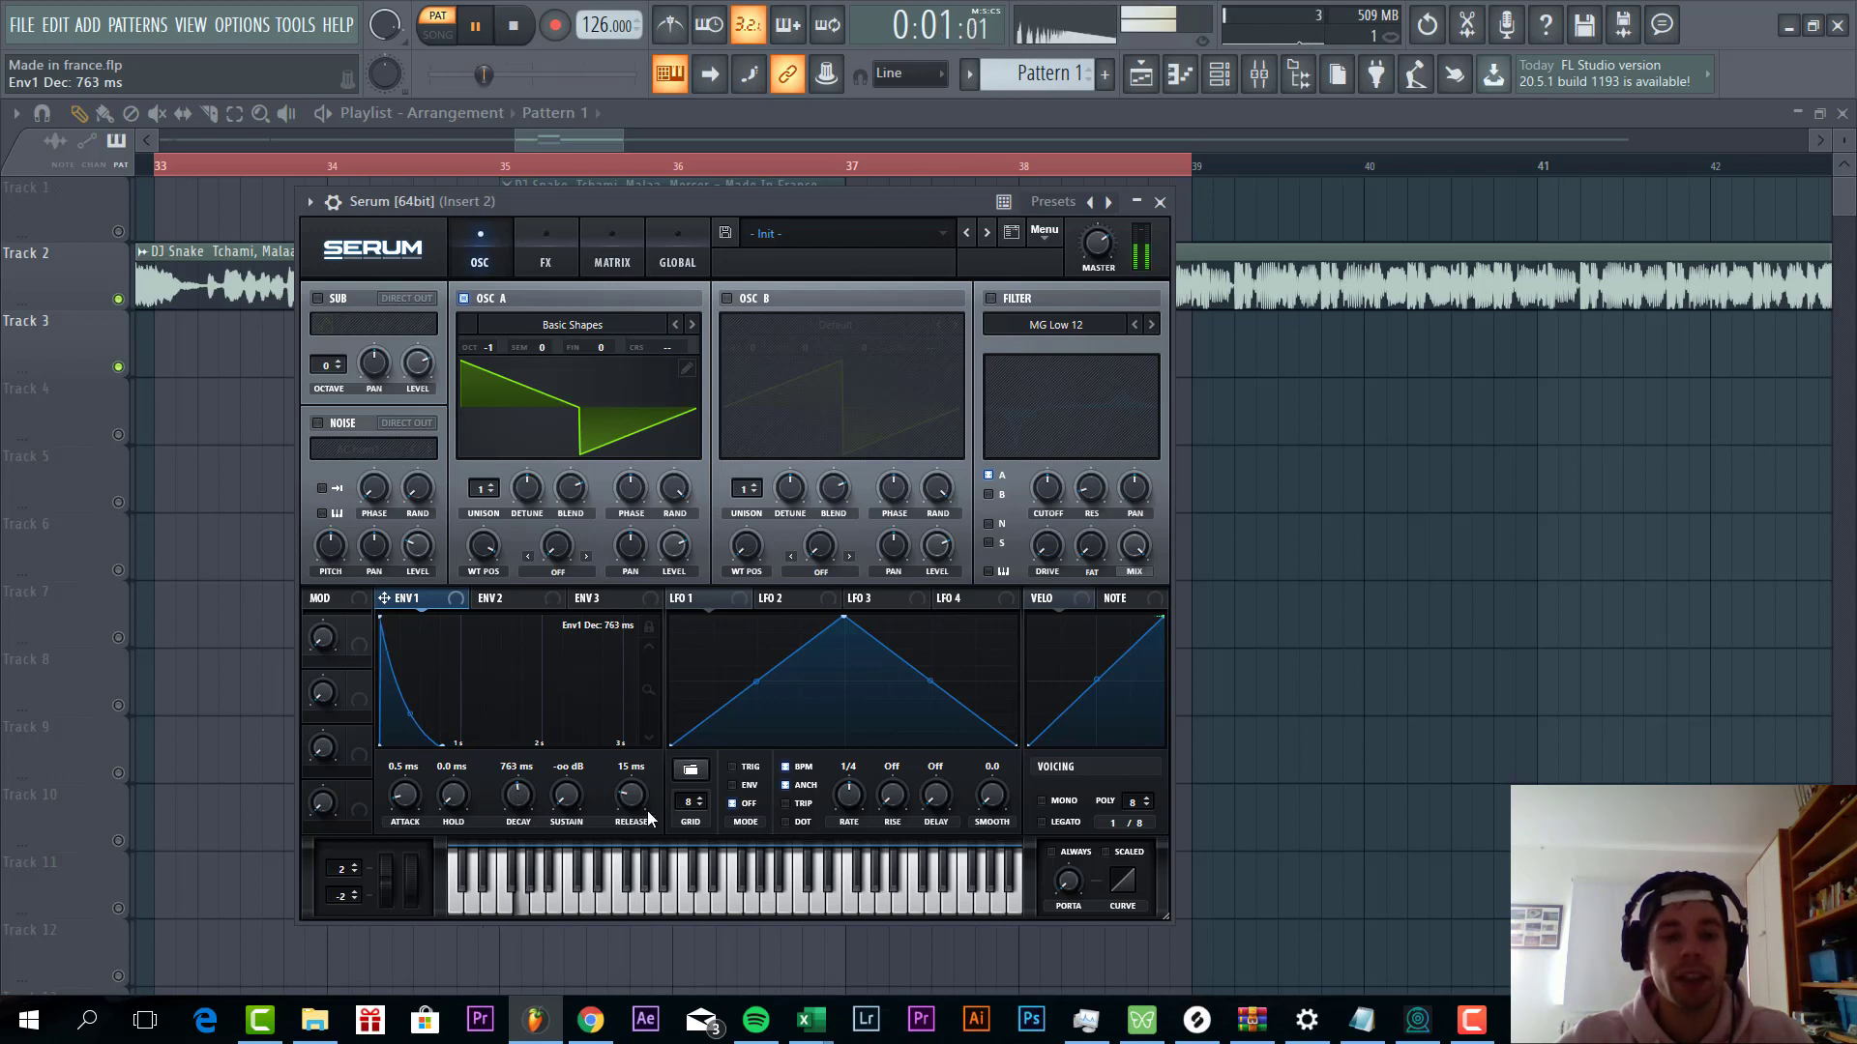
{"action": "scroll", "coordinate": [635, 808], "scroll_direction": "up", "scroll_amount": 2}
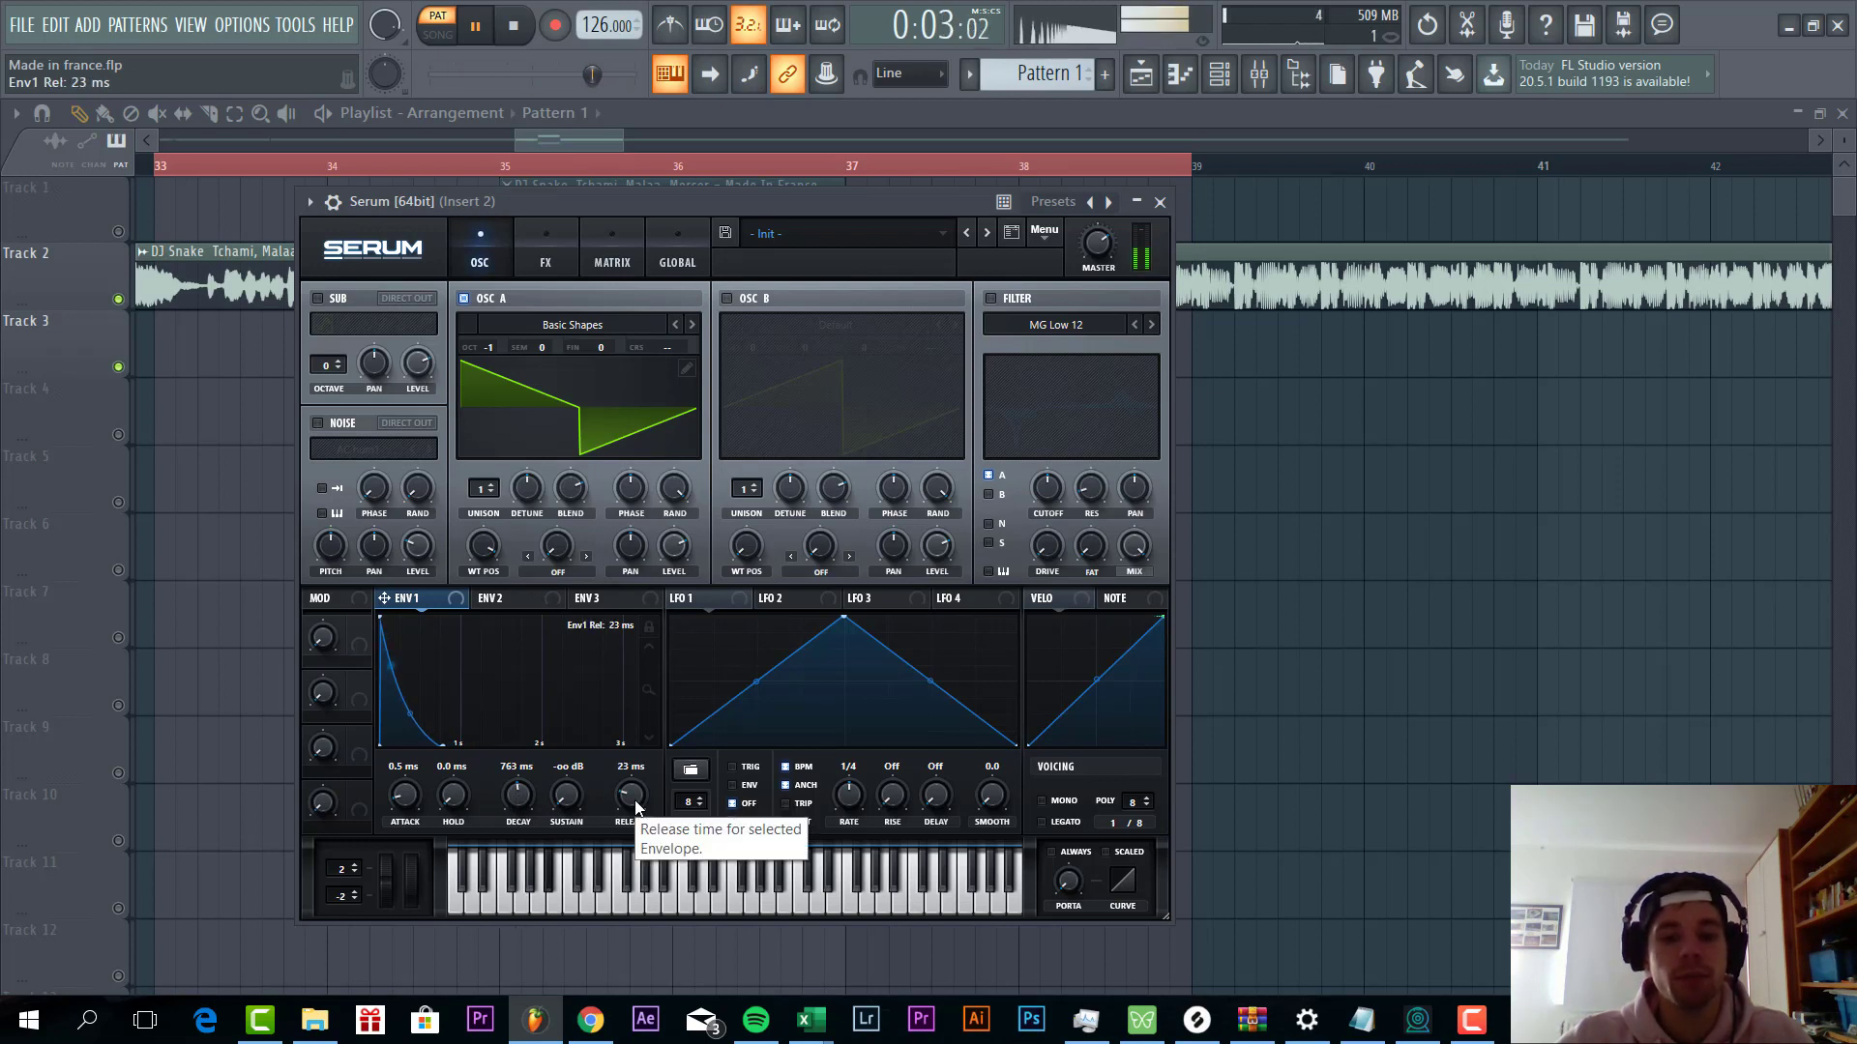
{"action": "scroll", "coordinate": [404, 791], "scroll_direction": "up", "scroll_amount": 3}
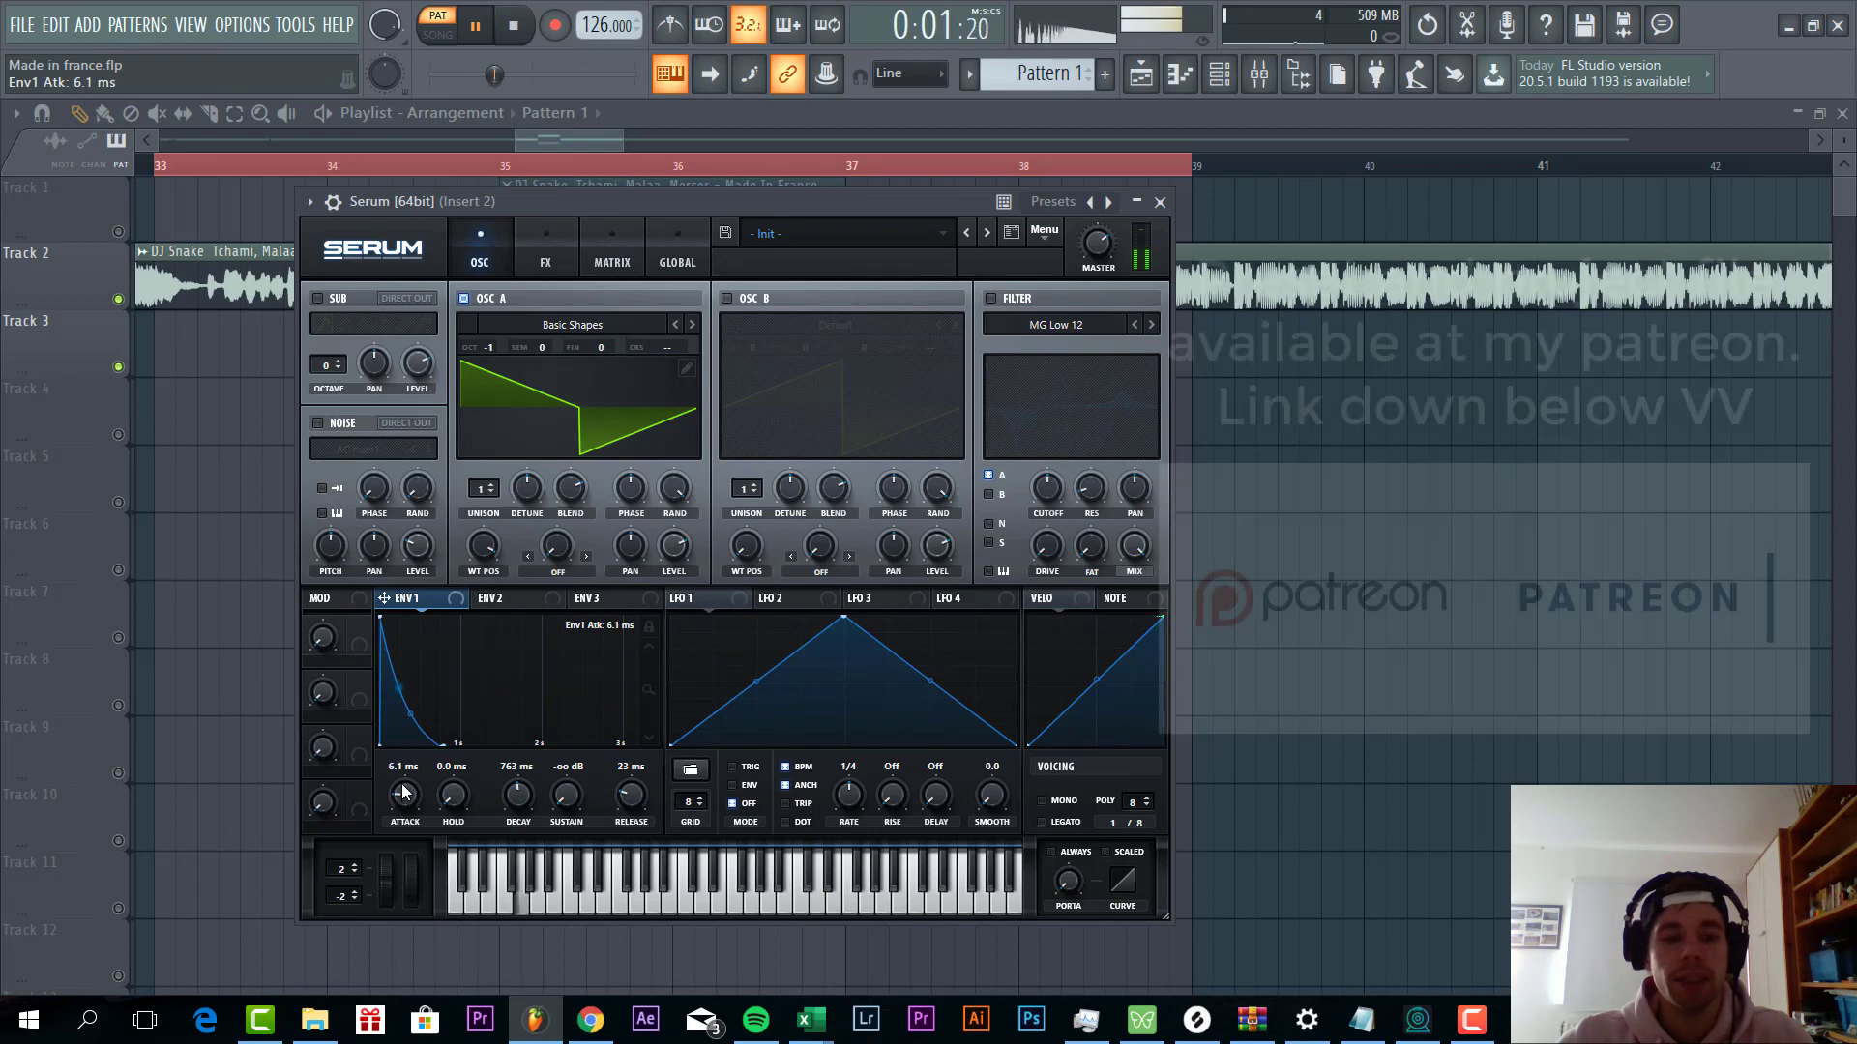
{"action": "left_click_drag", "start_coordinate": [405, 788], "coordinate": [409, 774]}
Switch on Serum's filter with the Multi PN 12 type
{"action": "left_click", "coordinate": [990, 298]}
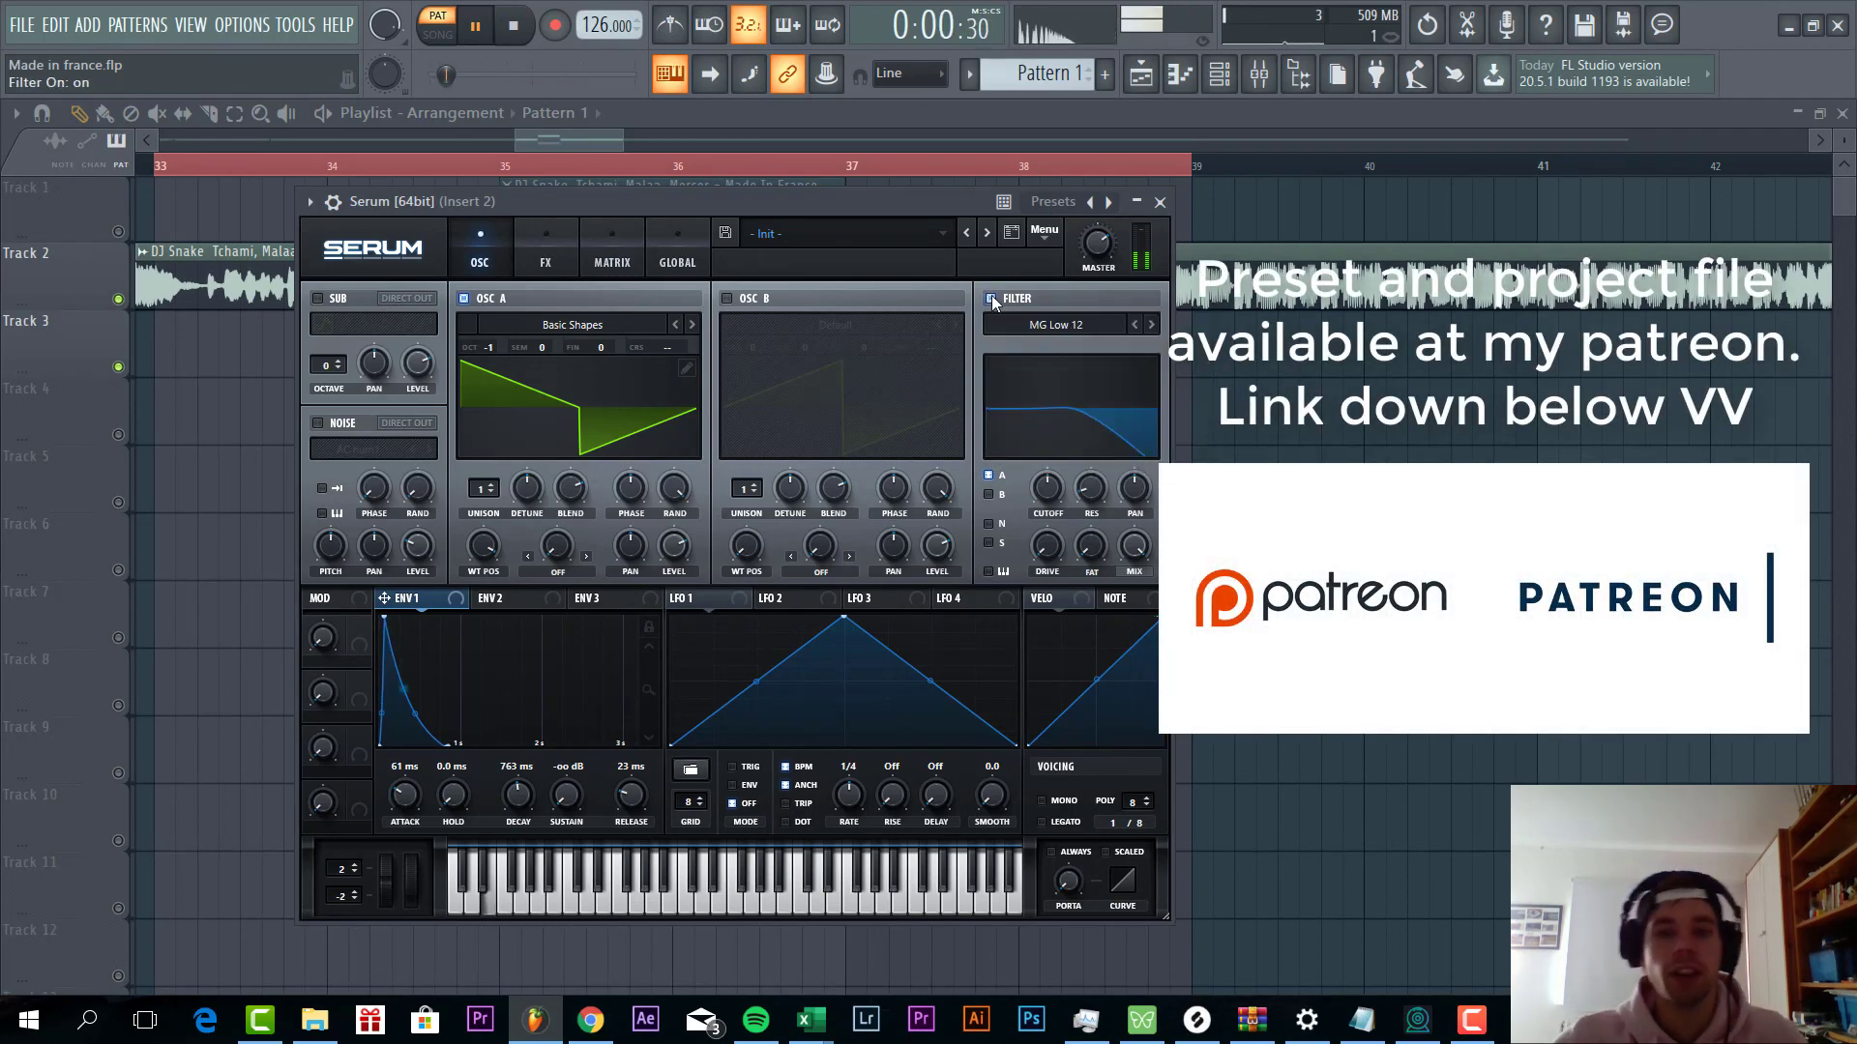
{"action": "left_click", "coordinate": [1027, 323]}
{"action": "mouse_move", "coordinate": [1049, 348]}
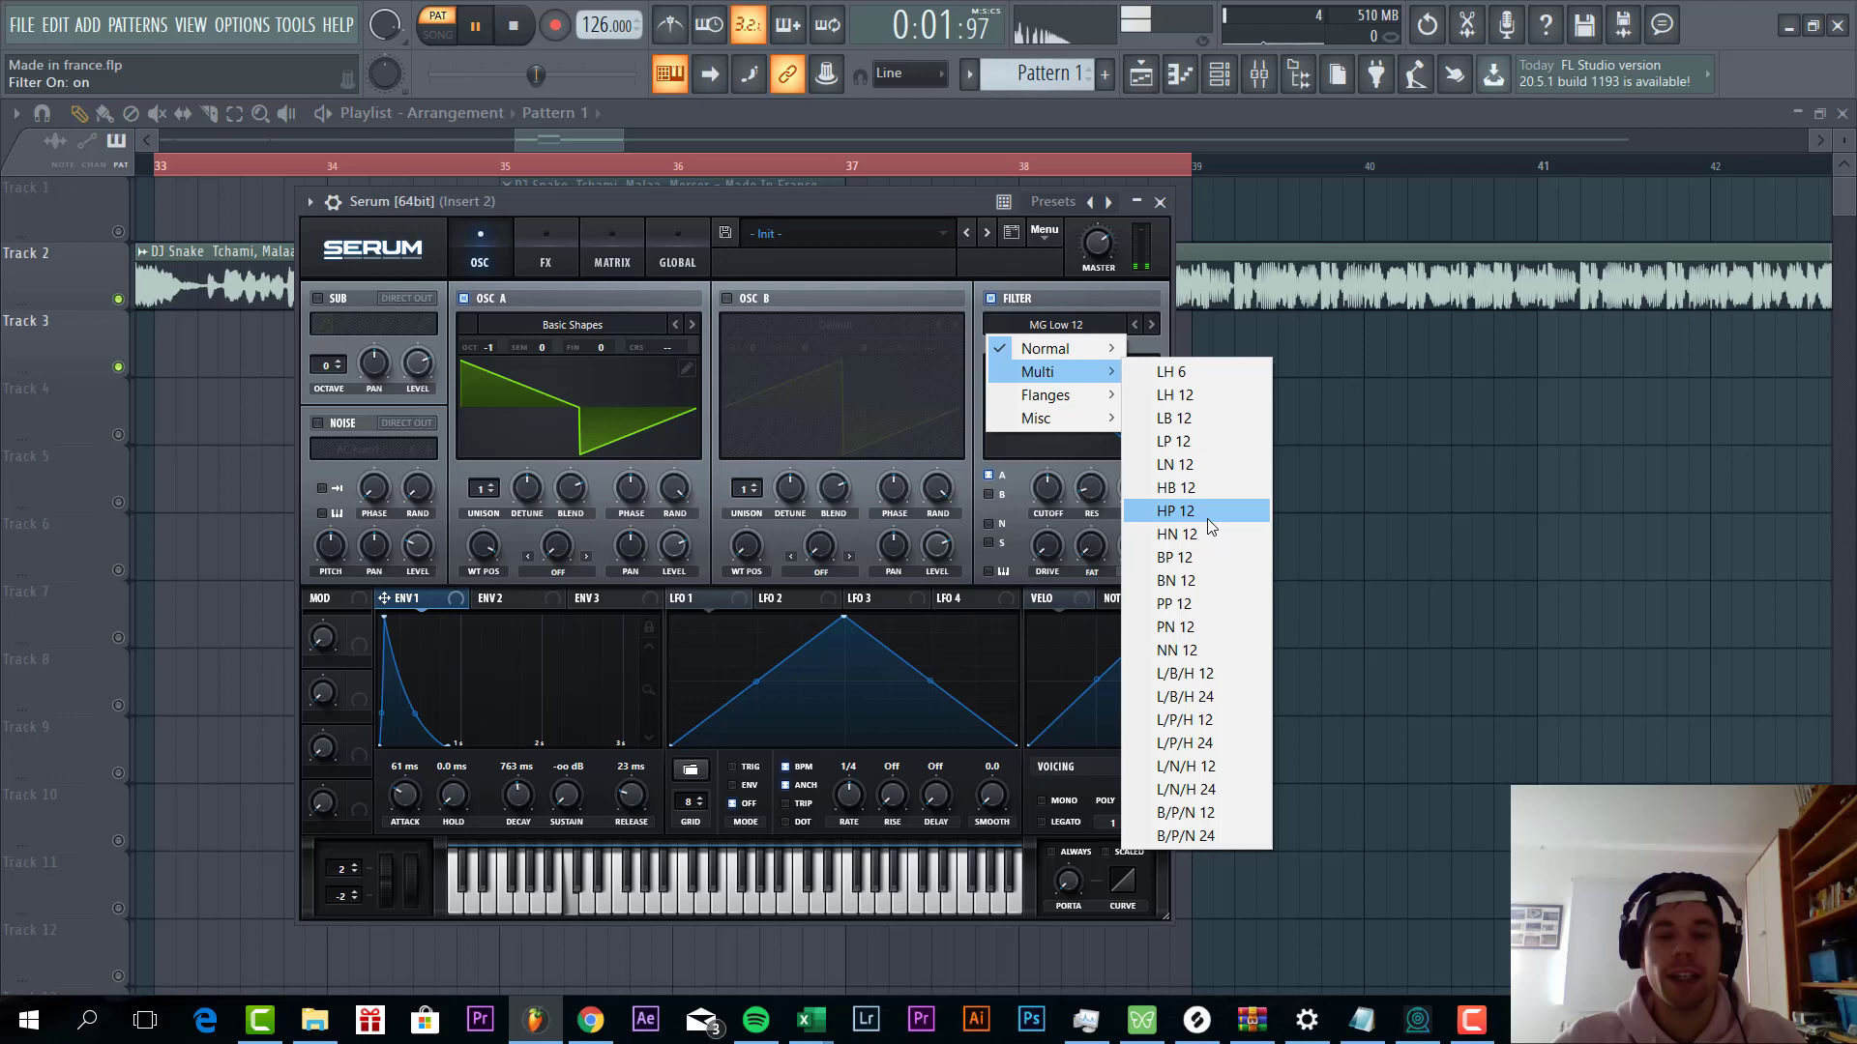
{"action": "left_click", "coordinate": [1180, 629]}
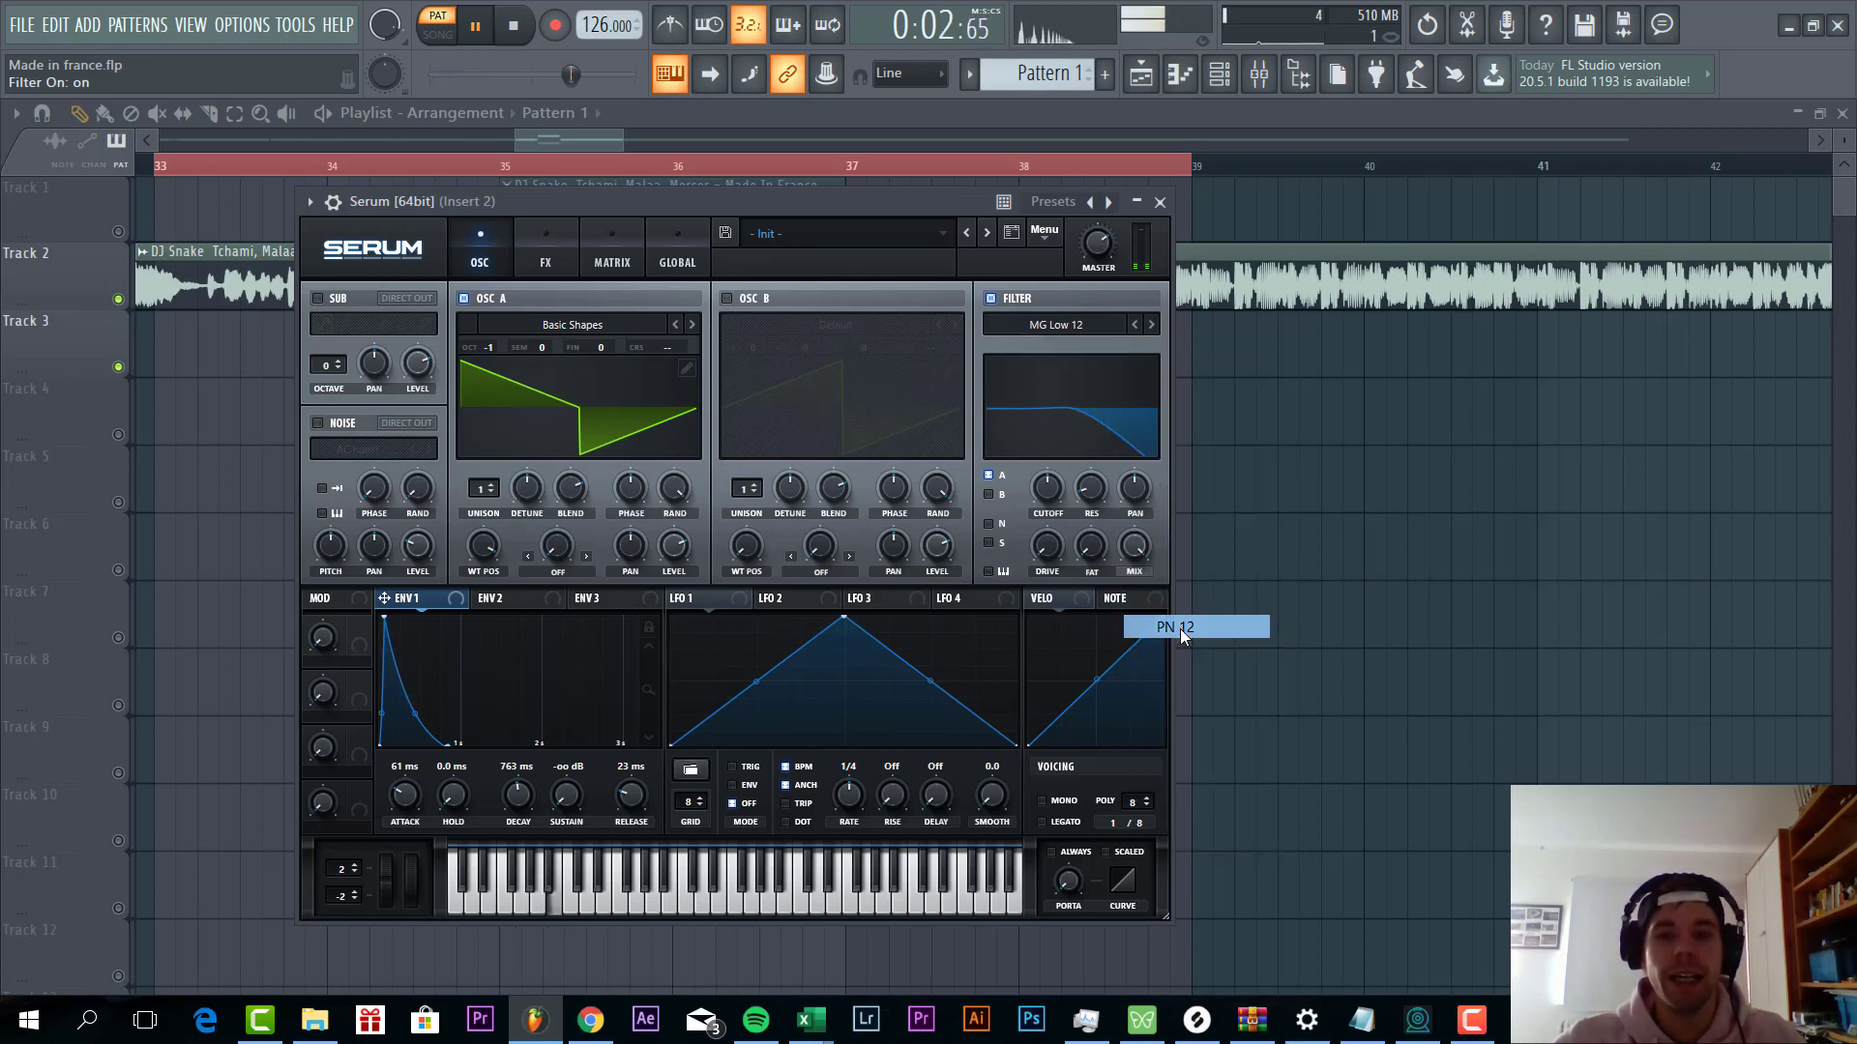
Route oscillator B into the filter, lower the cutoff, set resonance to 72%, and add a notch
{"action": "left_click", "coordinate": [990, 495]}
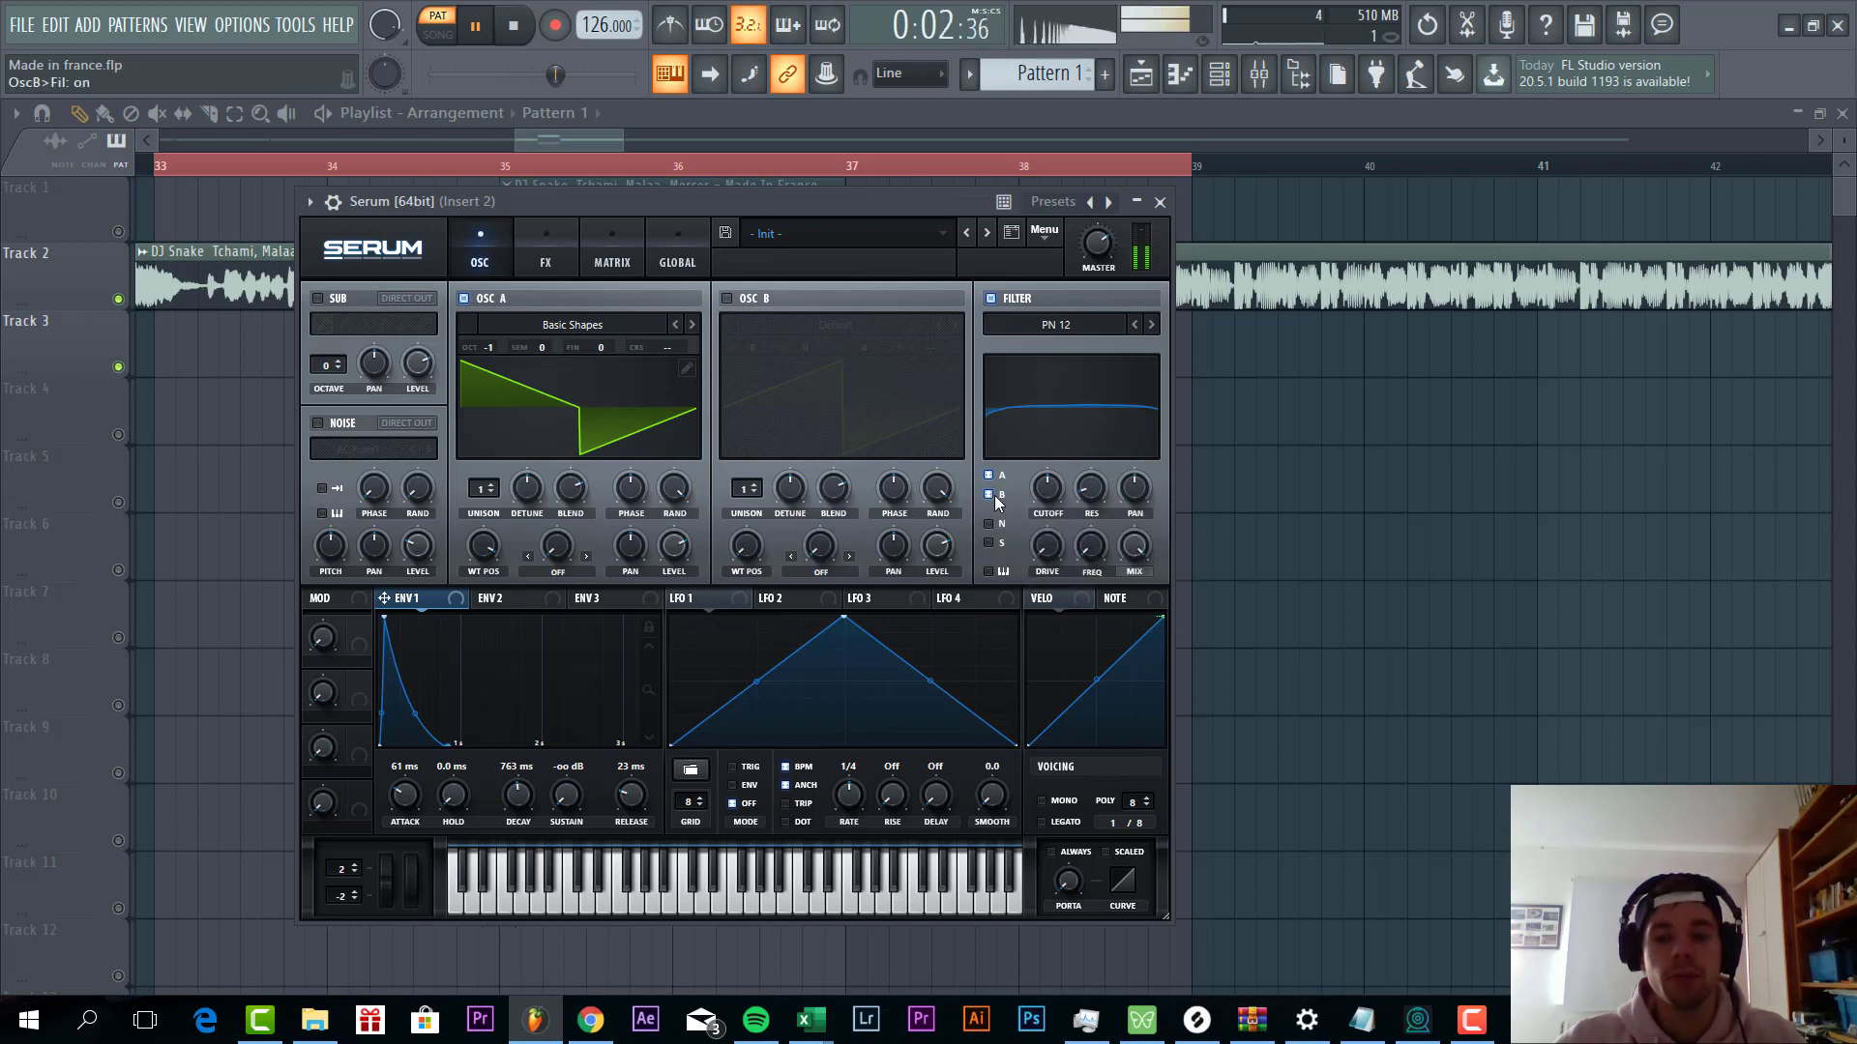
{"action": "mouse_move", "coordinate": [1056, 498]}
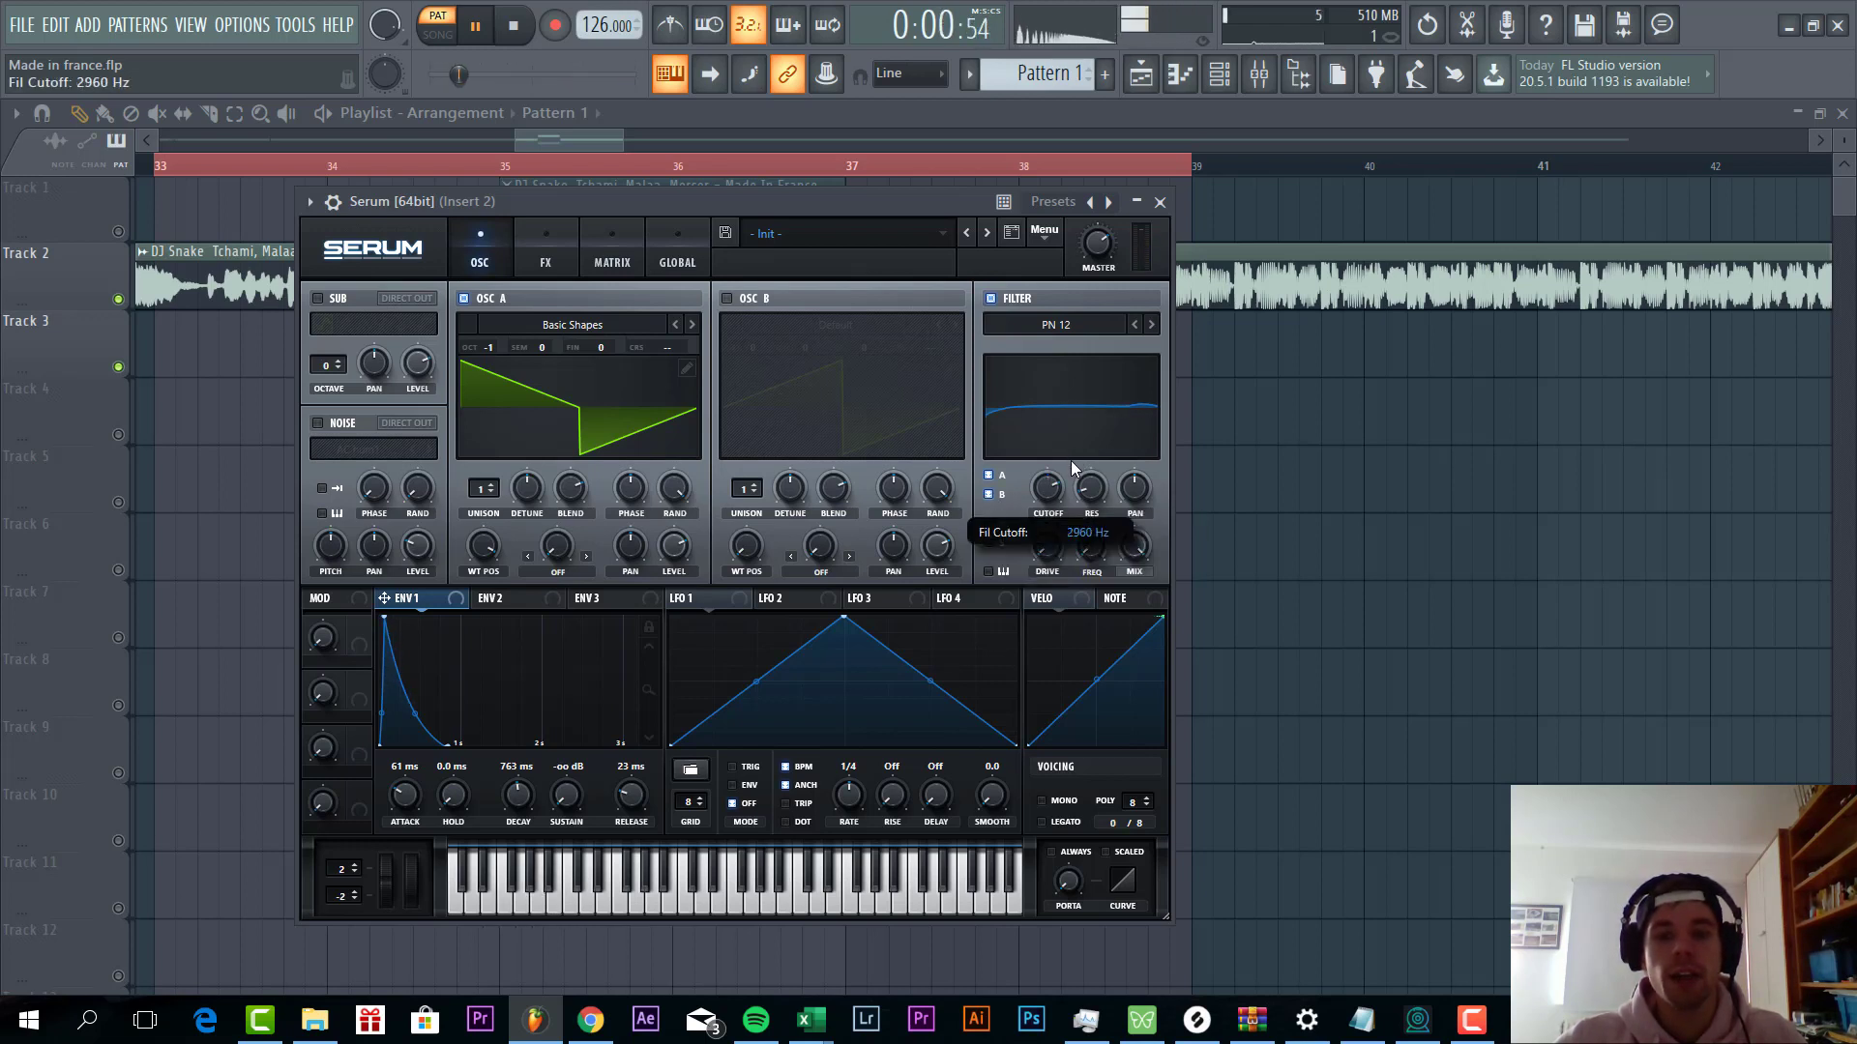
{"action": "left_click_drag", "start_coordinate": [1070, 472], "coordinate": [1117, 356]}
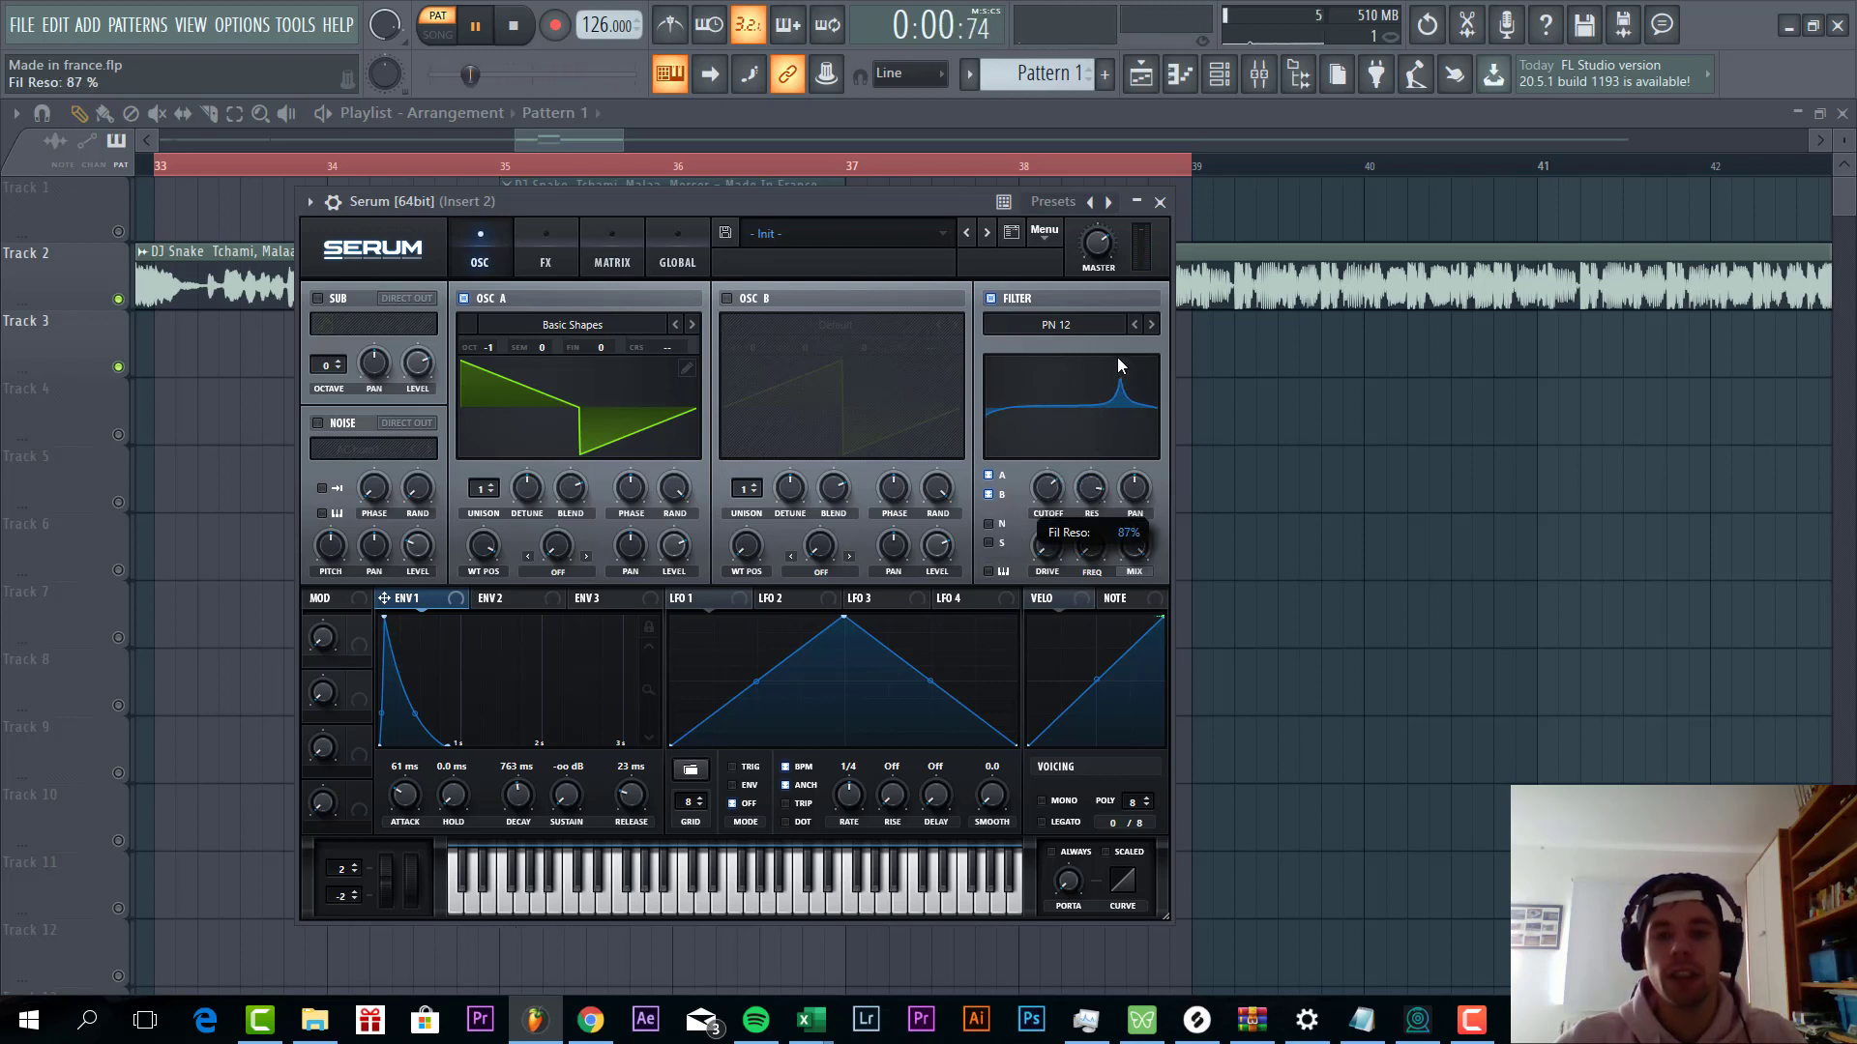
{"action": "left_click_drag", "start_coordinate": [1090, 488], "coordinate": [1090, 525]}
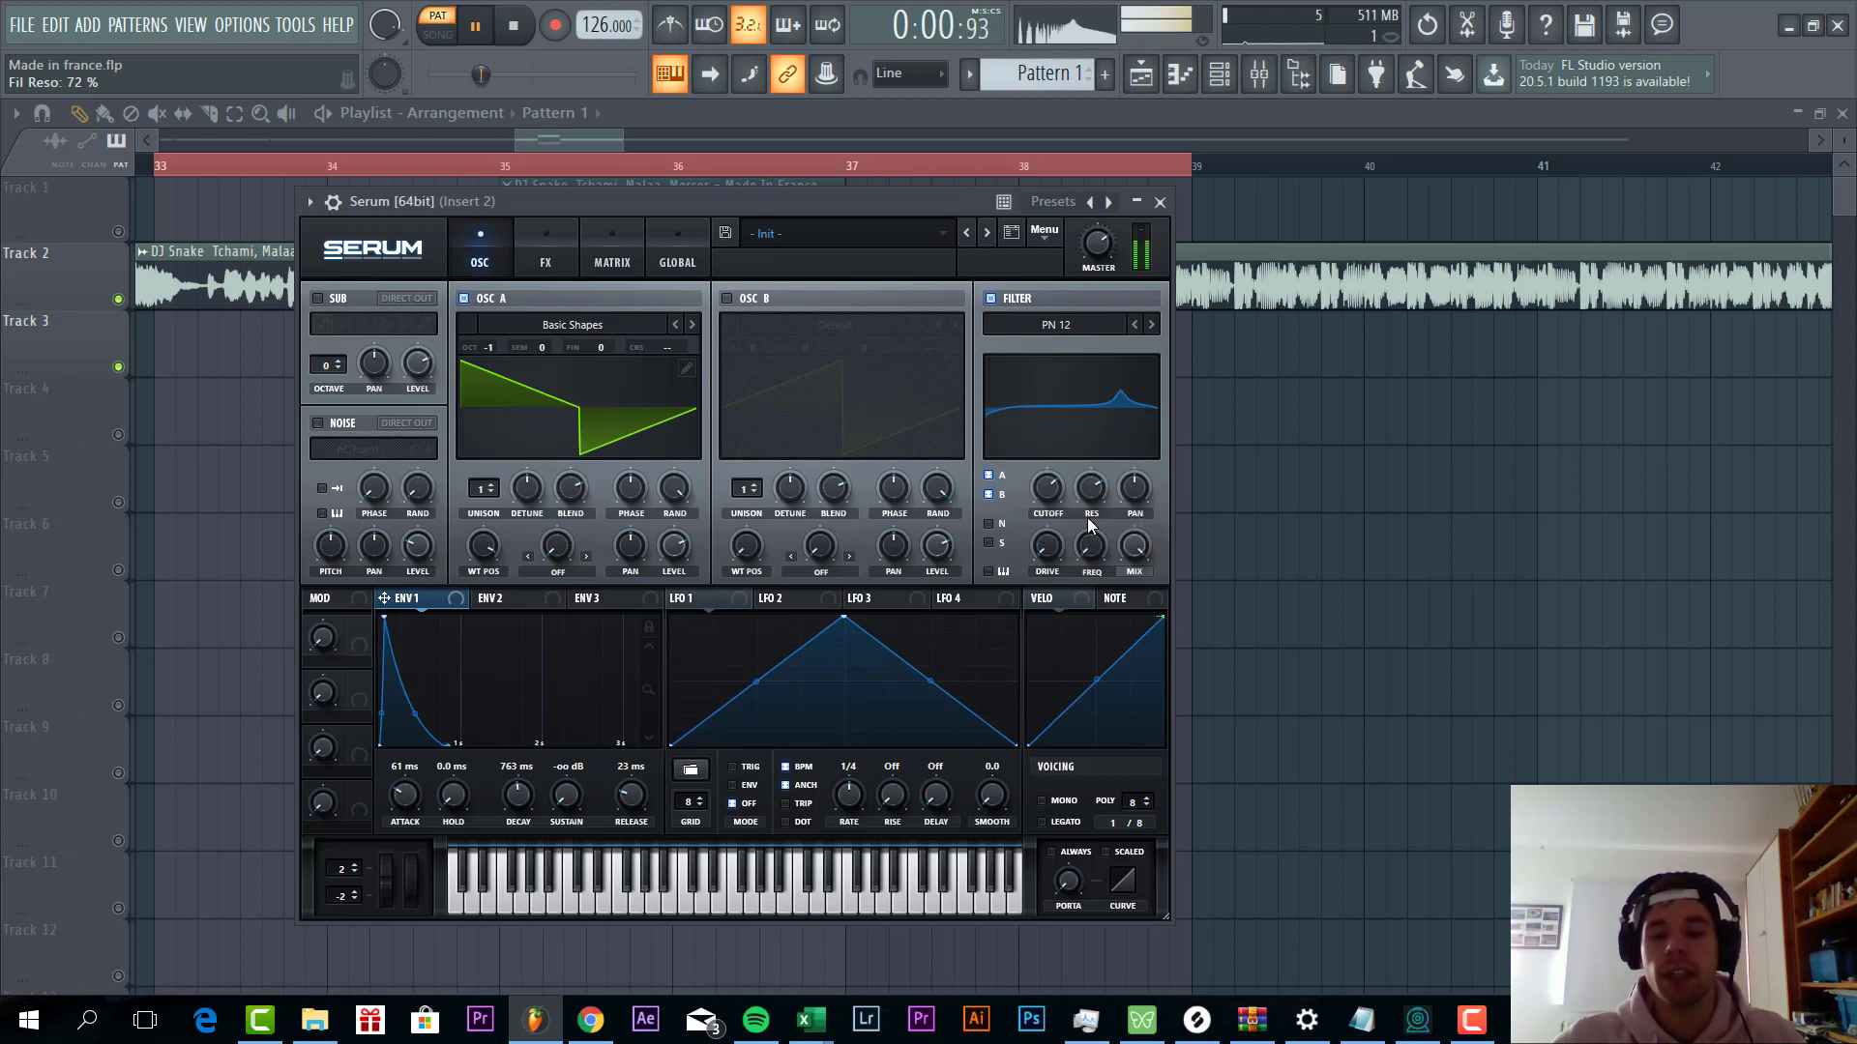
{"action": "mouse_move", "coordinate": [1087, 495]}
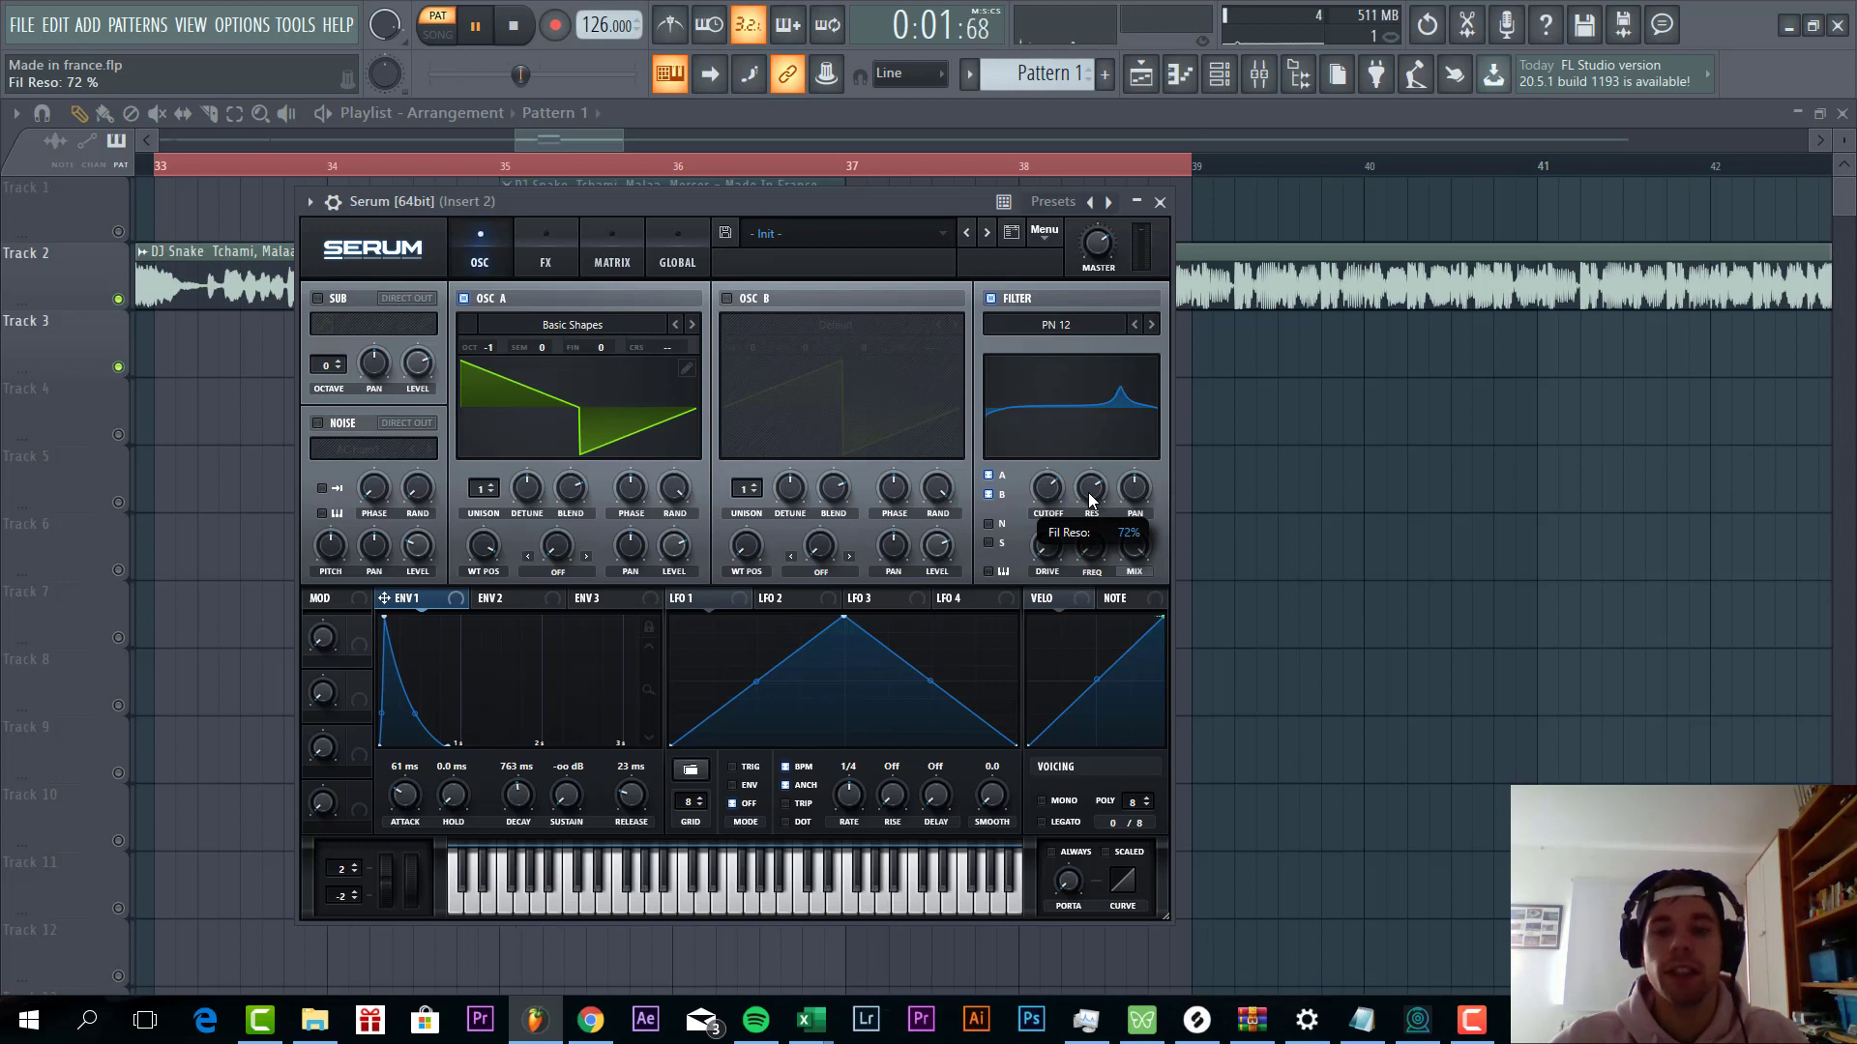
{"action": "left_click_drag", "start_coordinate": [1087, 559], "coordinate": [1097, 521]}
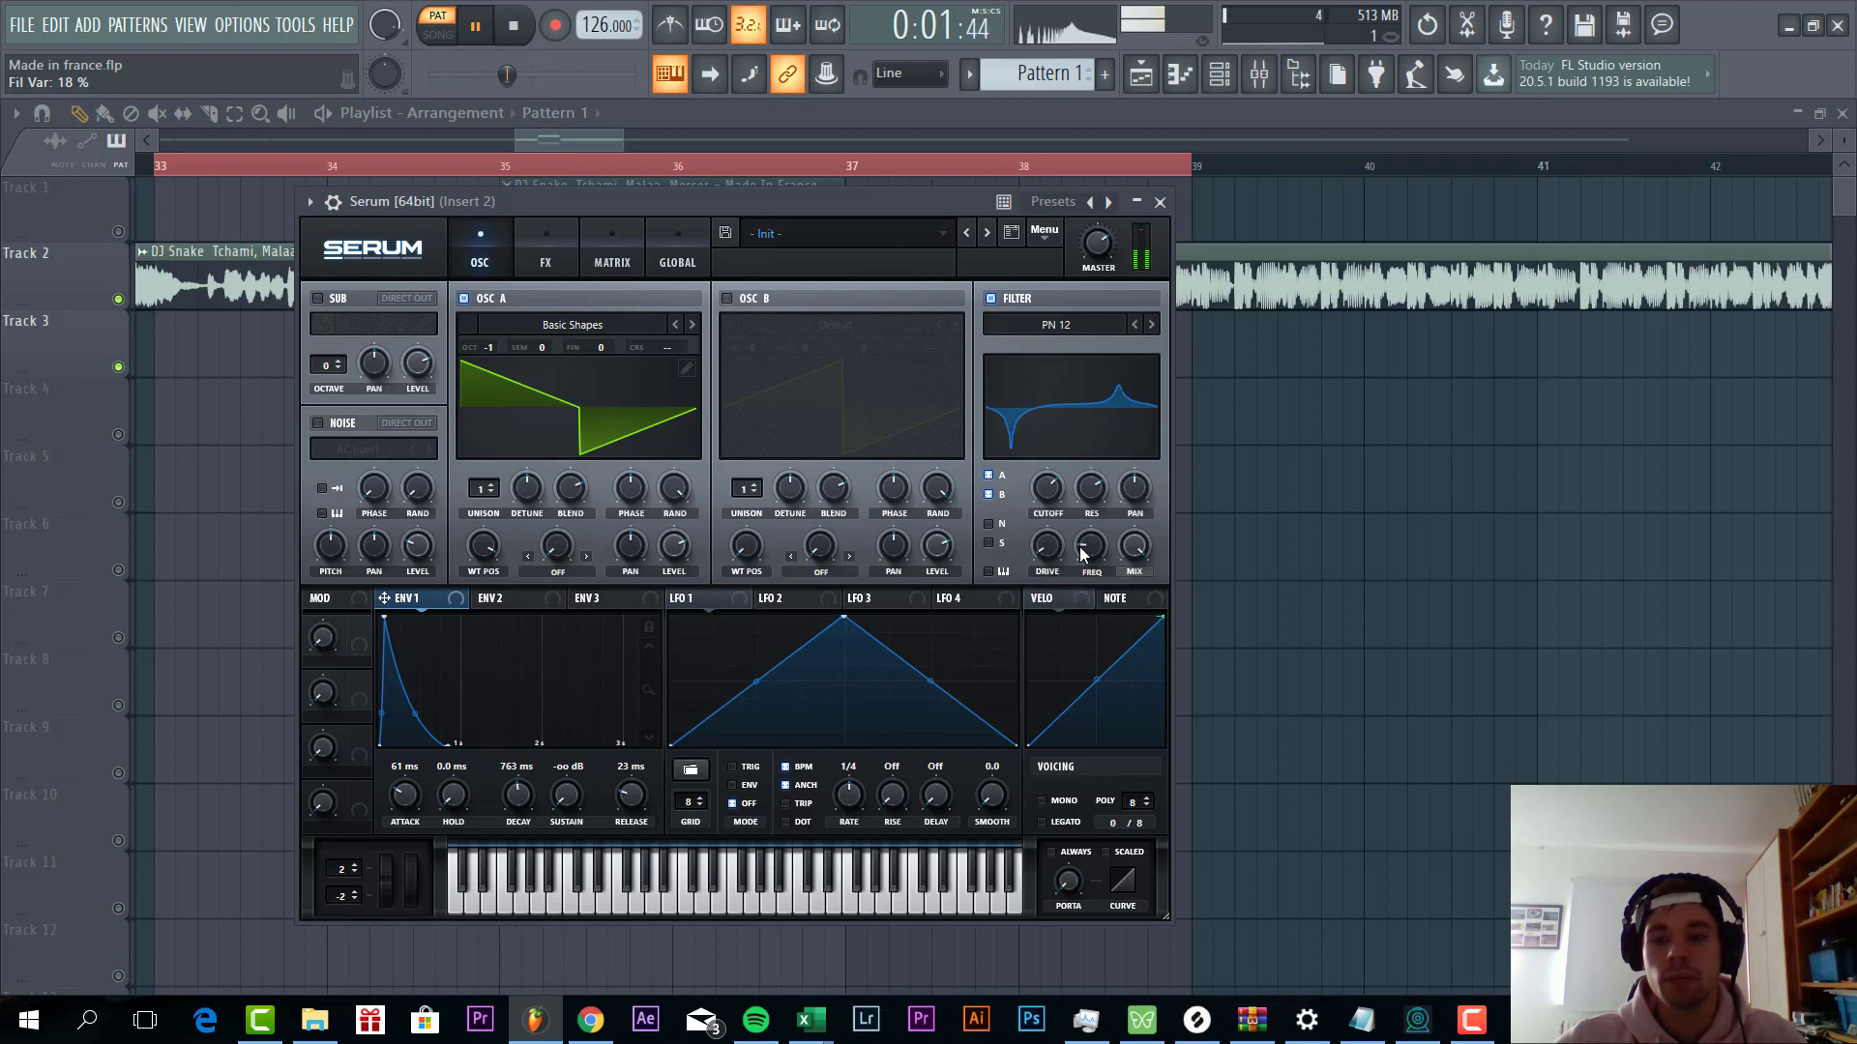
Make the patch play mono and bring up Serum's FX page
{"action": "left_click", "coordinate": [1064, 801]}
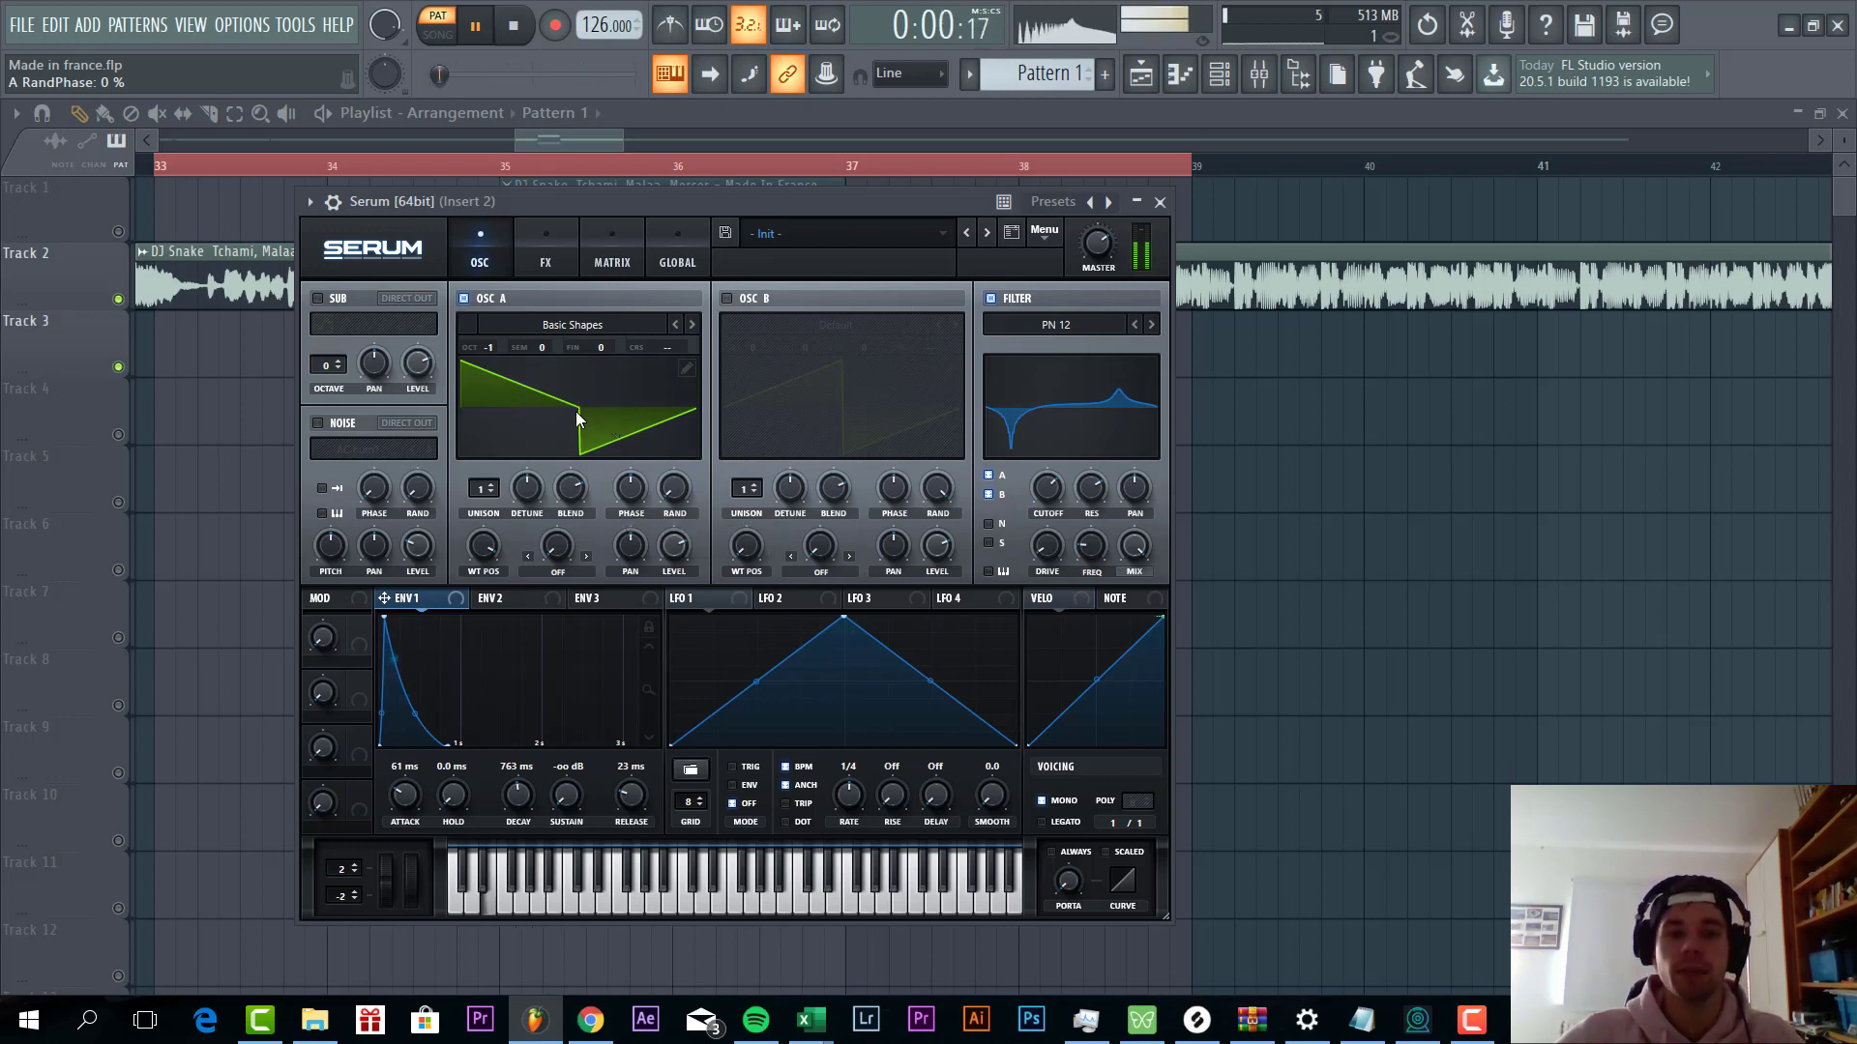
{"action": "left_click", "coordinate": [547, 257]}
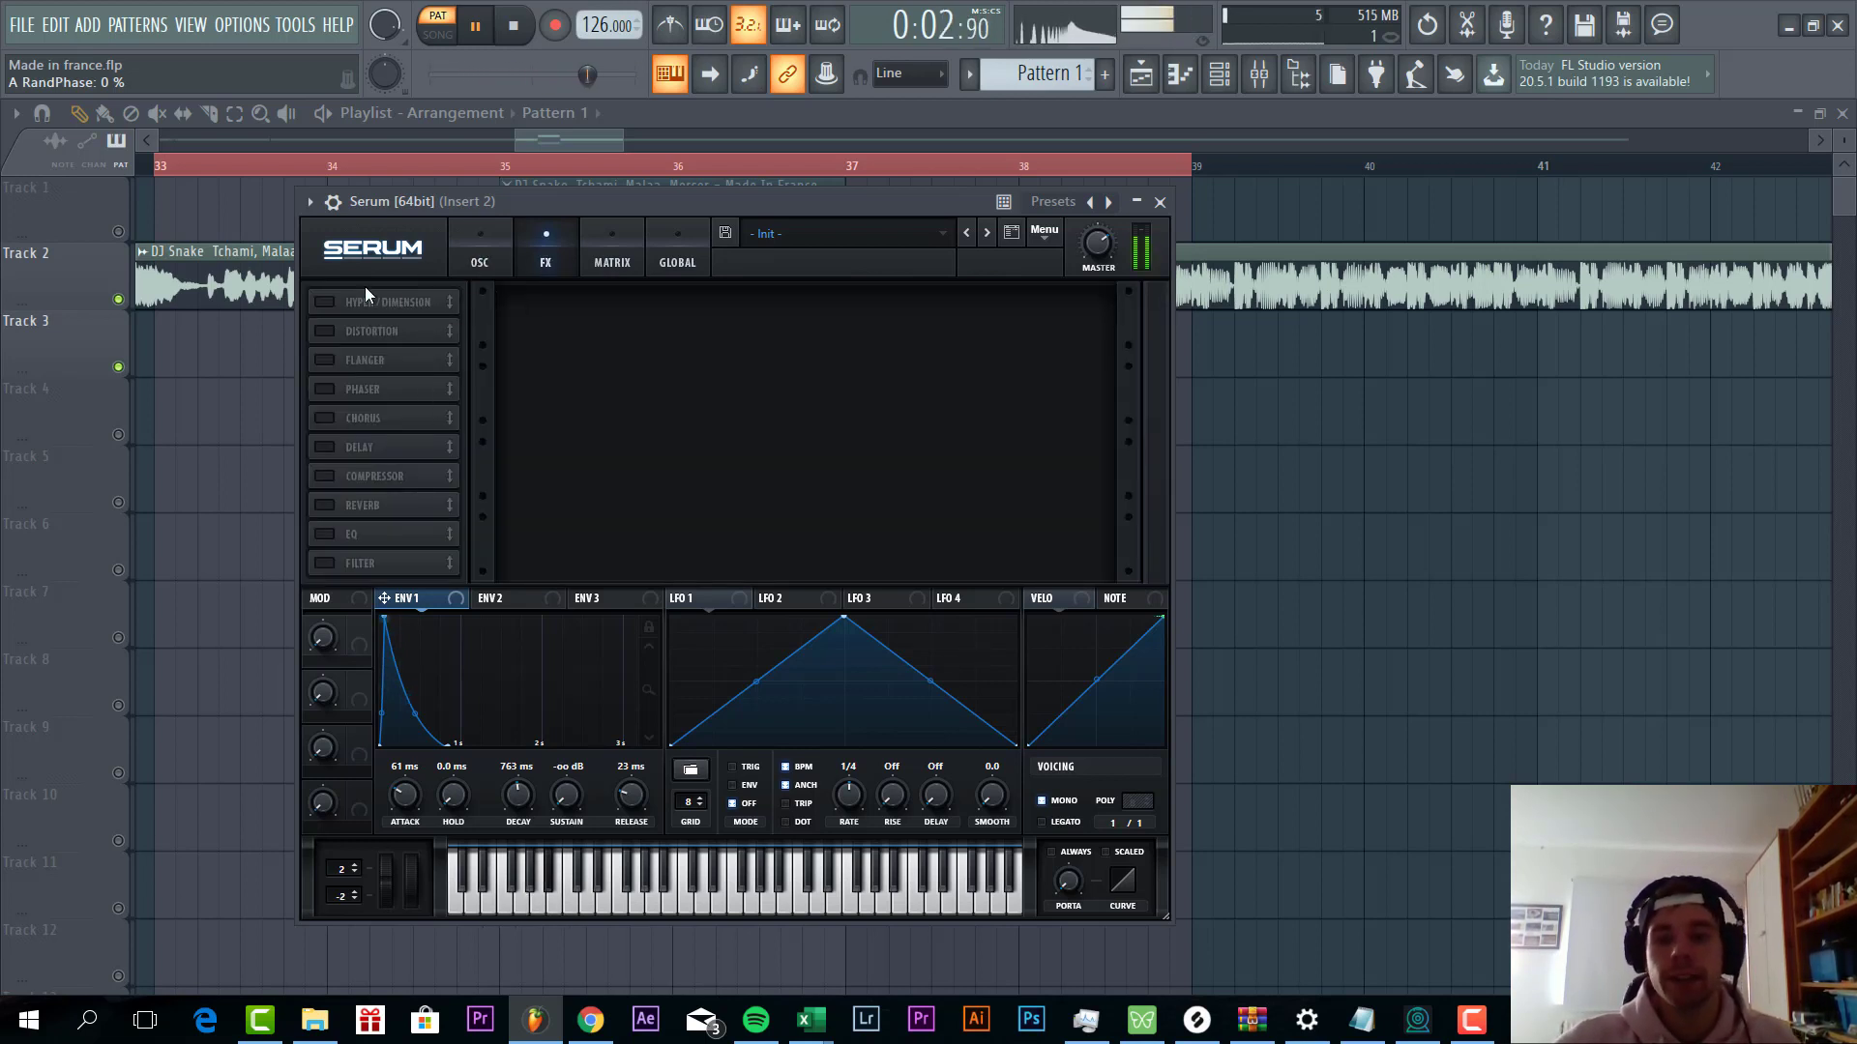
Enable Hyper/Dimension with Hyper mix ~17%, Dimension size 0% and Dimension mix 26%
{"action": "left_click", "coordinate": [321, 302]}
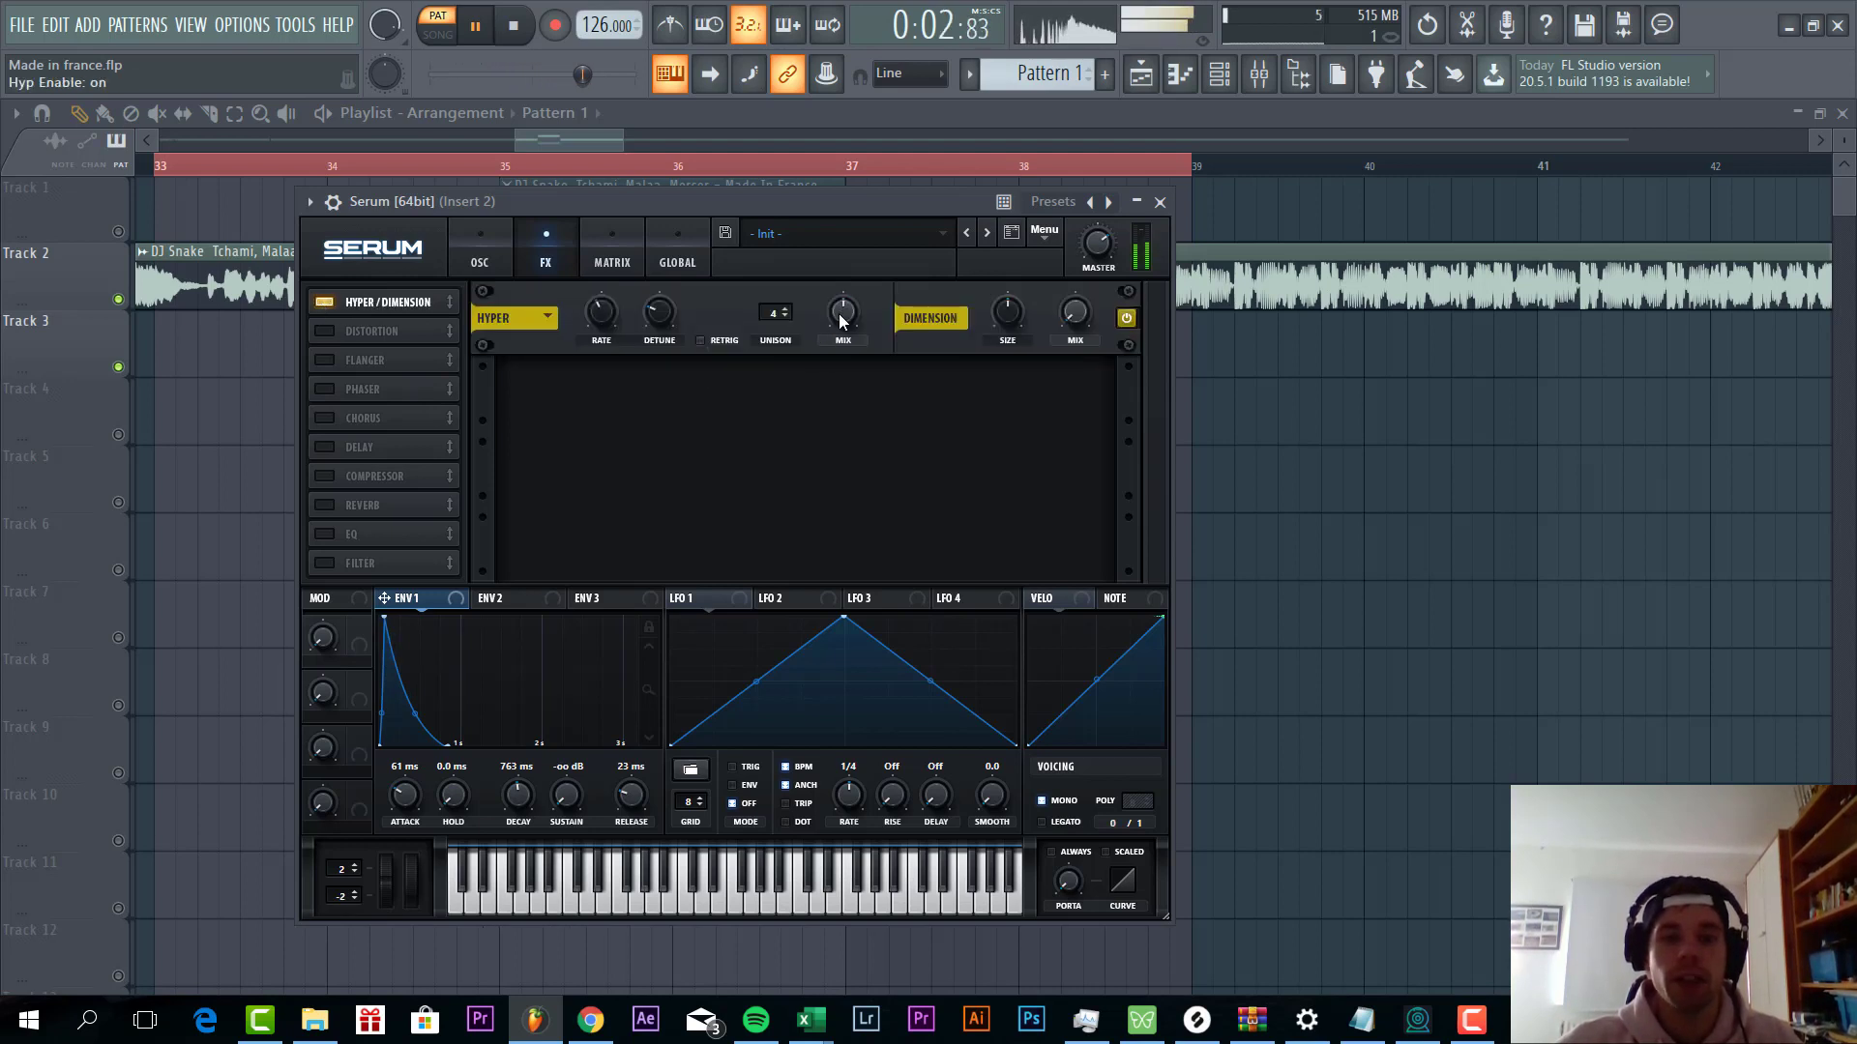
{"action": "left_click_drag", "start_coordinate": [843, 312], "coordinate": [812, 359]}
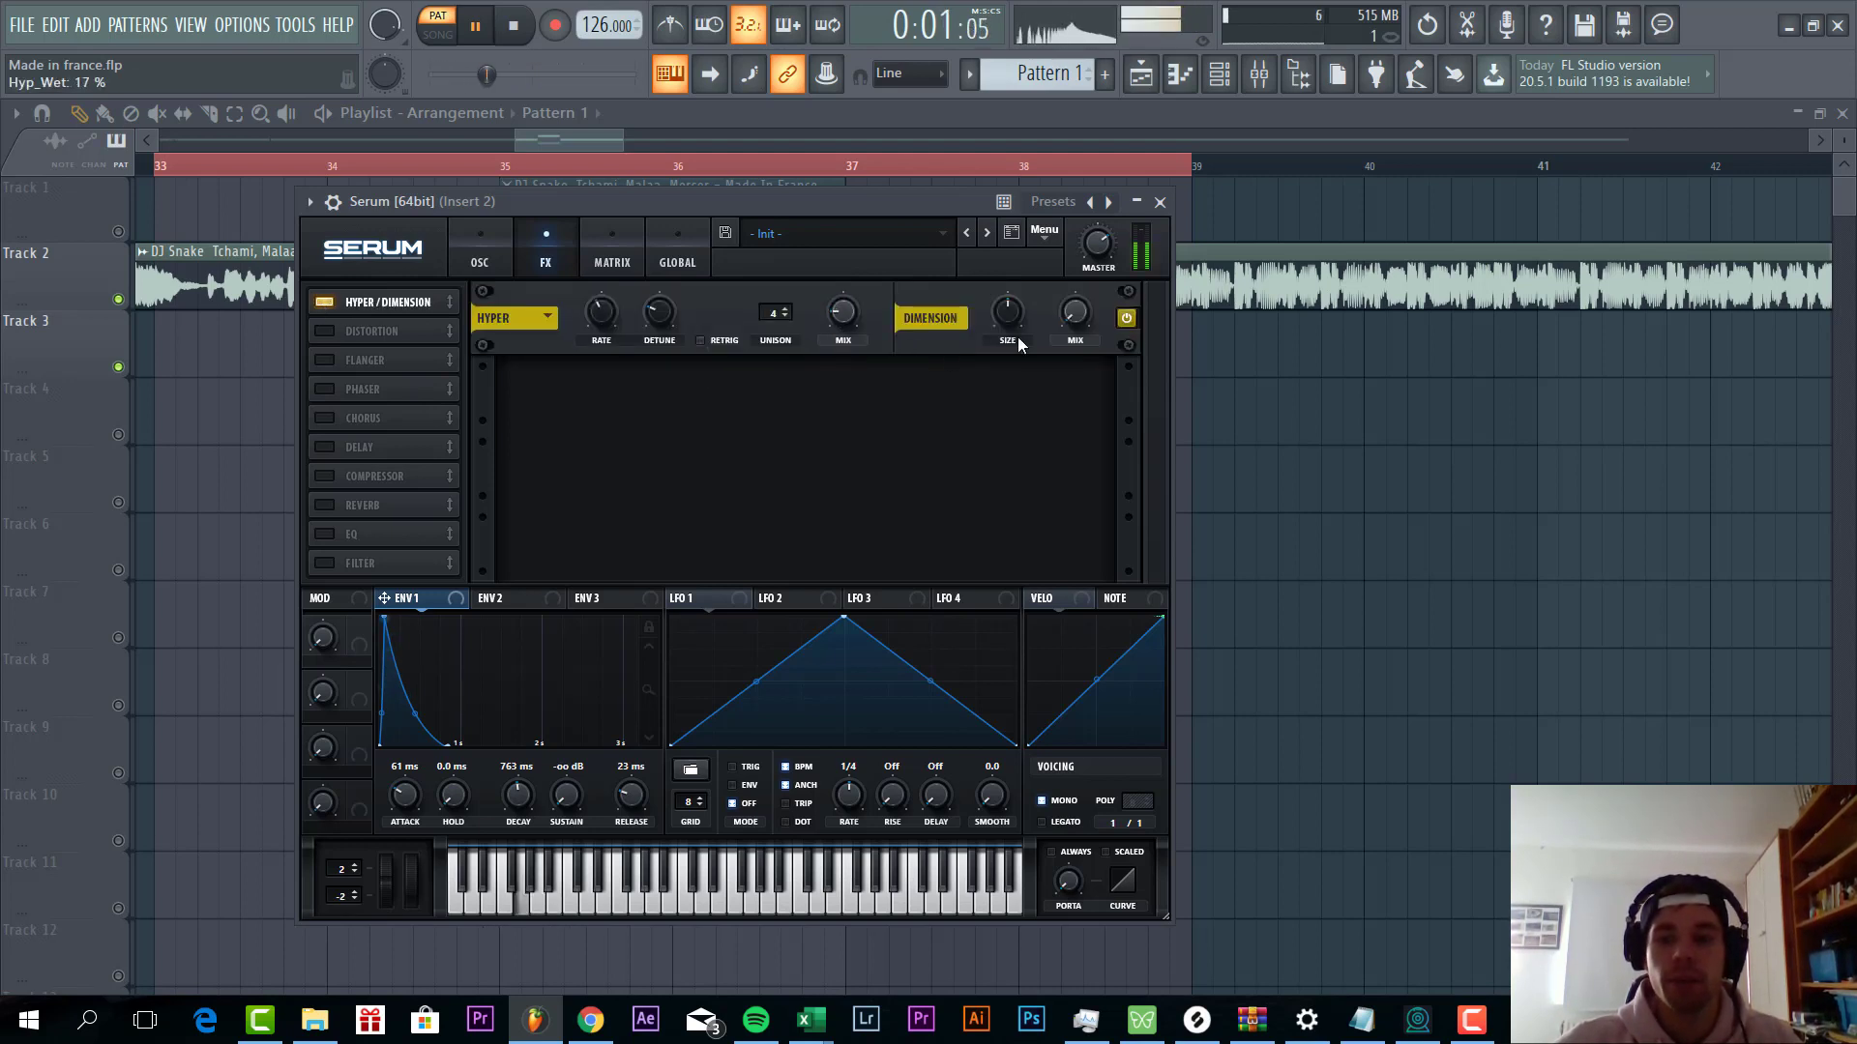
{"action": "left_click_drag", "start_coordinate": [1007, 312], "coordinate": [989, 490]}
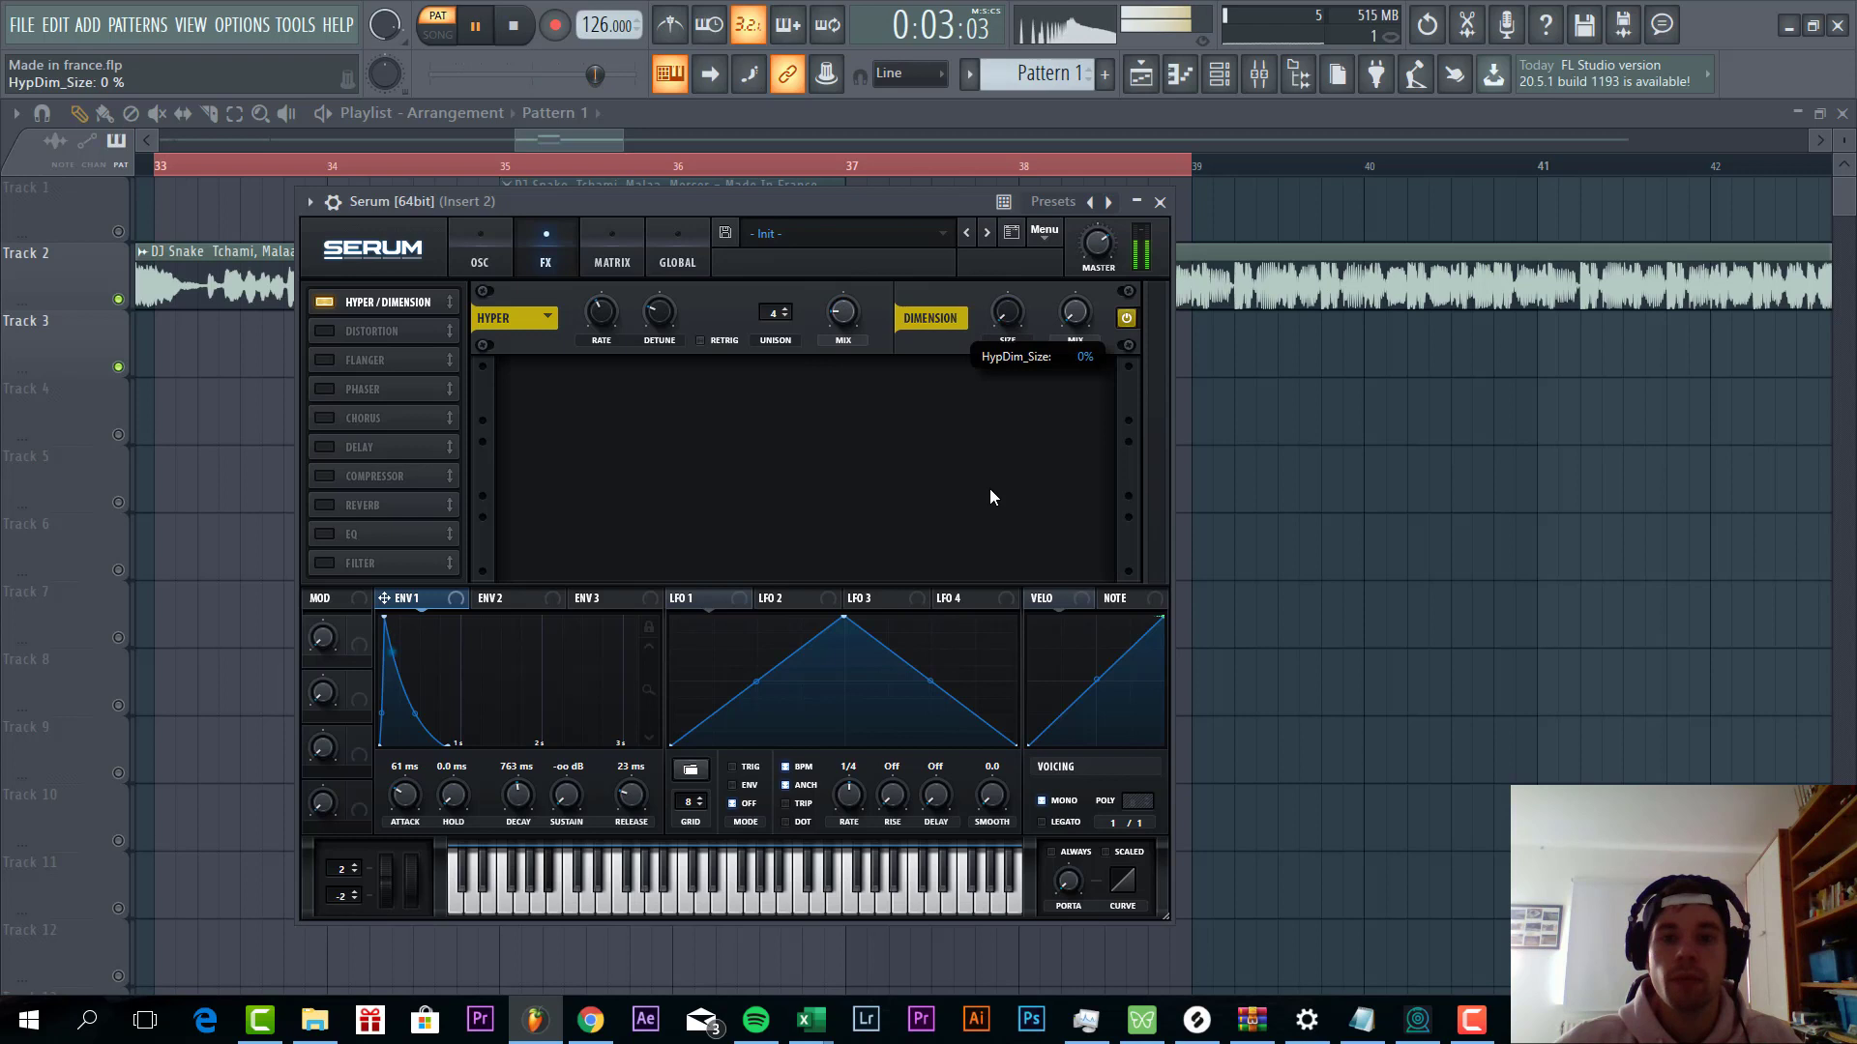
{"action": "left_click_drag", "start_coordinate": [1075, 311], "coordinate": [1046, 286]}
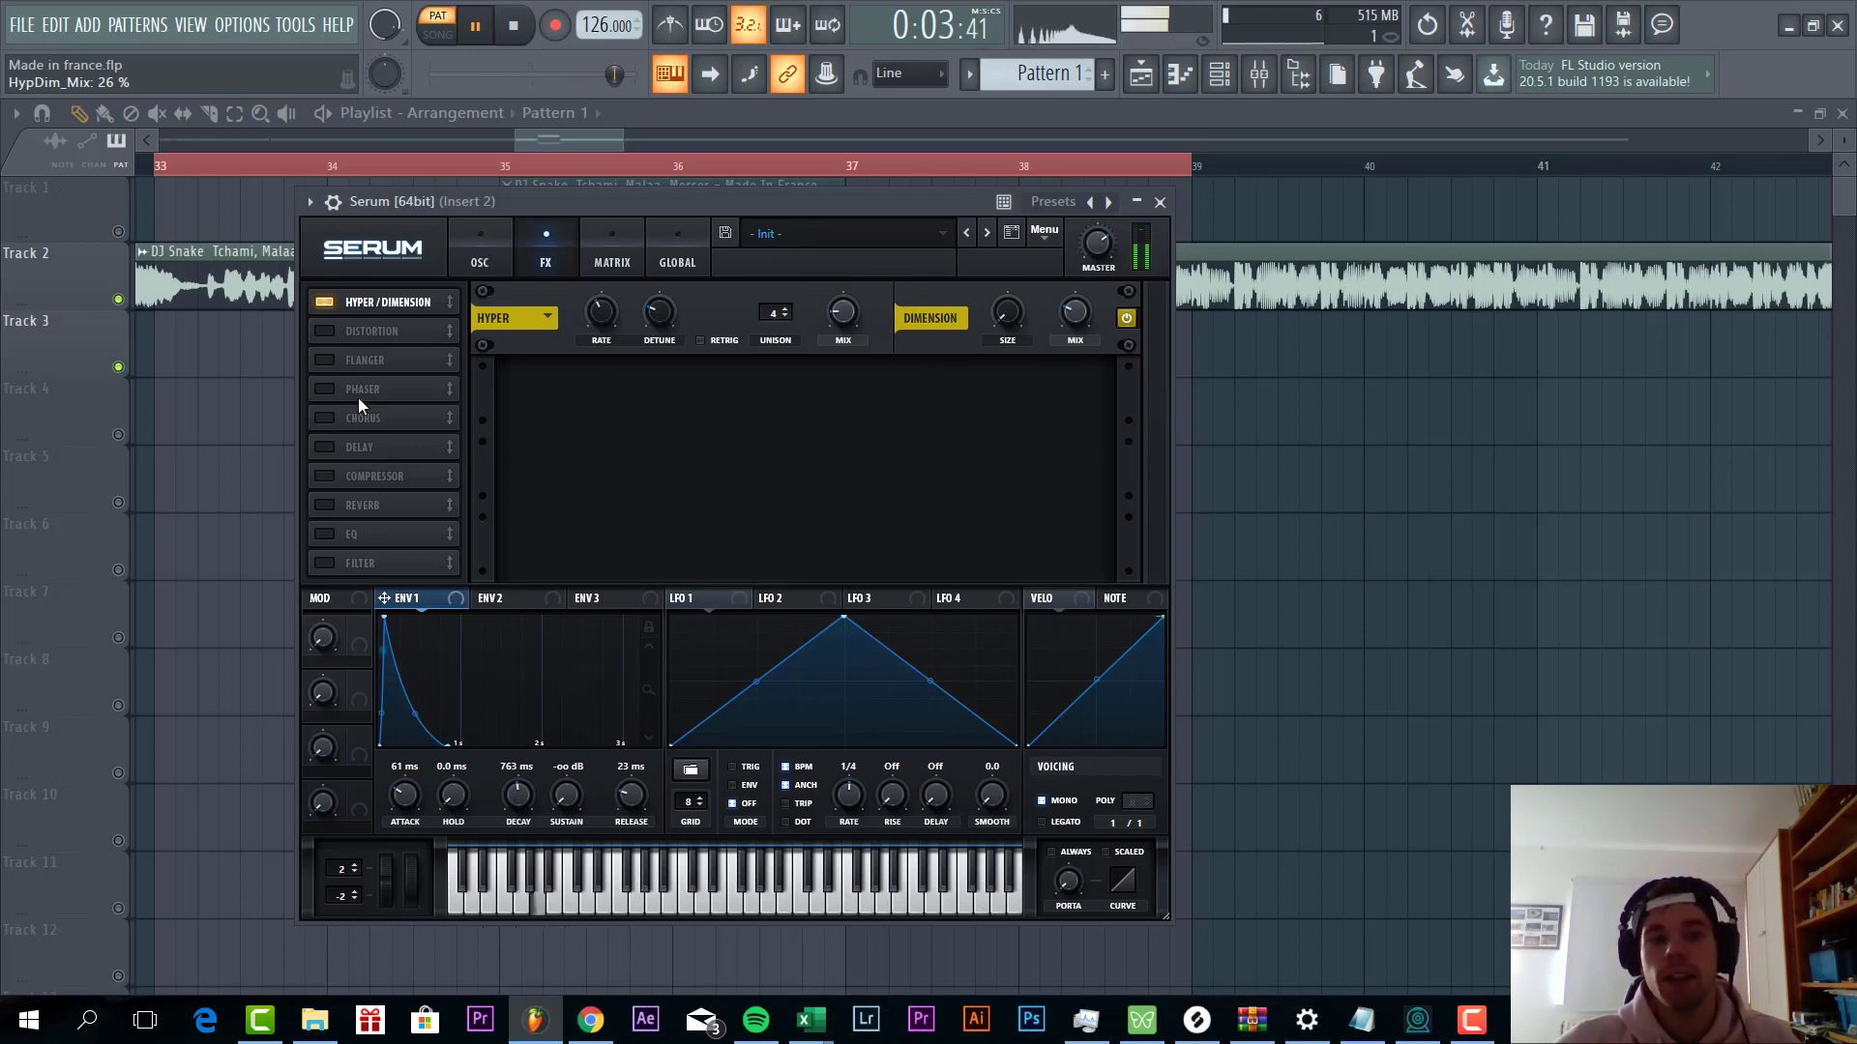
Turn on Diode 1 distortion at 44% drive and assign LFO 1 to the drive knob
{"action": "left_click", "coordinate": [324, 339]}
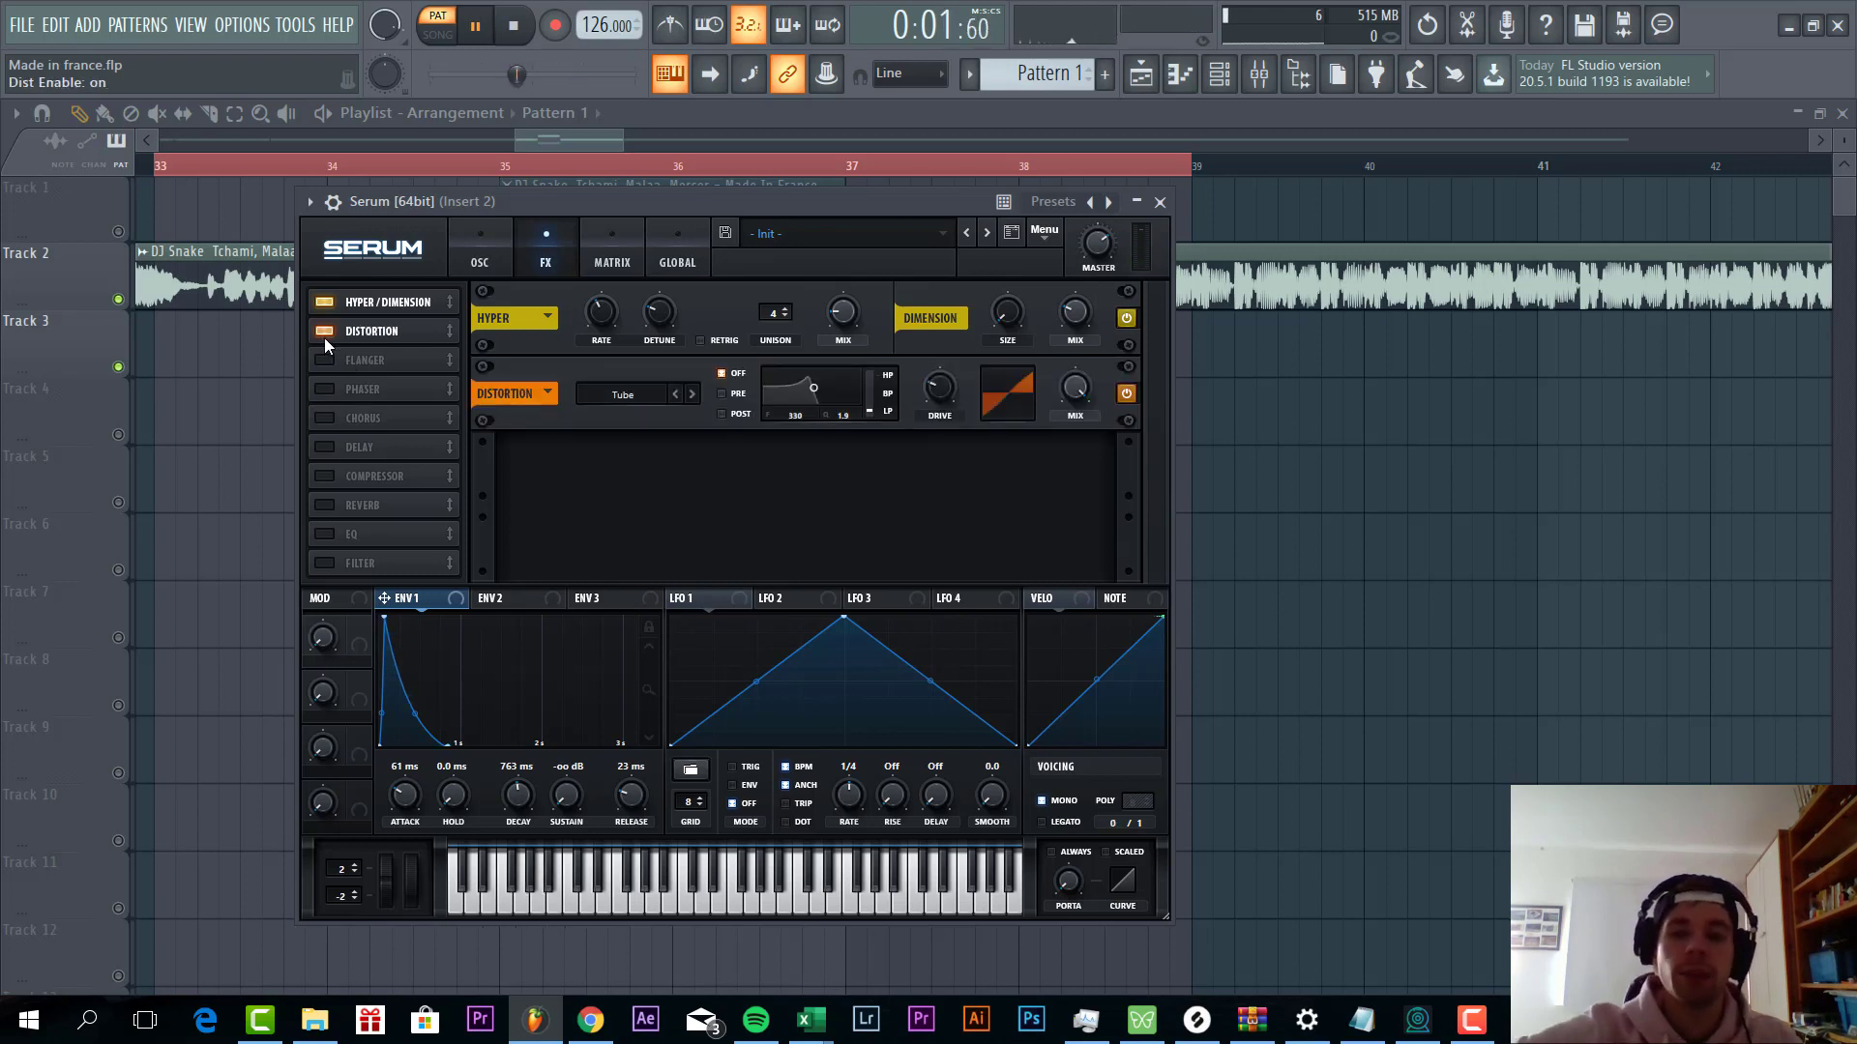
{"action": "left_click", "coordinate": [691, 393]}
{"action": "left_click", "coordinate": [690, 394]}
{"action": "left_click", "coordinate": [691, 391]}
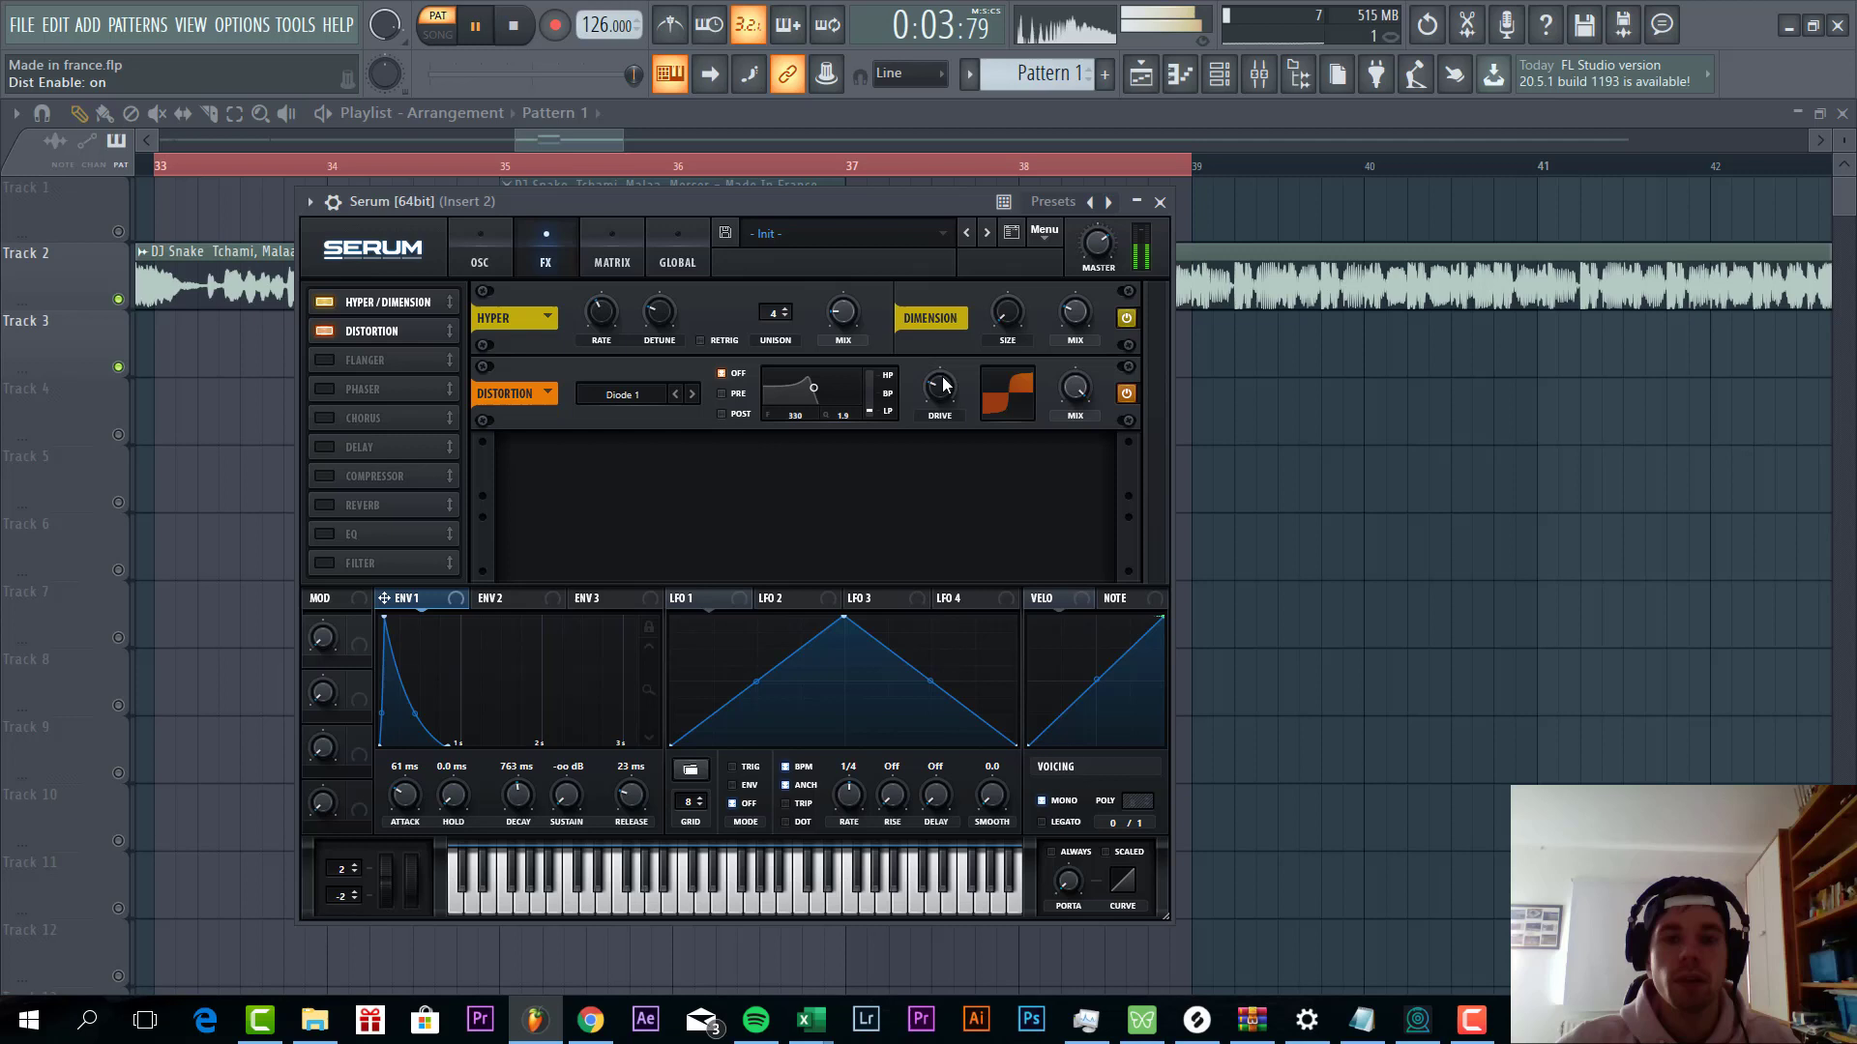
{"action": "left_click_drag", "start_coordinate": [943, 385], "coordinate": [946, 344]}
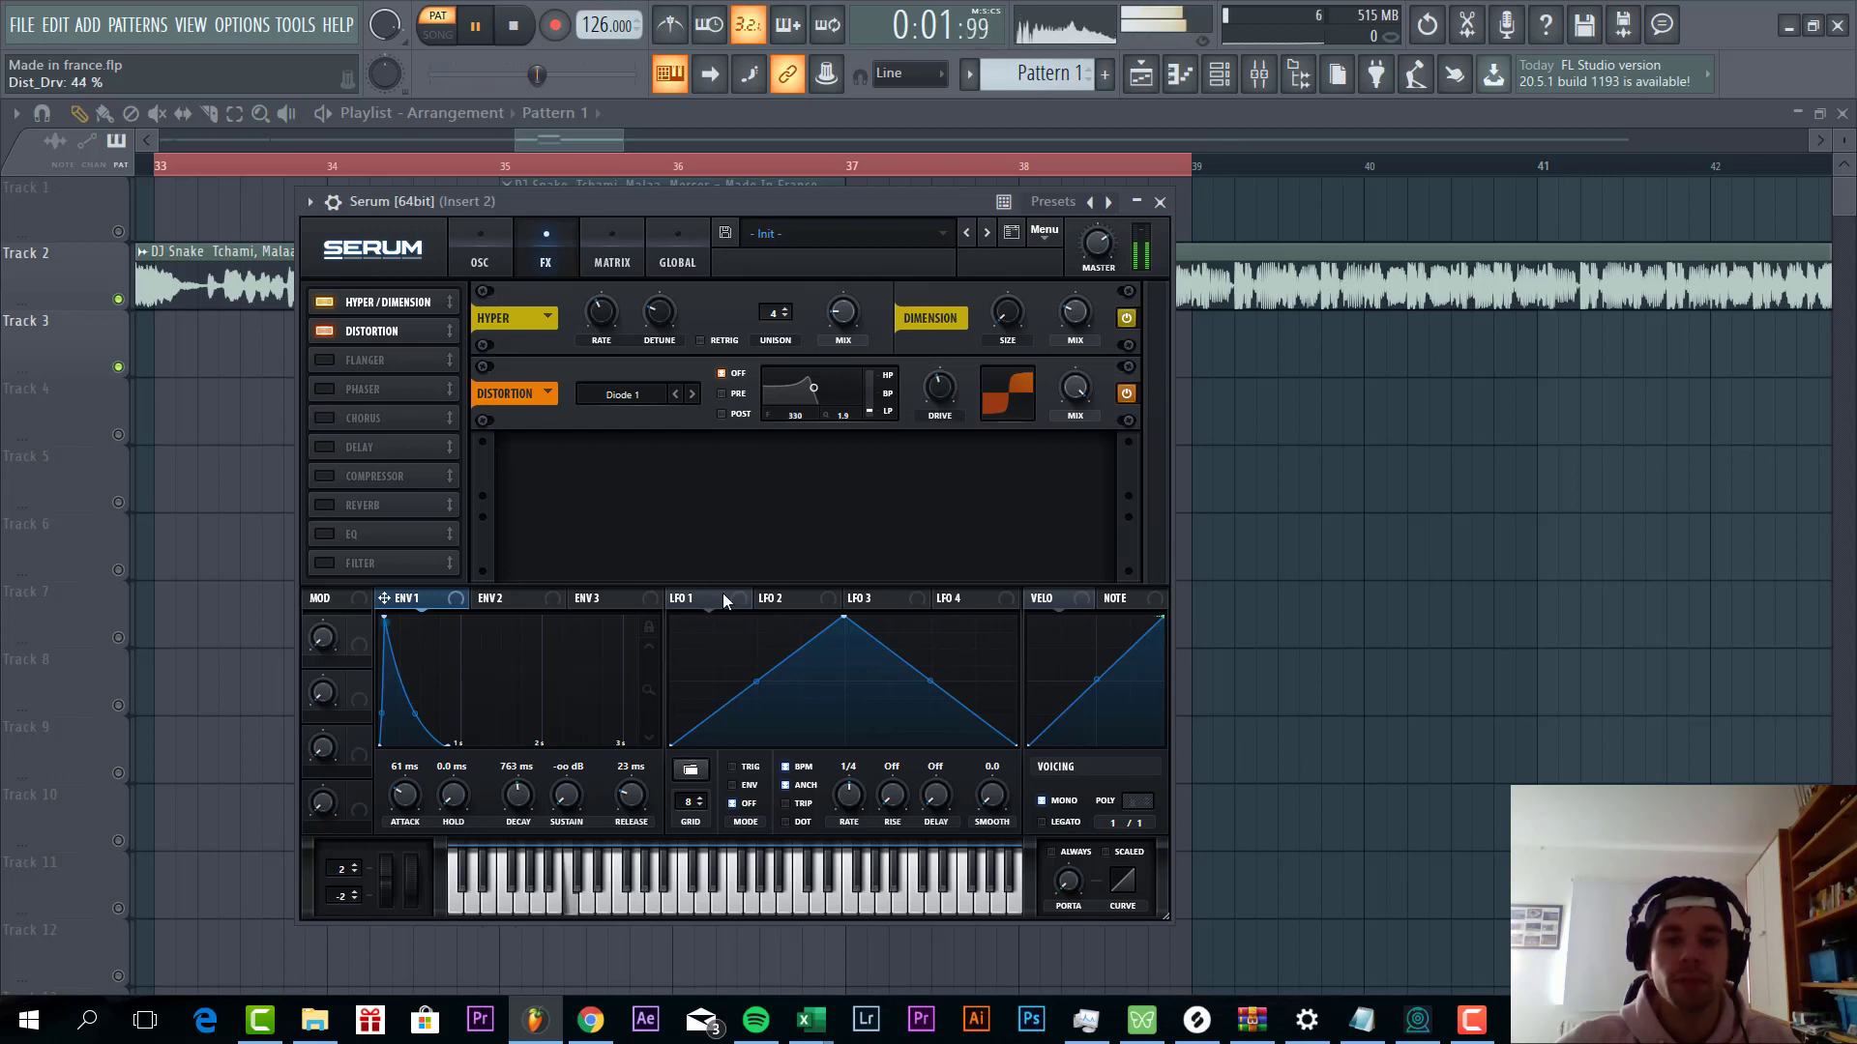
{"action": "left_click_drag", "start_coordinate": [724, 599], "coordinate": [945, 383]}
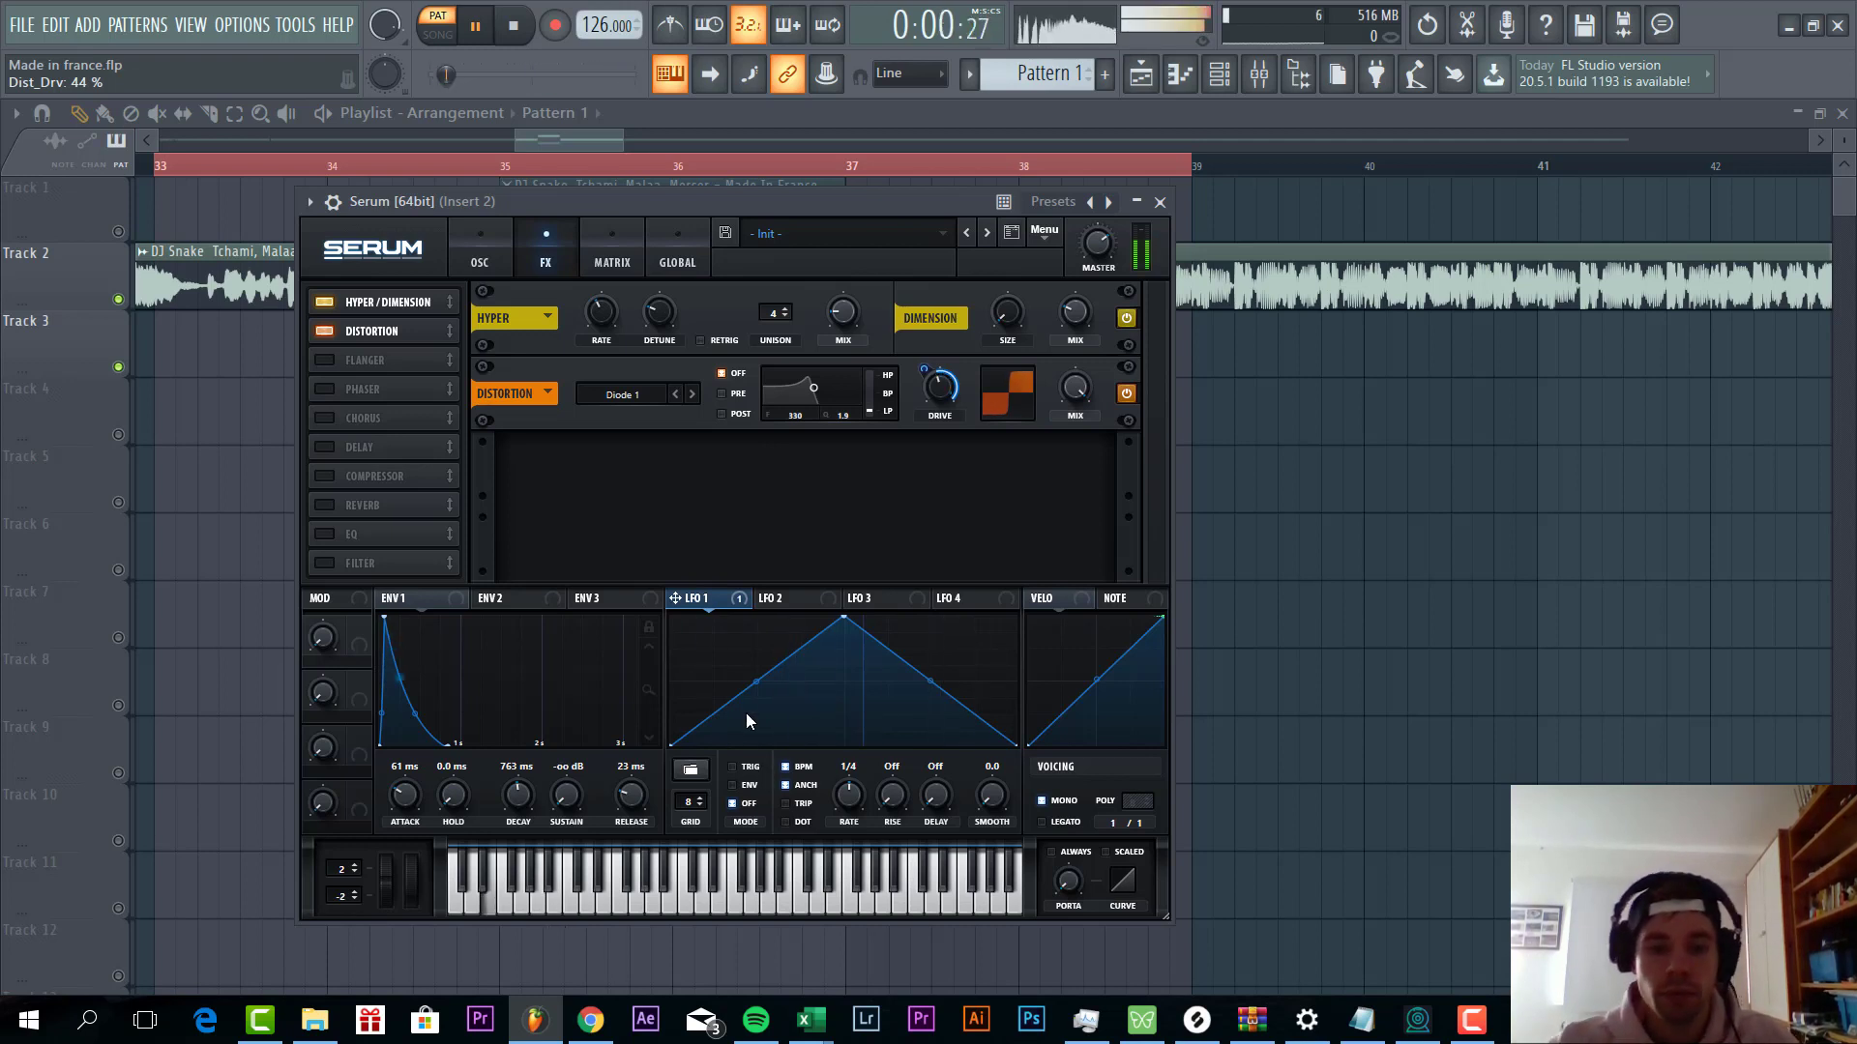
Set LFO 1 to a retriggered 1/8 rate and route it to oscillator A's level
{"action": "left_click_drag", "start_coordinate": [849, 797], "coordinate": [850, 787]}
{"action": "left_click", "coordinate": [732, 766]}
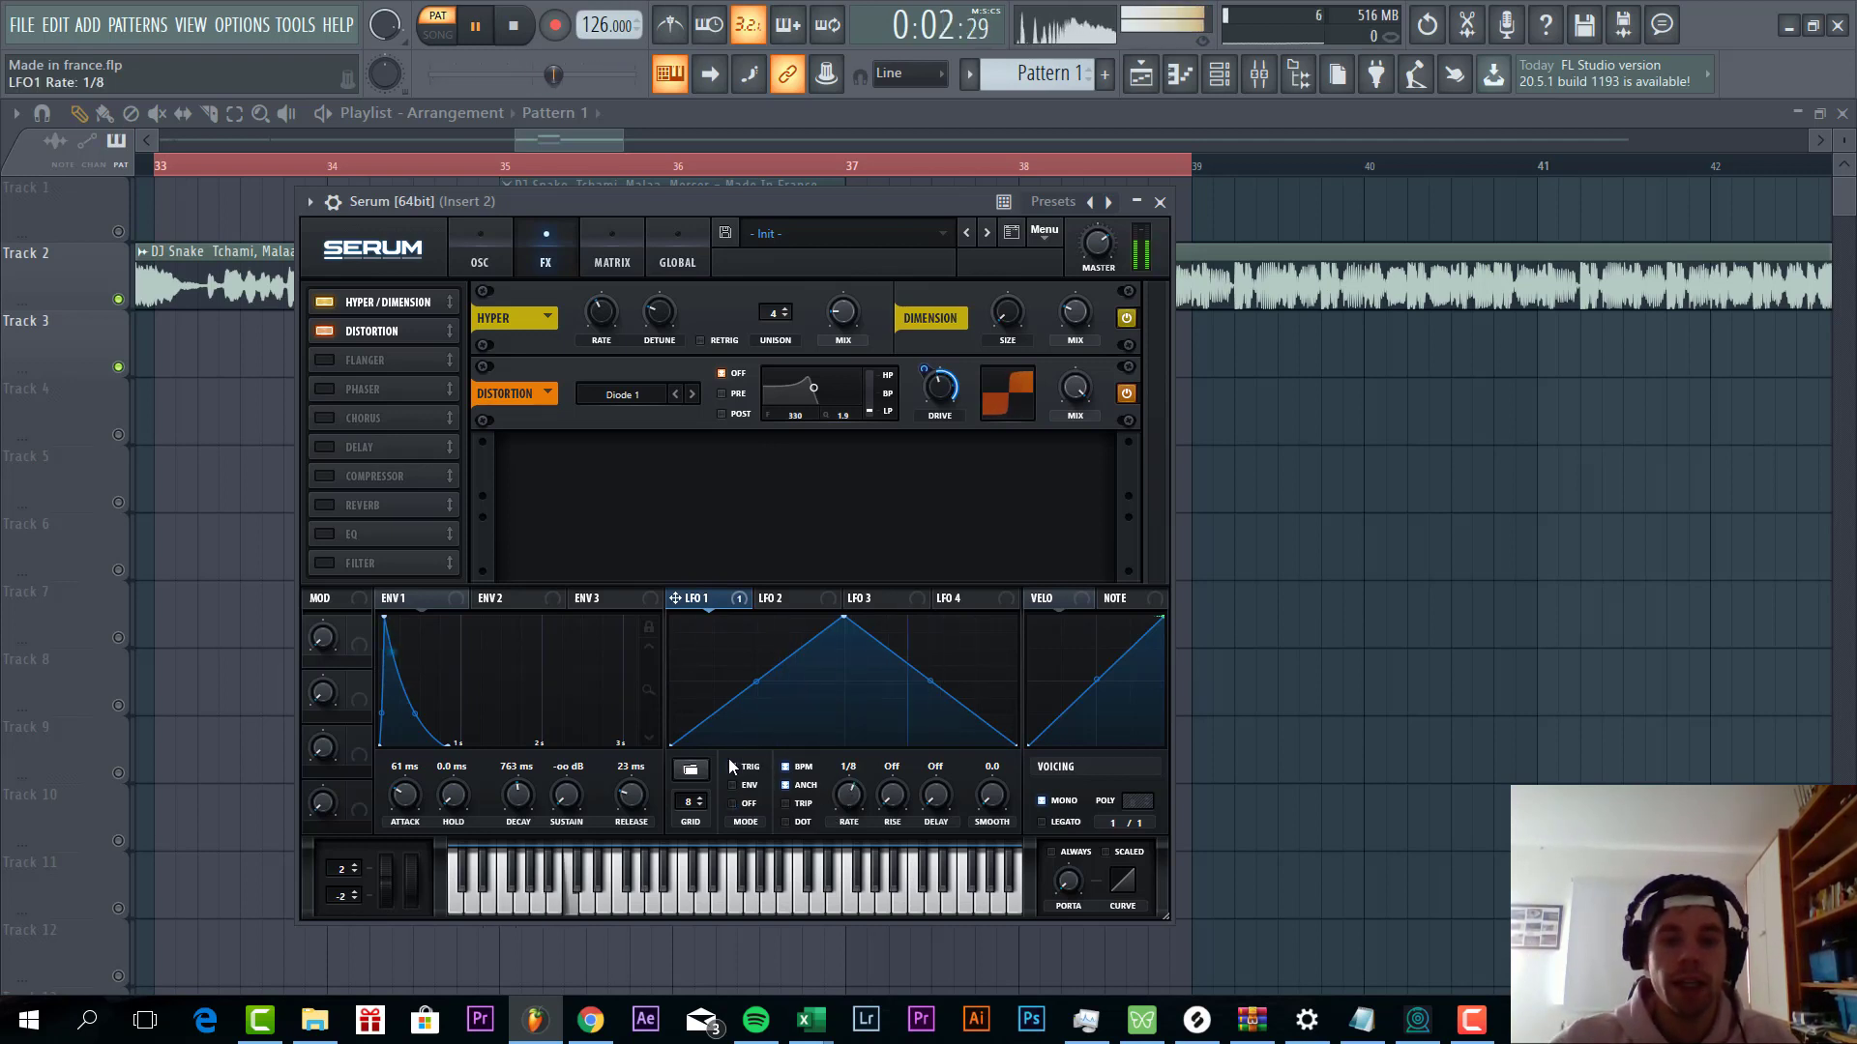
{"action": "left_click", "coordinate": [482, 253]}
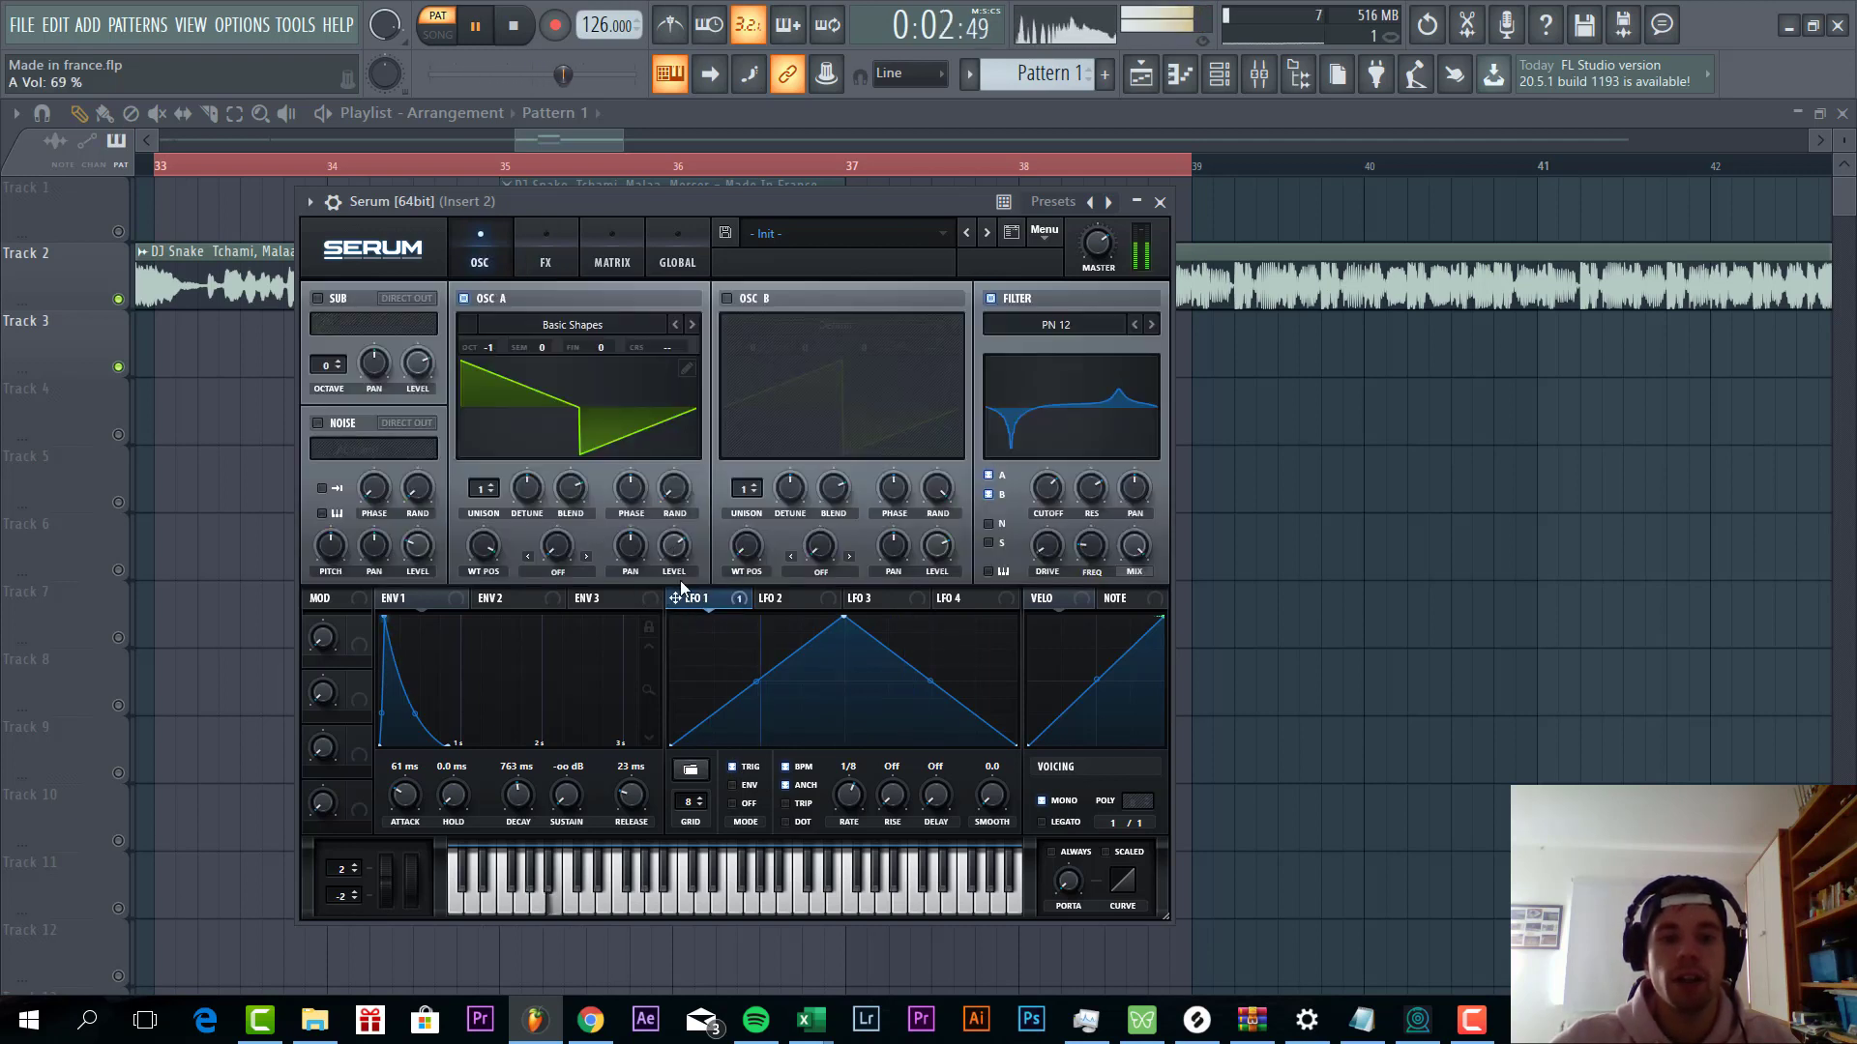
{"action": "left_click_drag", "start_coordinate": [694, 599], "coordinate": [665, 550]}
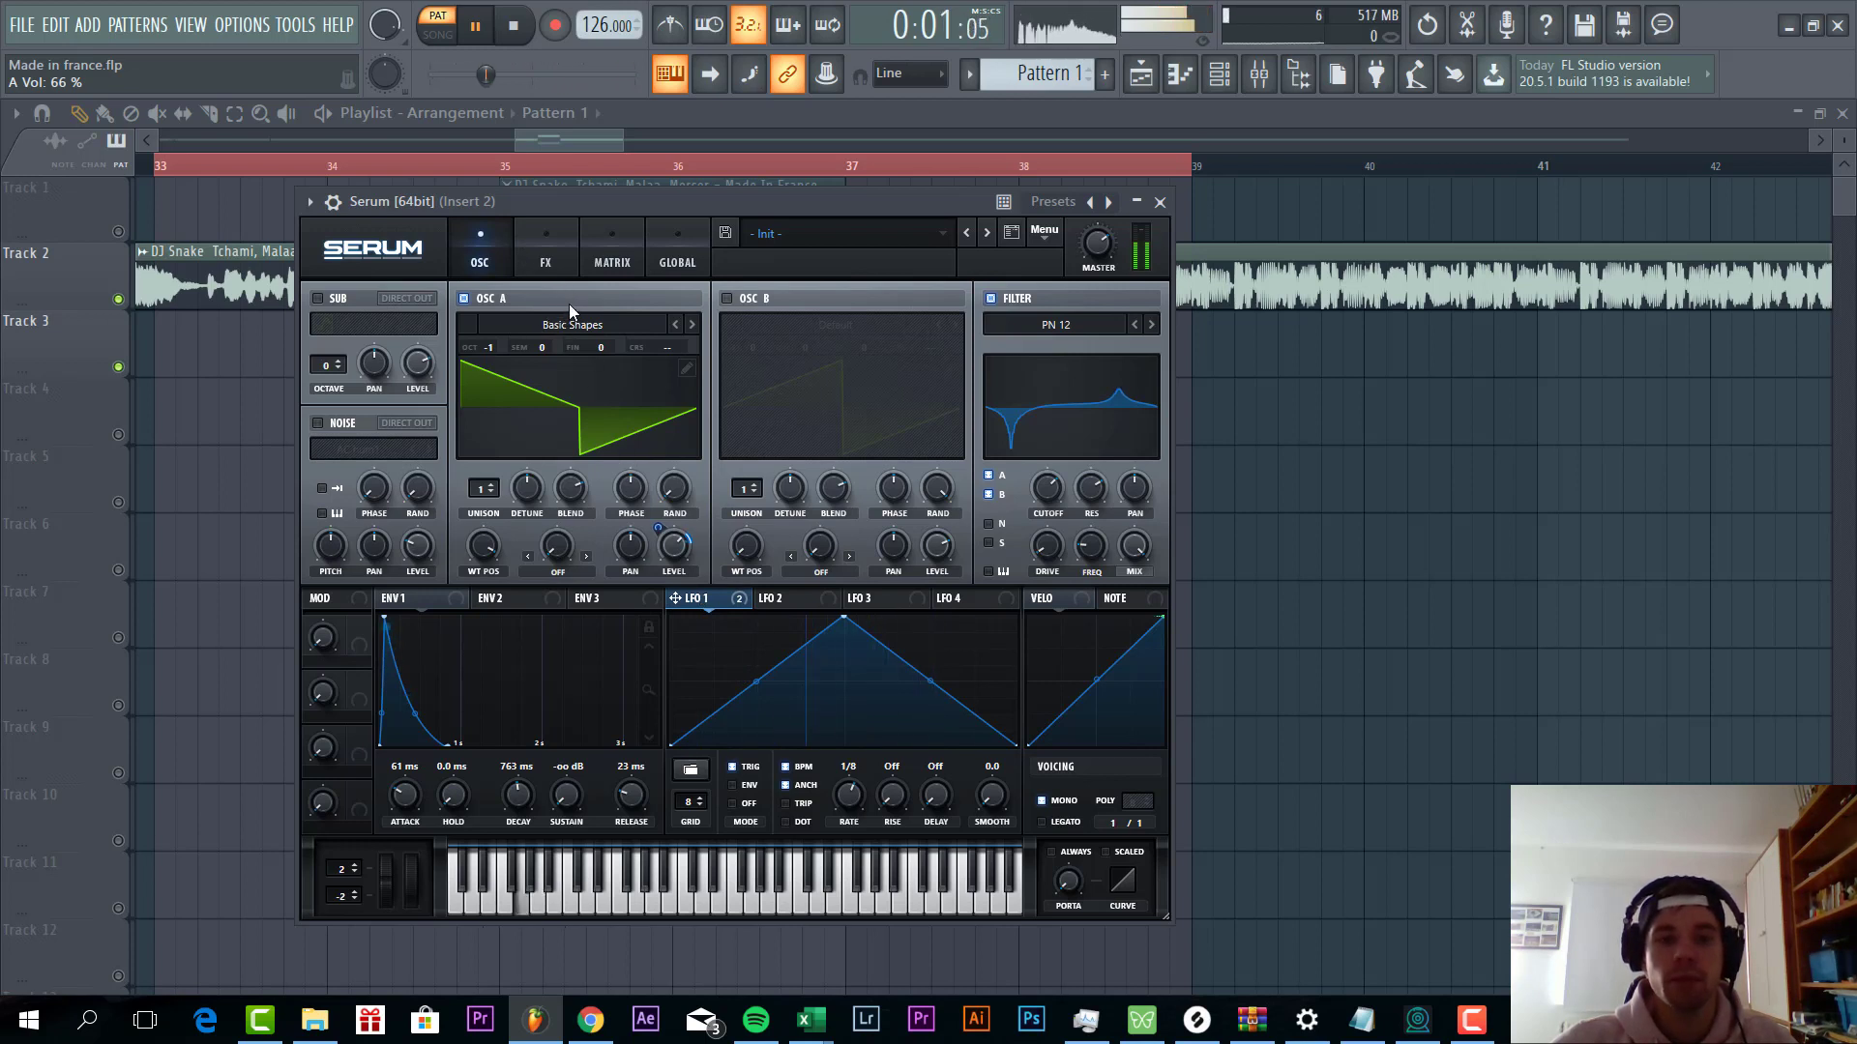
Raise LFO 1's distortion-drive modulation amount to 25
{"action": "left_click", "coordinate": [533, 257]}
{"action": "mouse_move", "coordinate": [909, 396]}
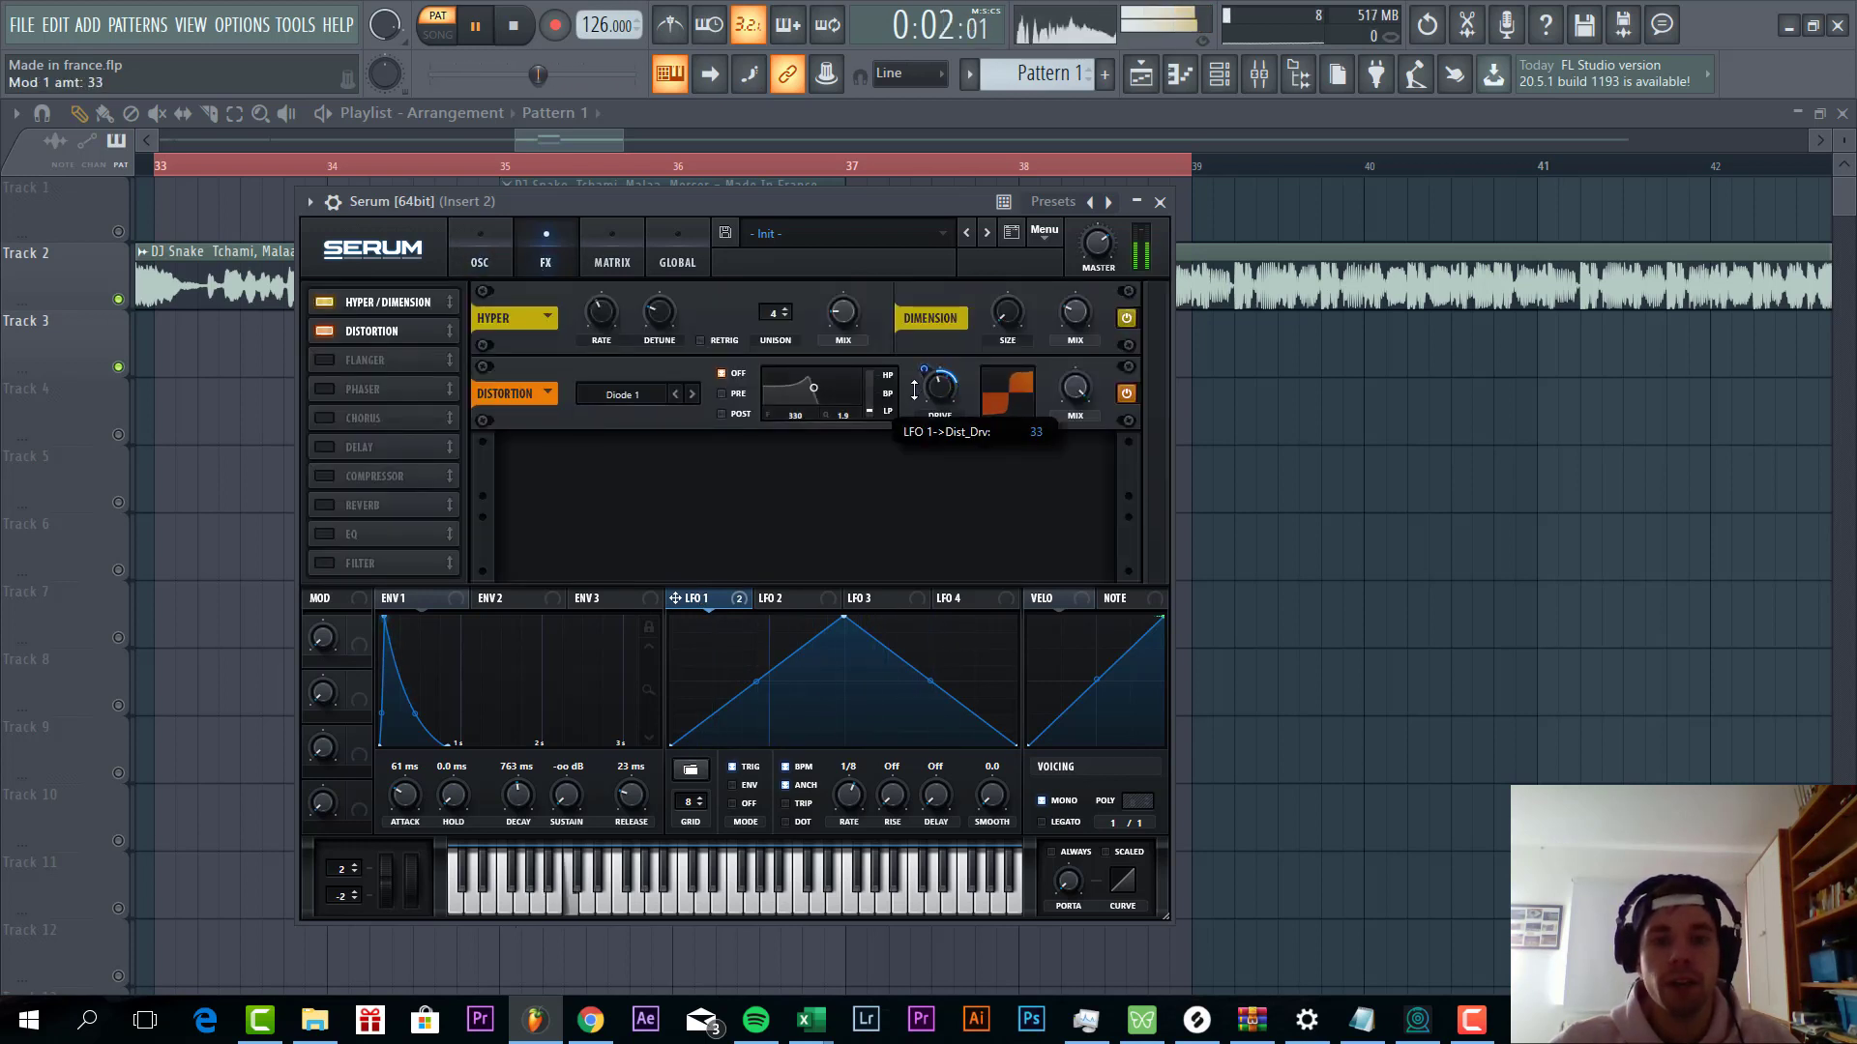
{"action": "scroll", "coordinate": [909, 395], "scroll_direction": "up", "scroll_amount": 1}
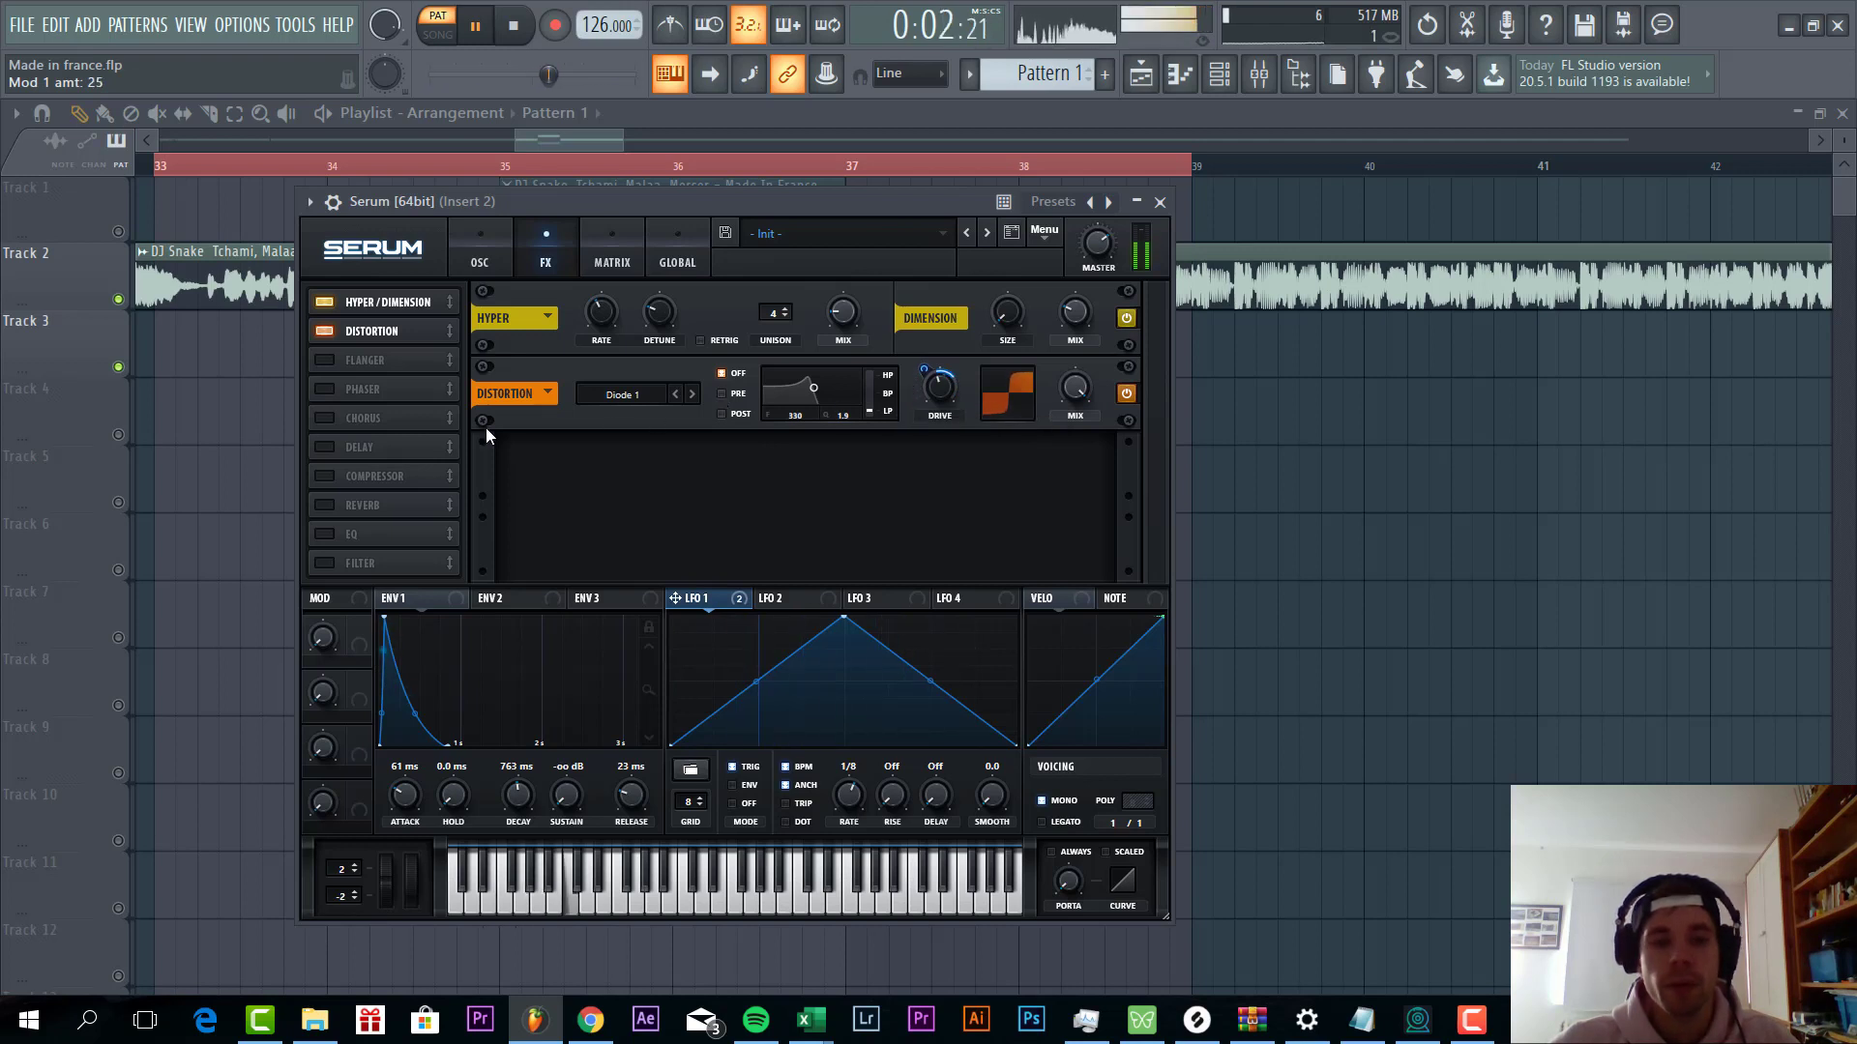
Turn on the Phaser, raise its frequency, and lower its mix to 63%
{"action": "left_click", "coordinate": [319, 391]}
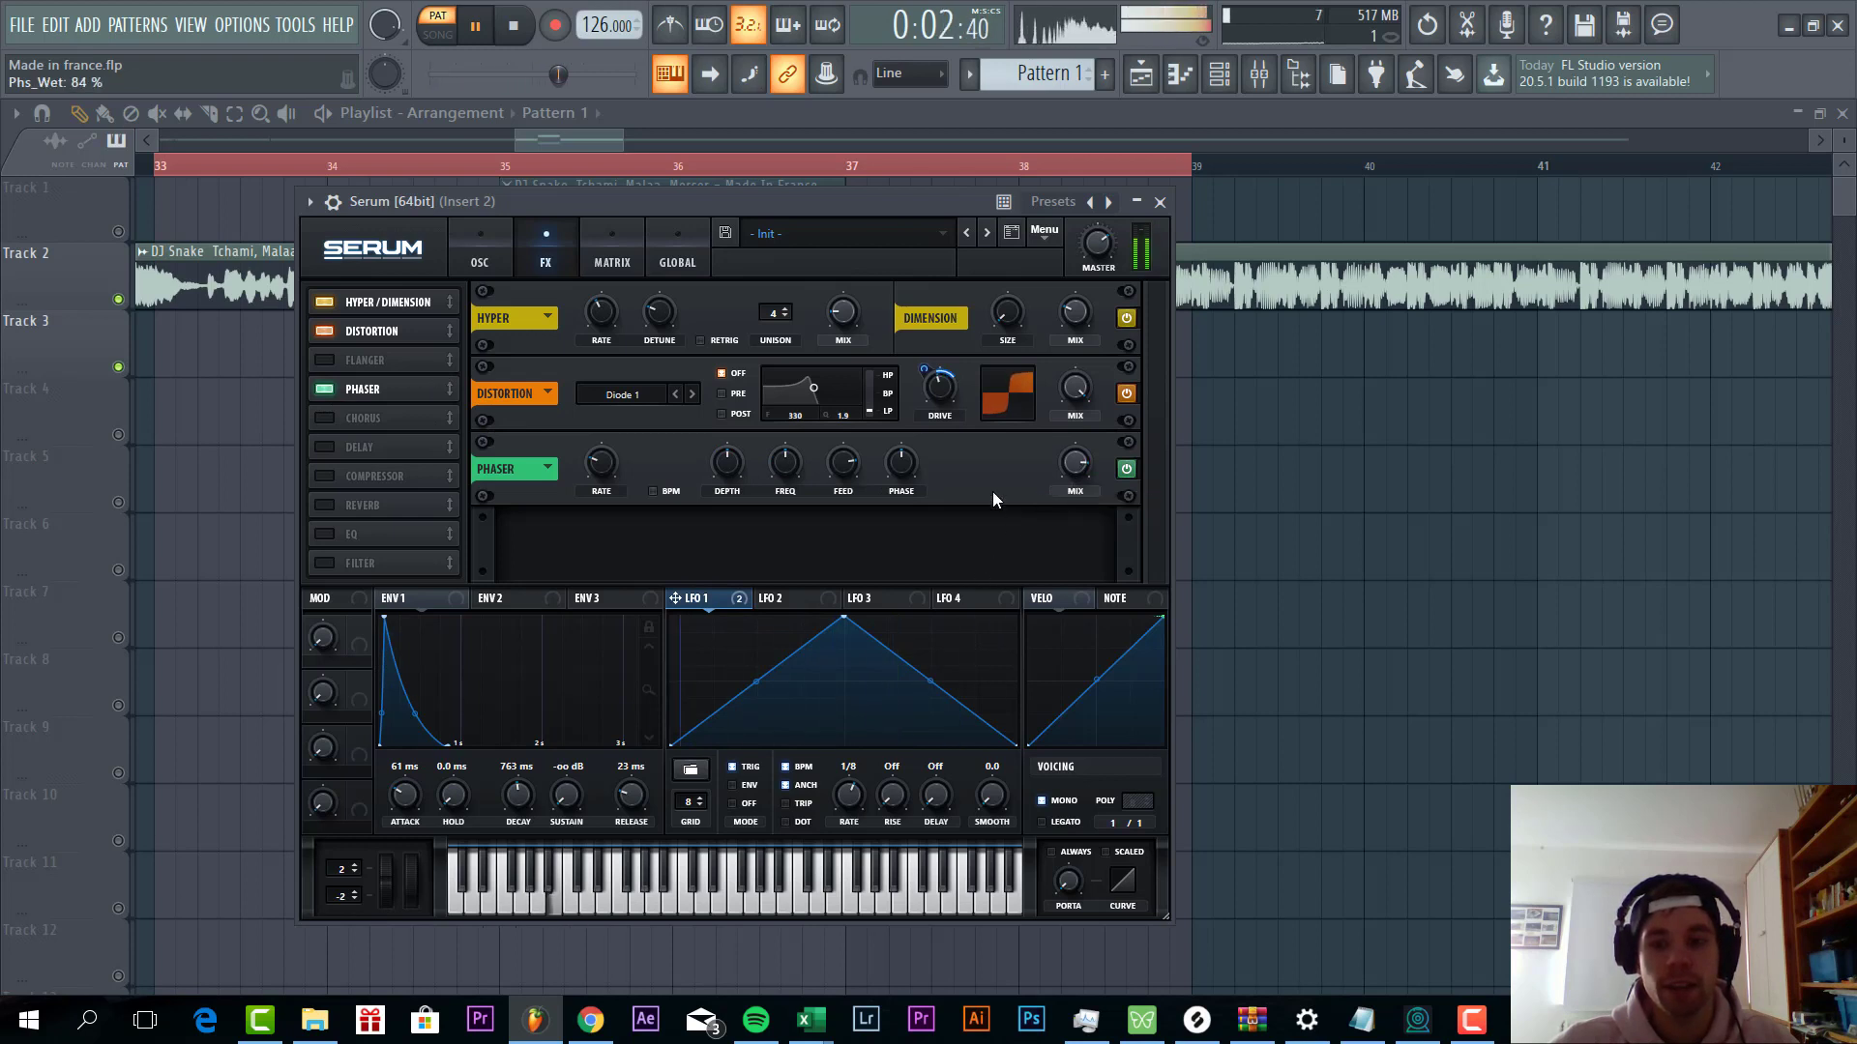
{"action": "left_click_drag", "start_coordinate": [773, 462], "coordinate": [785, 392]}
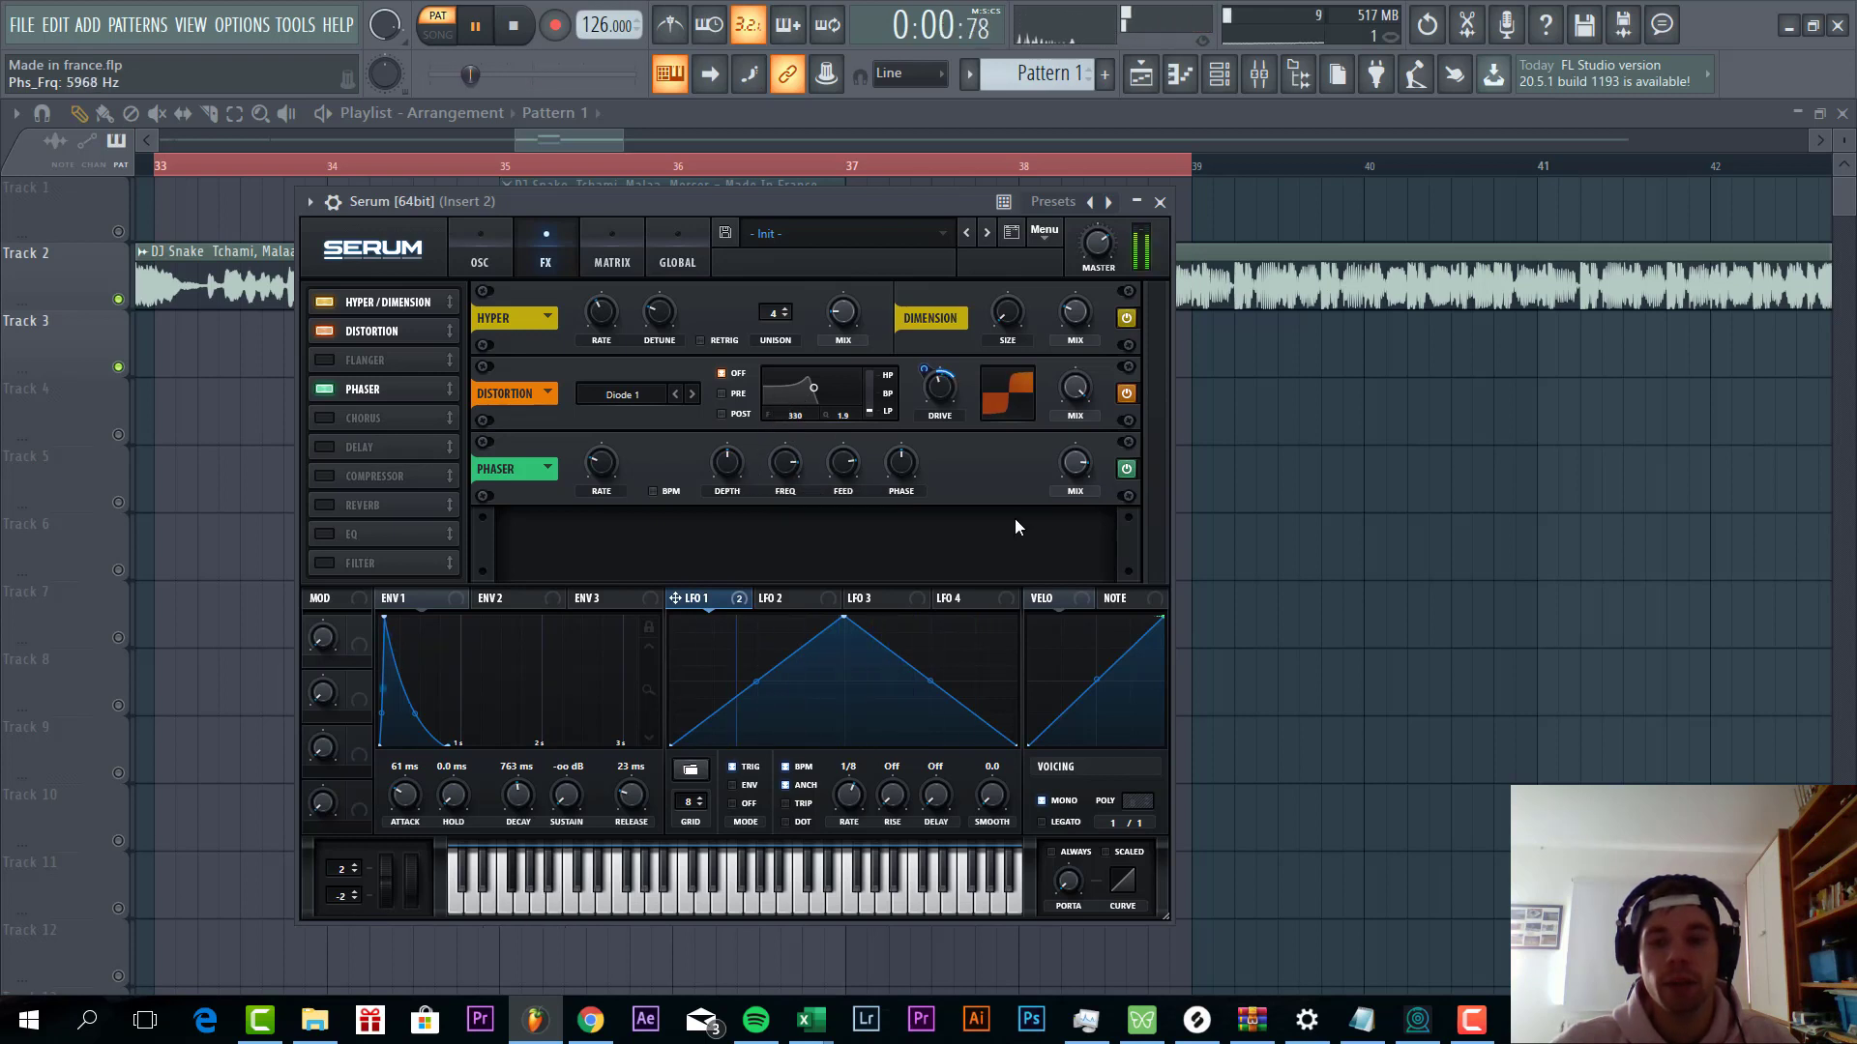
{"action": "left_click_drag", "start_coordinate": [1052, 470], "coordinate": [1053, 509]}
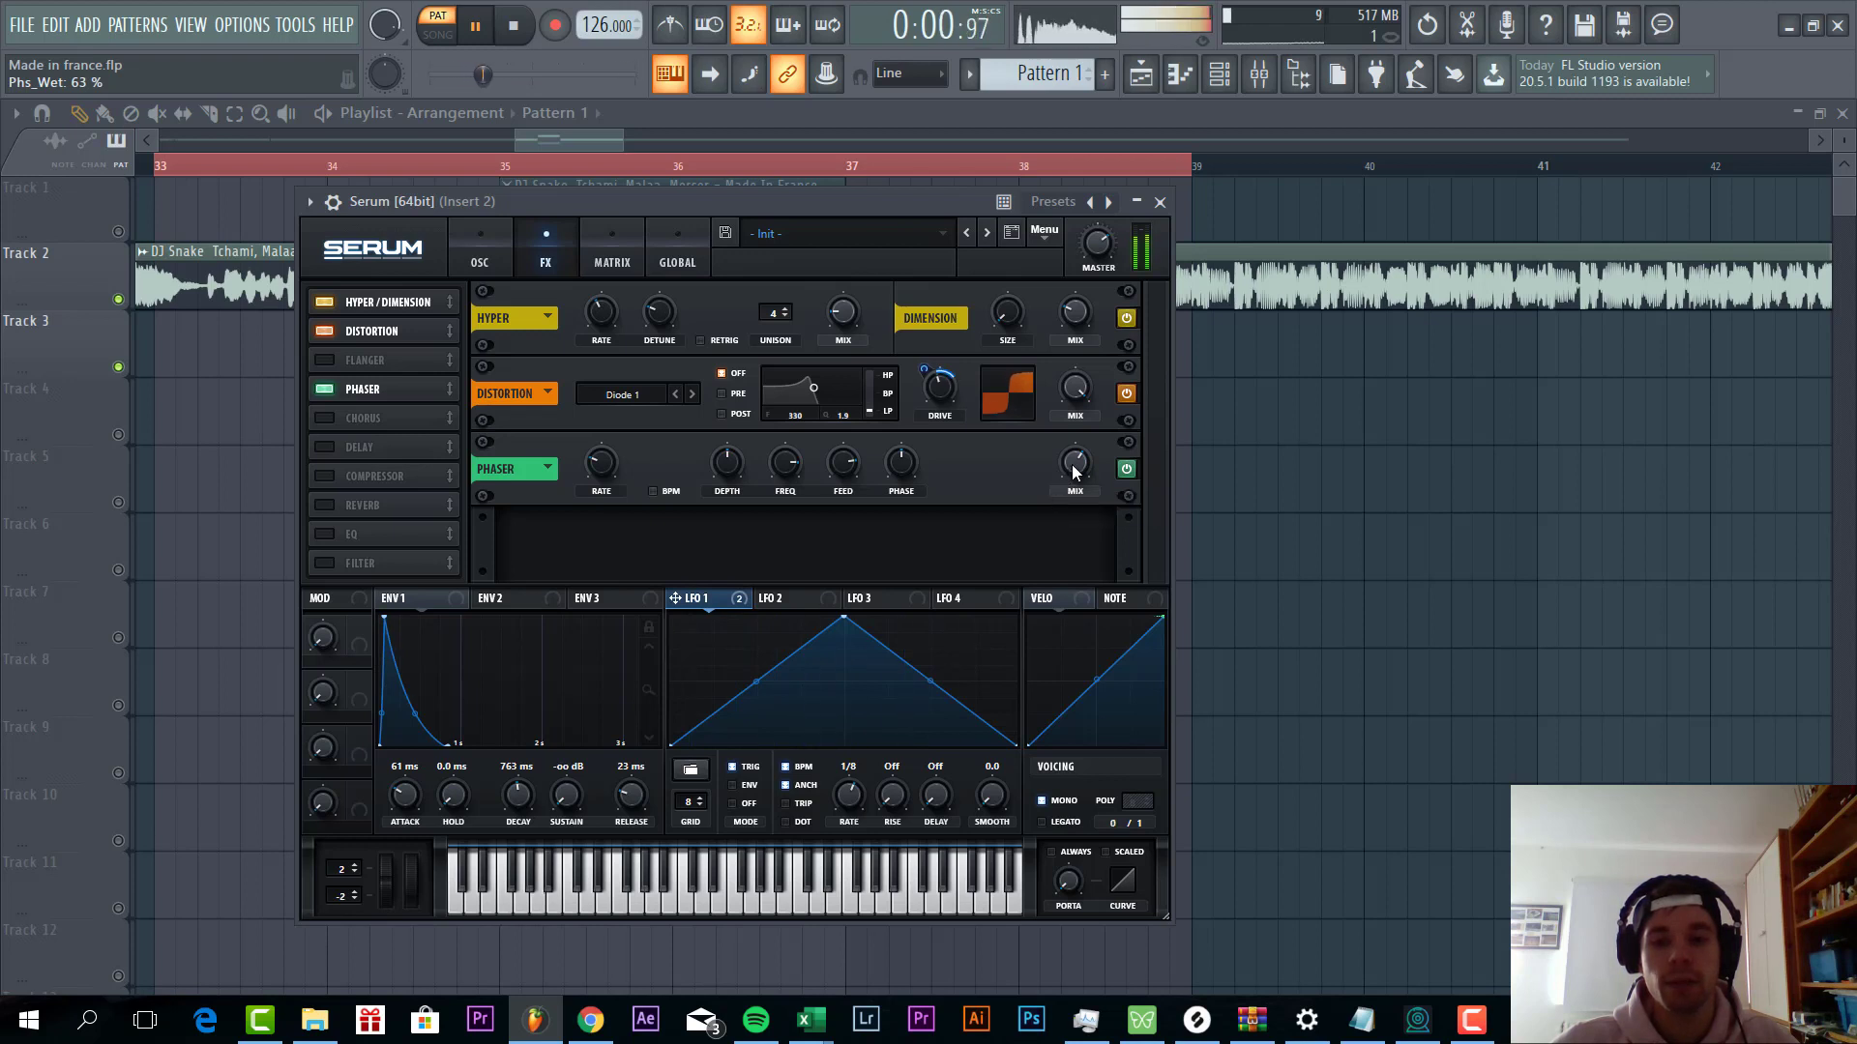
Enable a multiband Compressor before the Chorus, threshold about -9.9 dB with more multiband amount
{"action": "left_click", "coordinate": [324, 476]}
{"action": "left_click_drag", "start_coordinate": [328, 472], "coordinate": [369, 419]}
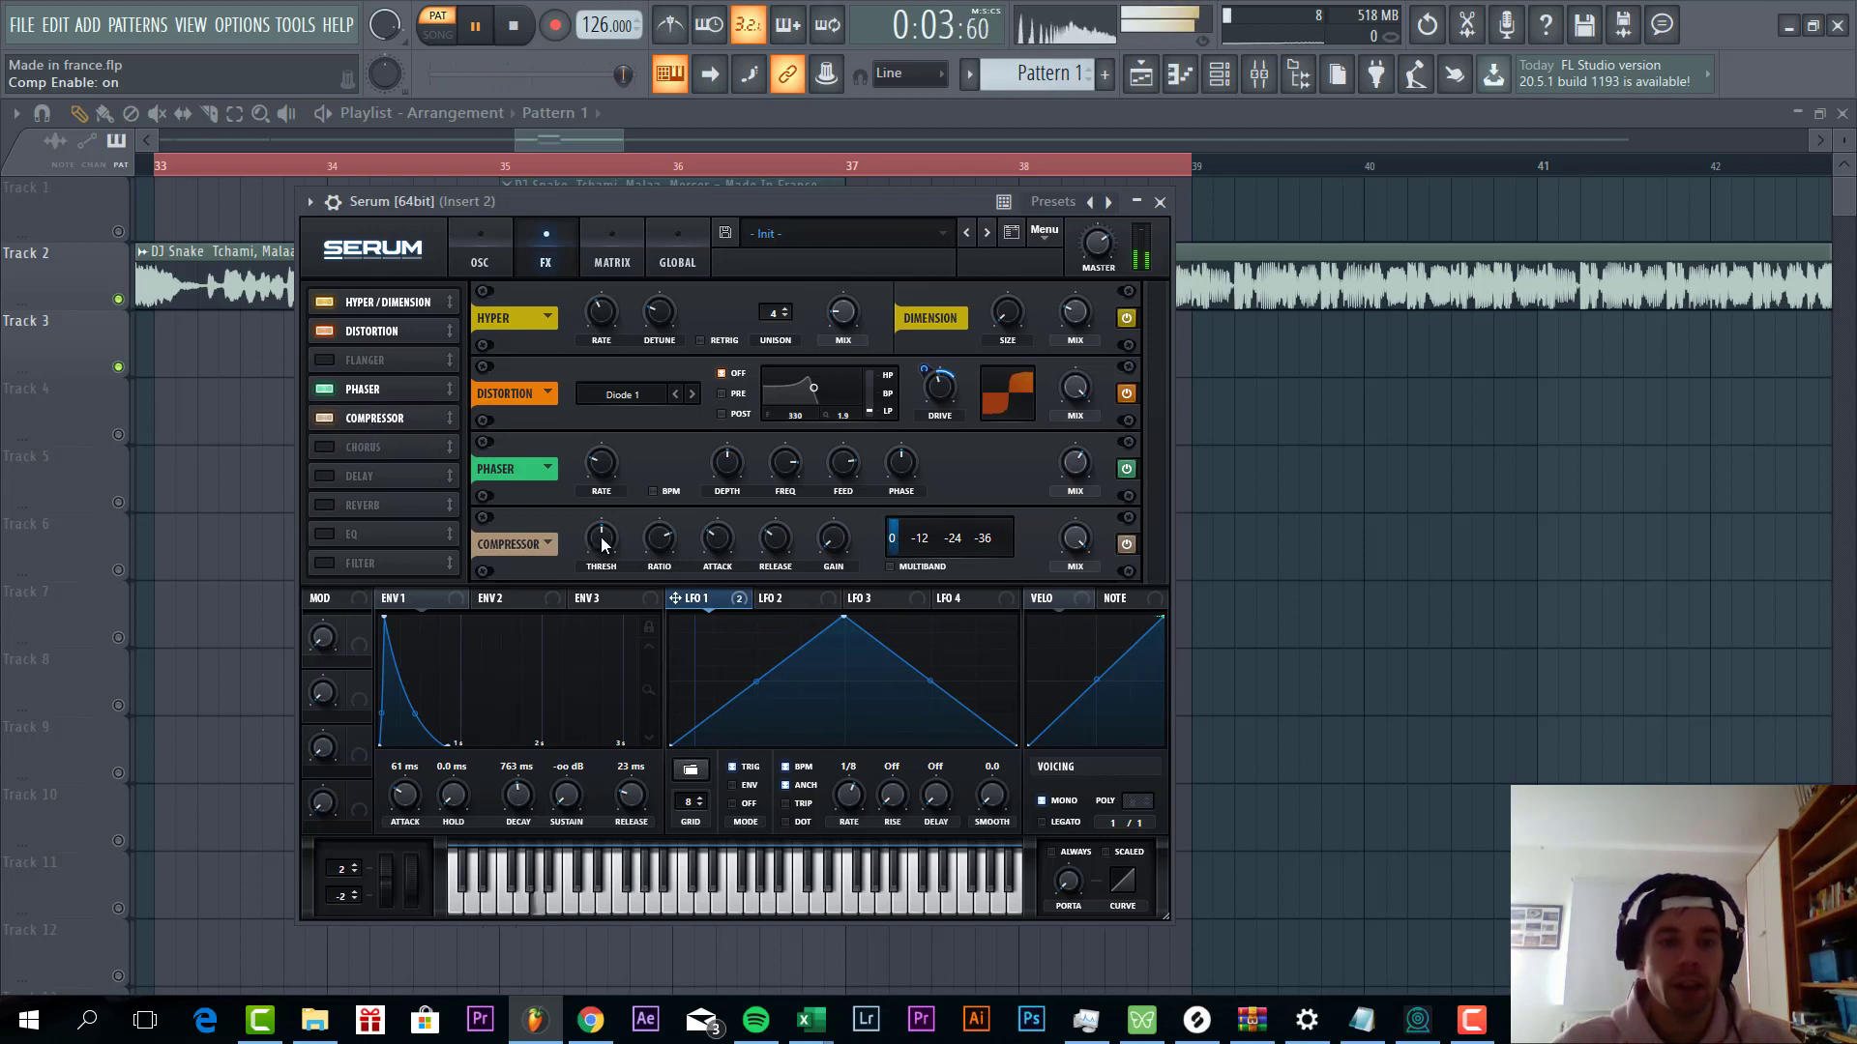
{"action": "left_click", "coordinate": [889, 566]}
{"action": "left_click_drag", "start_coordinate": [599, 534], "coordinate": [598, 537]}
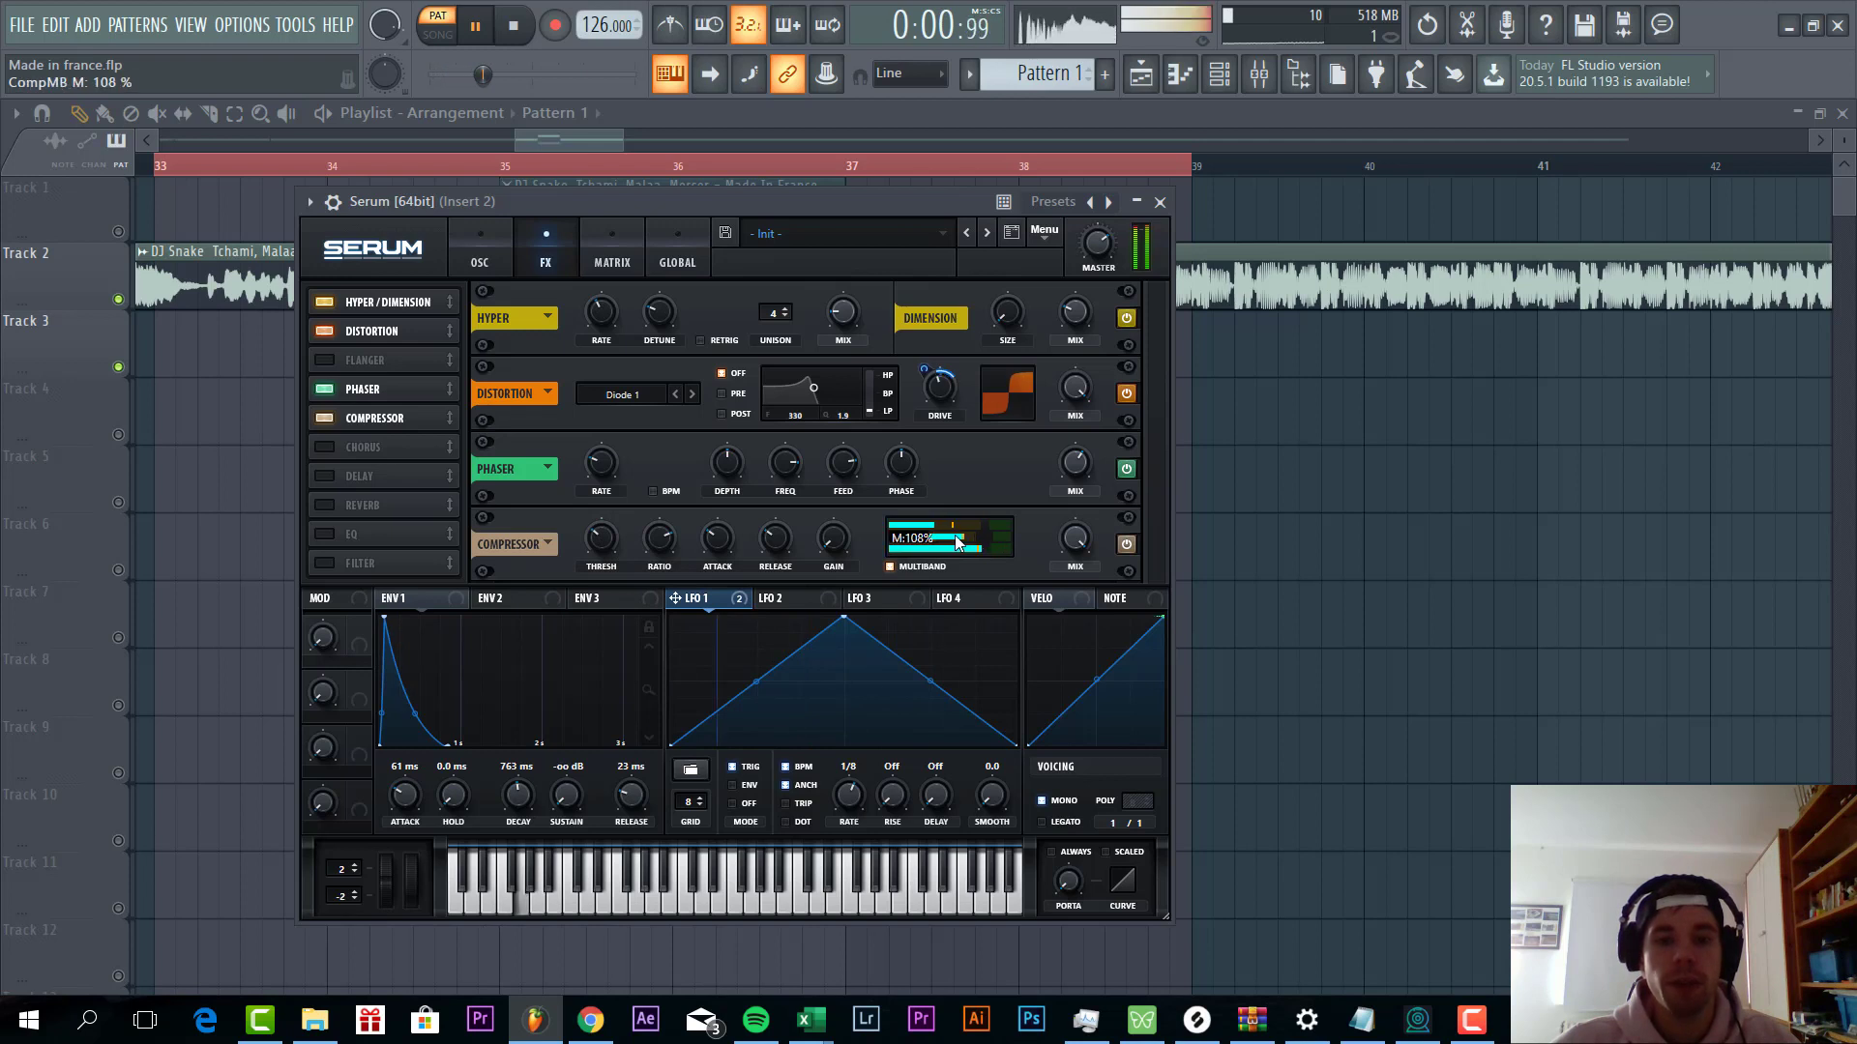
{"action": "left_click_drag", "start_coordinate": [948, 535], "coordinate": [979, 534]}
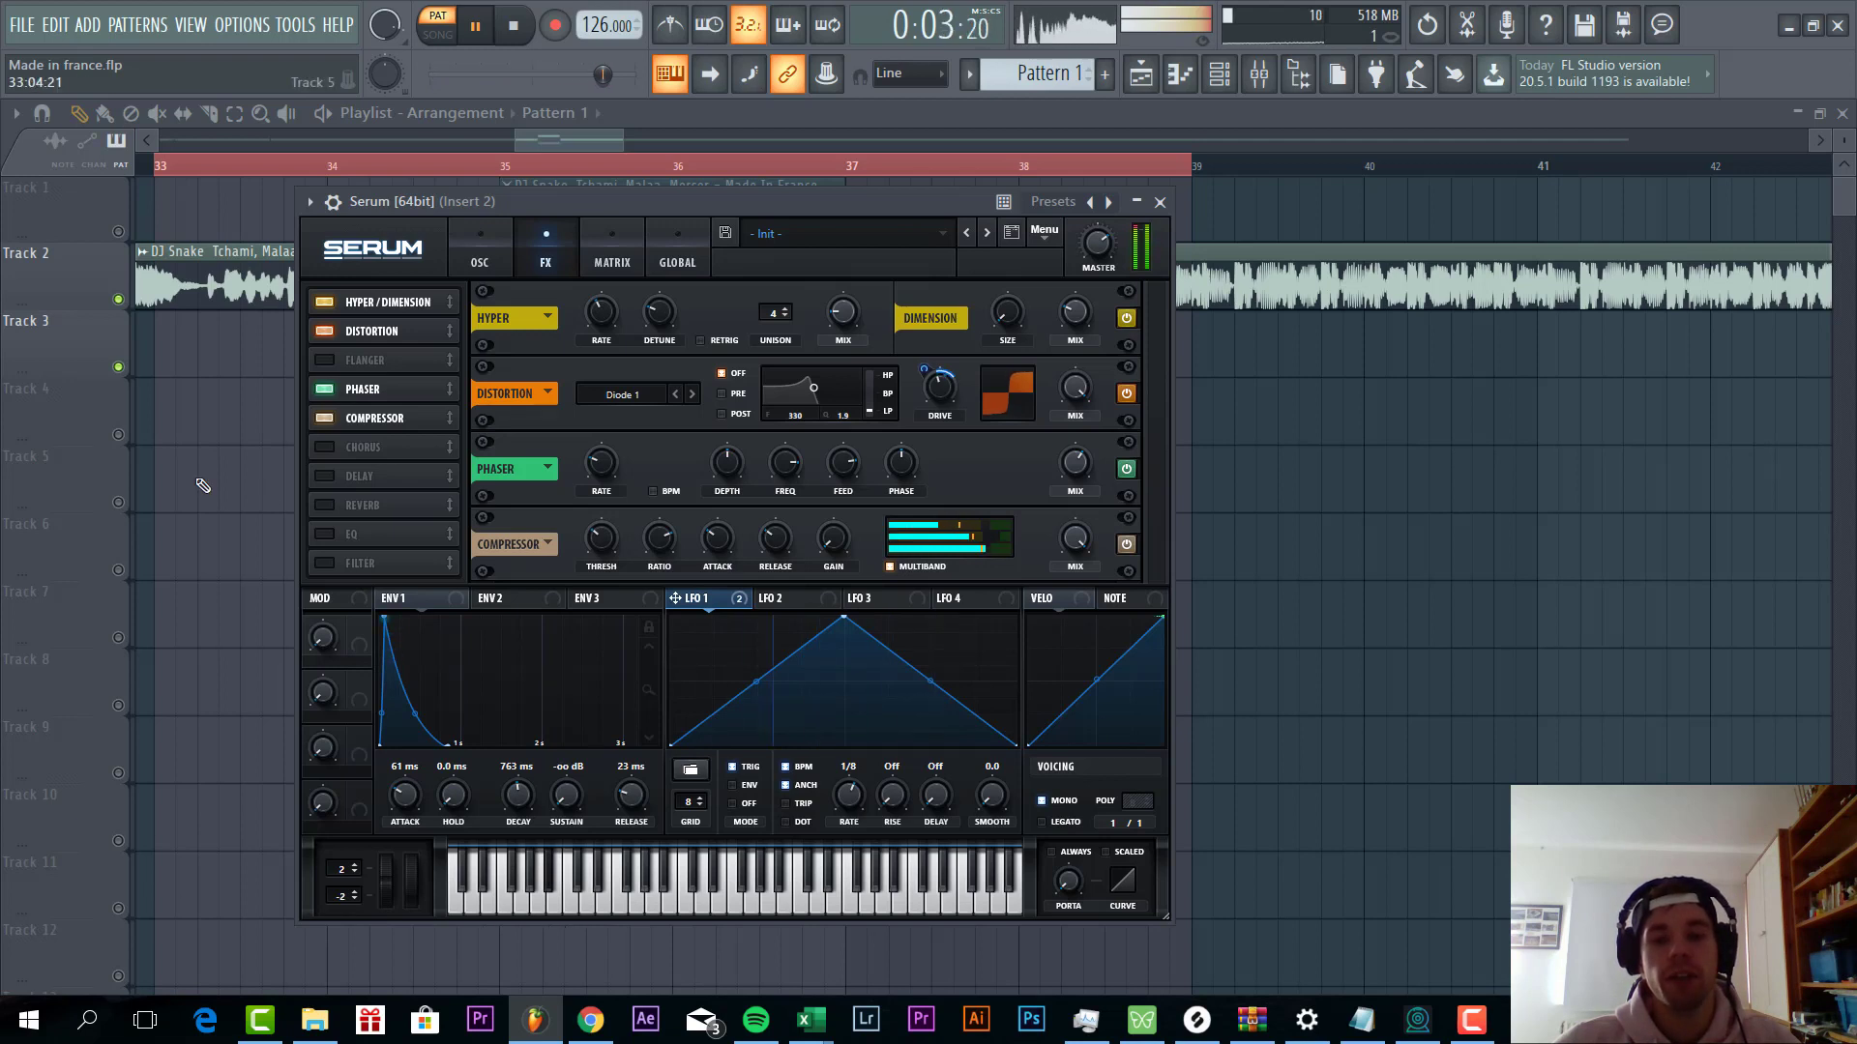
Enable the Chorus at 43% mix and switch on the Filter right after it
{"action": "left_click", "coordinate": [326, 448]}
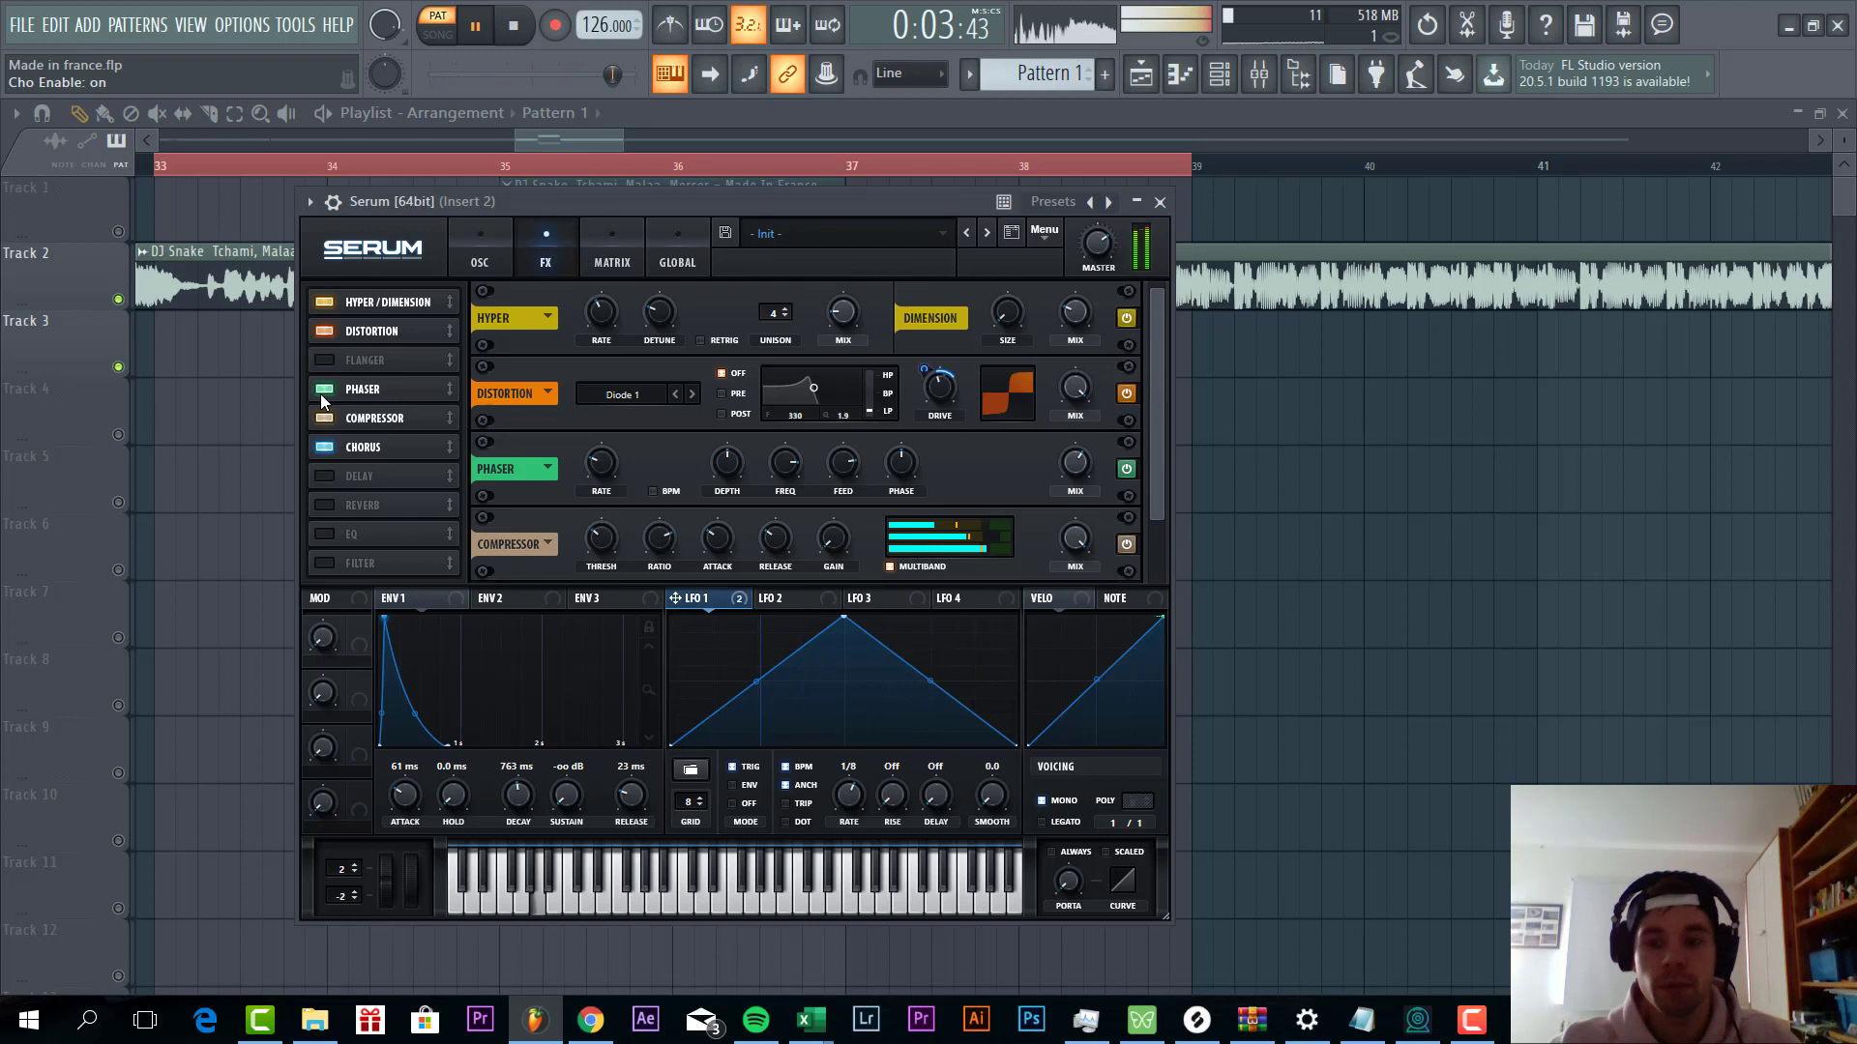
{"action": "scroll", "coordinate": [530, 439], "scroll_direction": "down", "scroll_amount": 1}
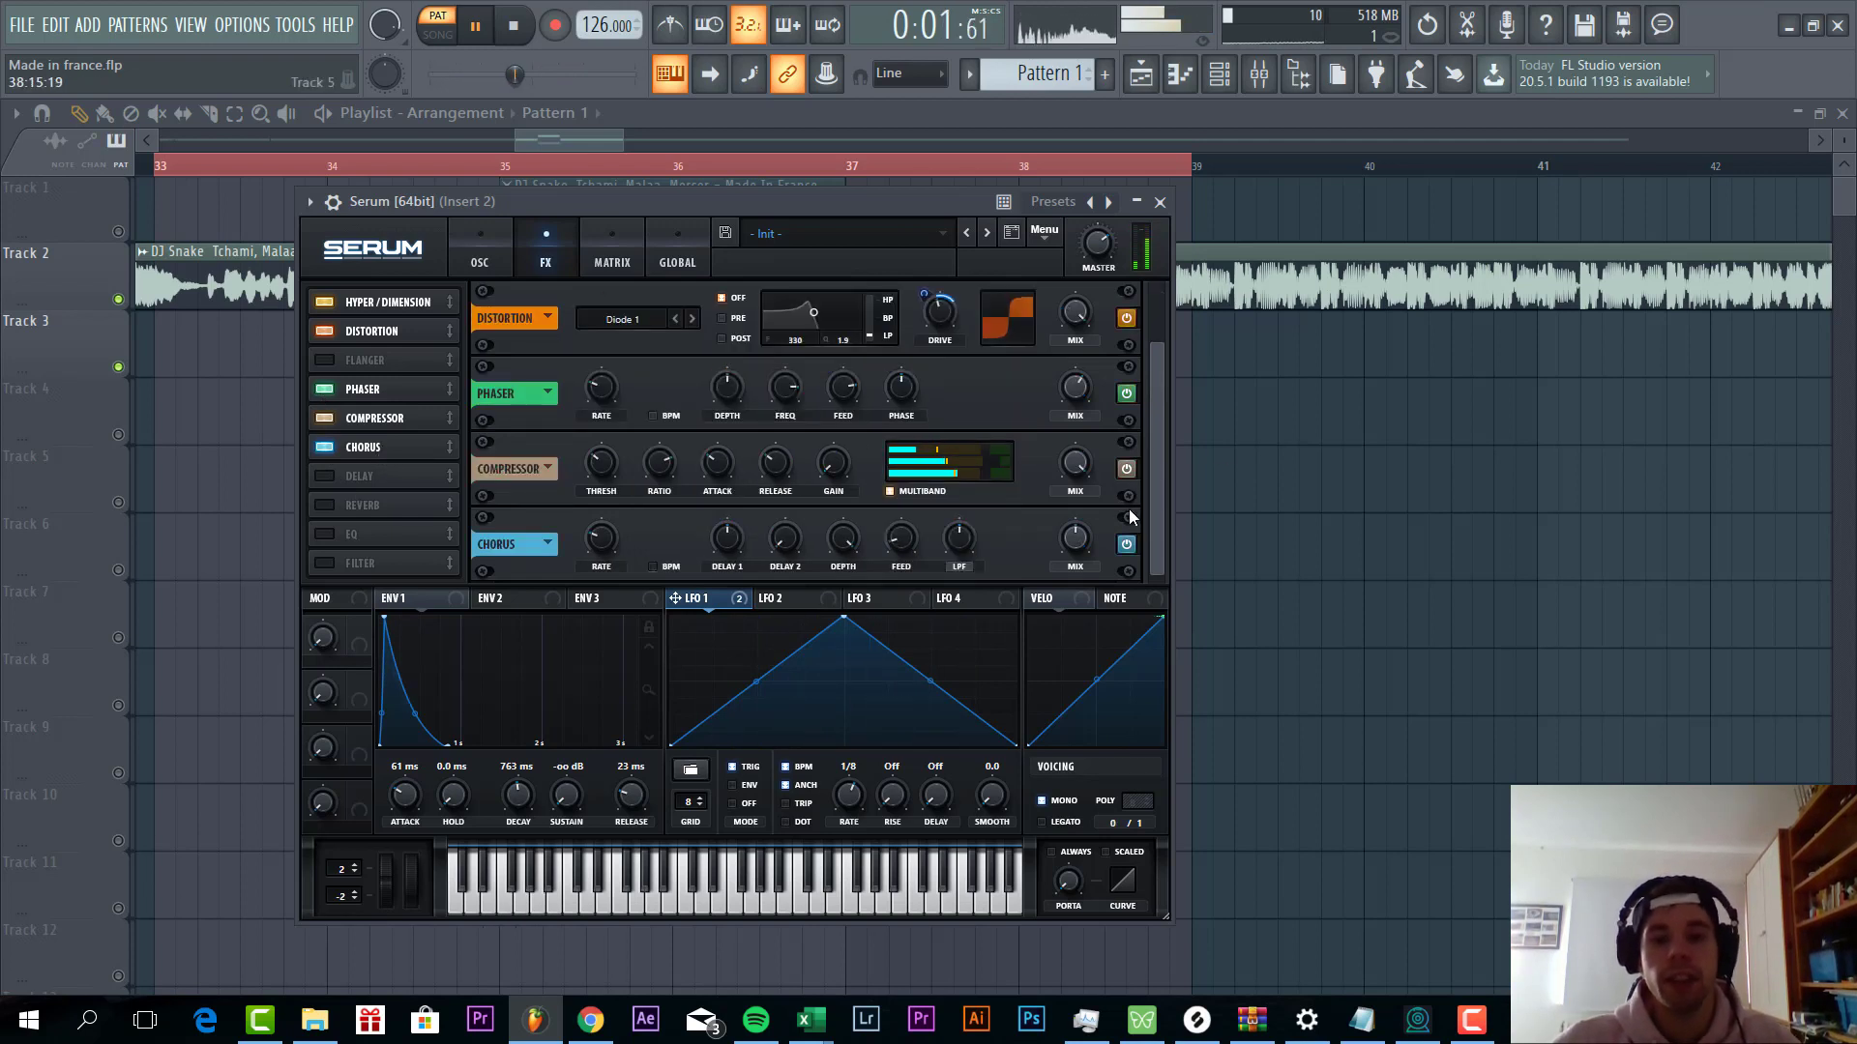
{"action": "mouse_move", "coordinate": [1062, 553]}
{"action": "mouse_move", "coordinate": [1063, 554]}
{"action": "left_mouse_down"}
{"action": "mouse_move", "coordinate": [1050, 577]}
{"action": "mouse_move", "coordinate": [1057, 556]}
{"action": "left_mouse_up"}
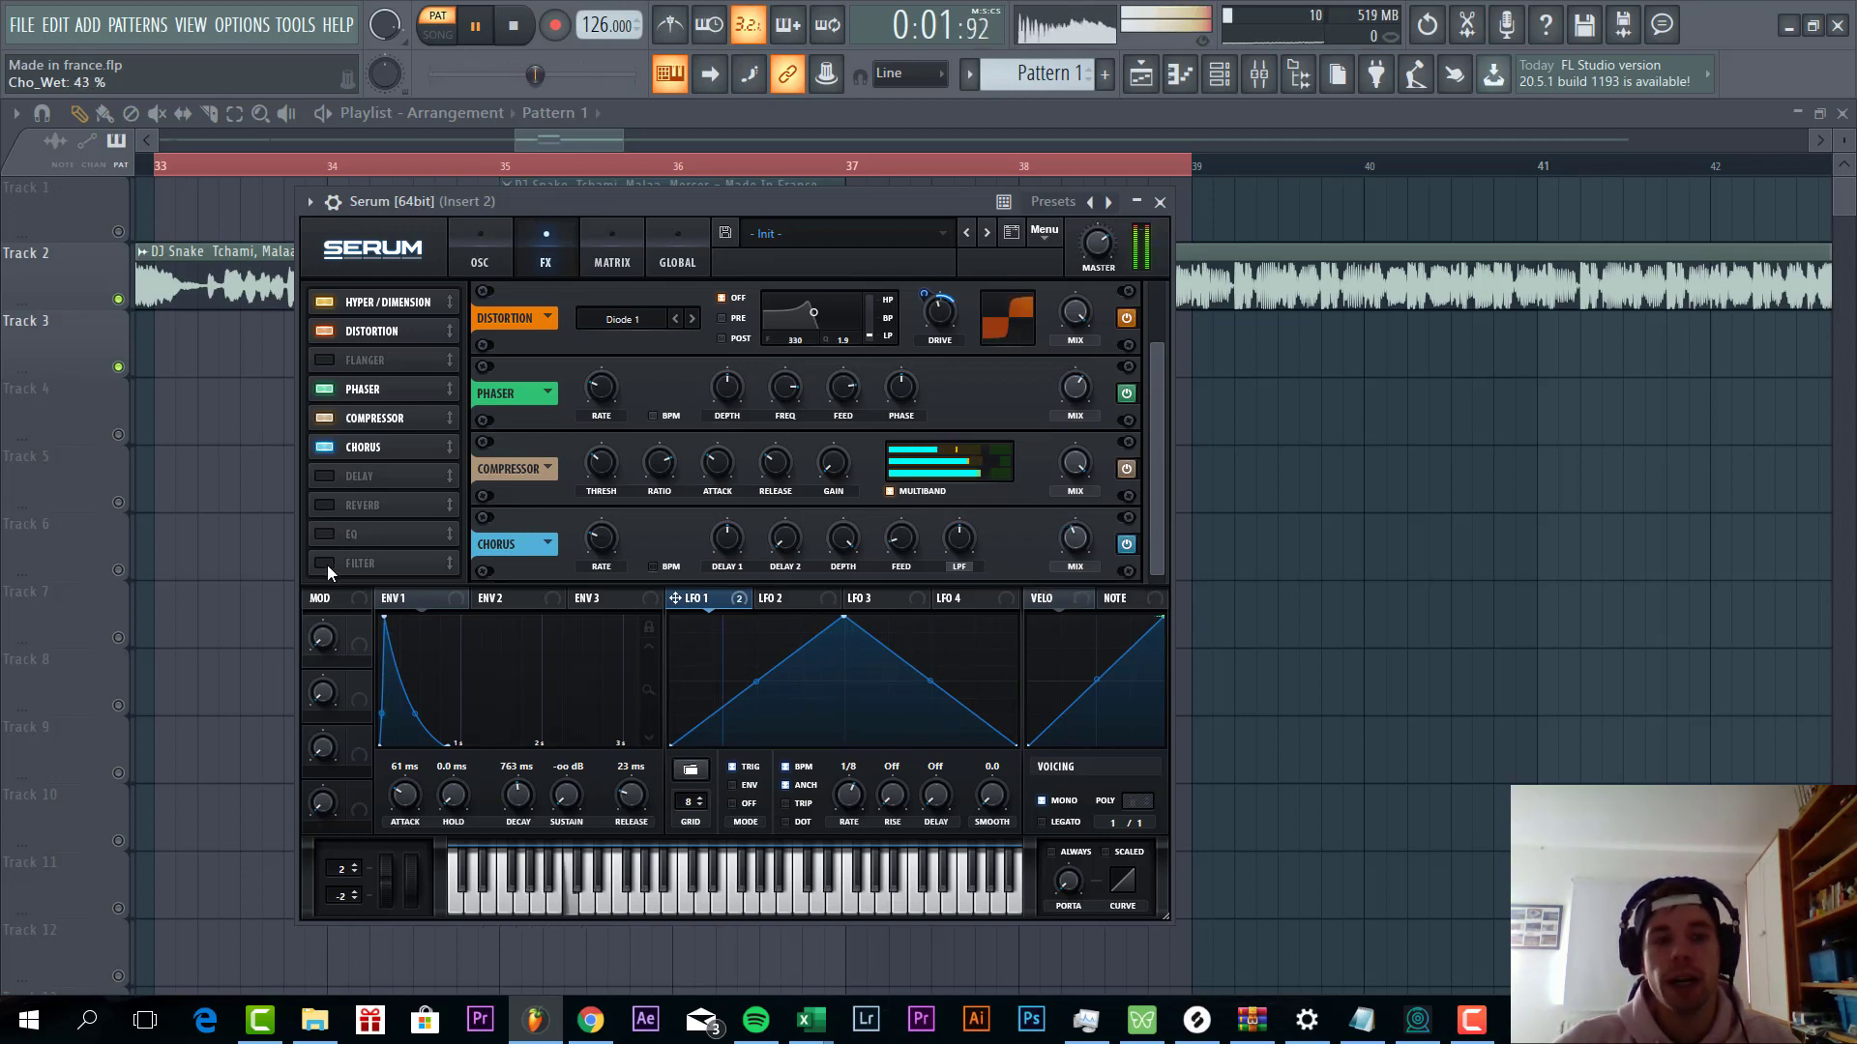
{"action": "left_click", "coordinate": [359, 563]}
{"action": "left_click_drag", "start_coordinate": [377, 563], "coordinate": [377, 472]}
Route a curved LFO 2 to the filter cutoff at full depth
{"action": "left_click", "coordinate": [788, 600]}
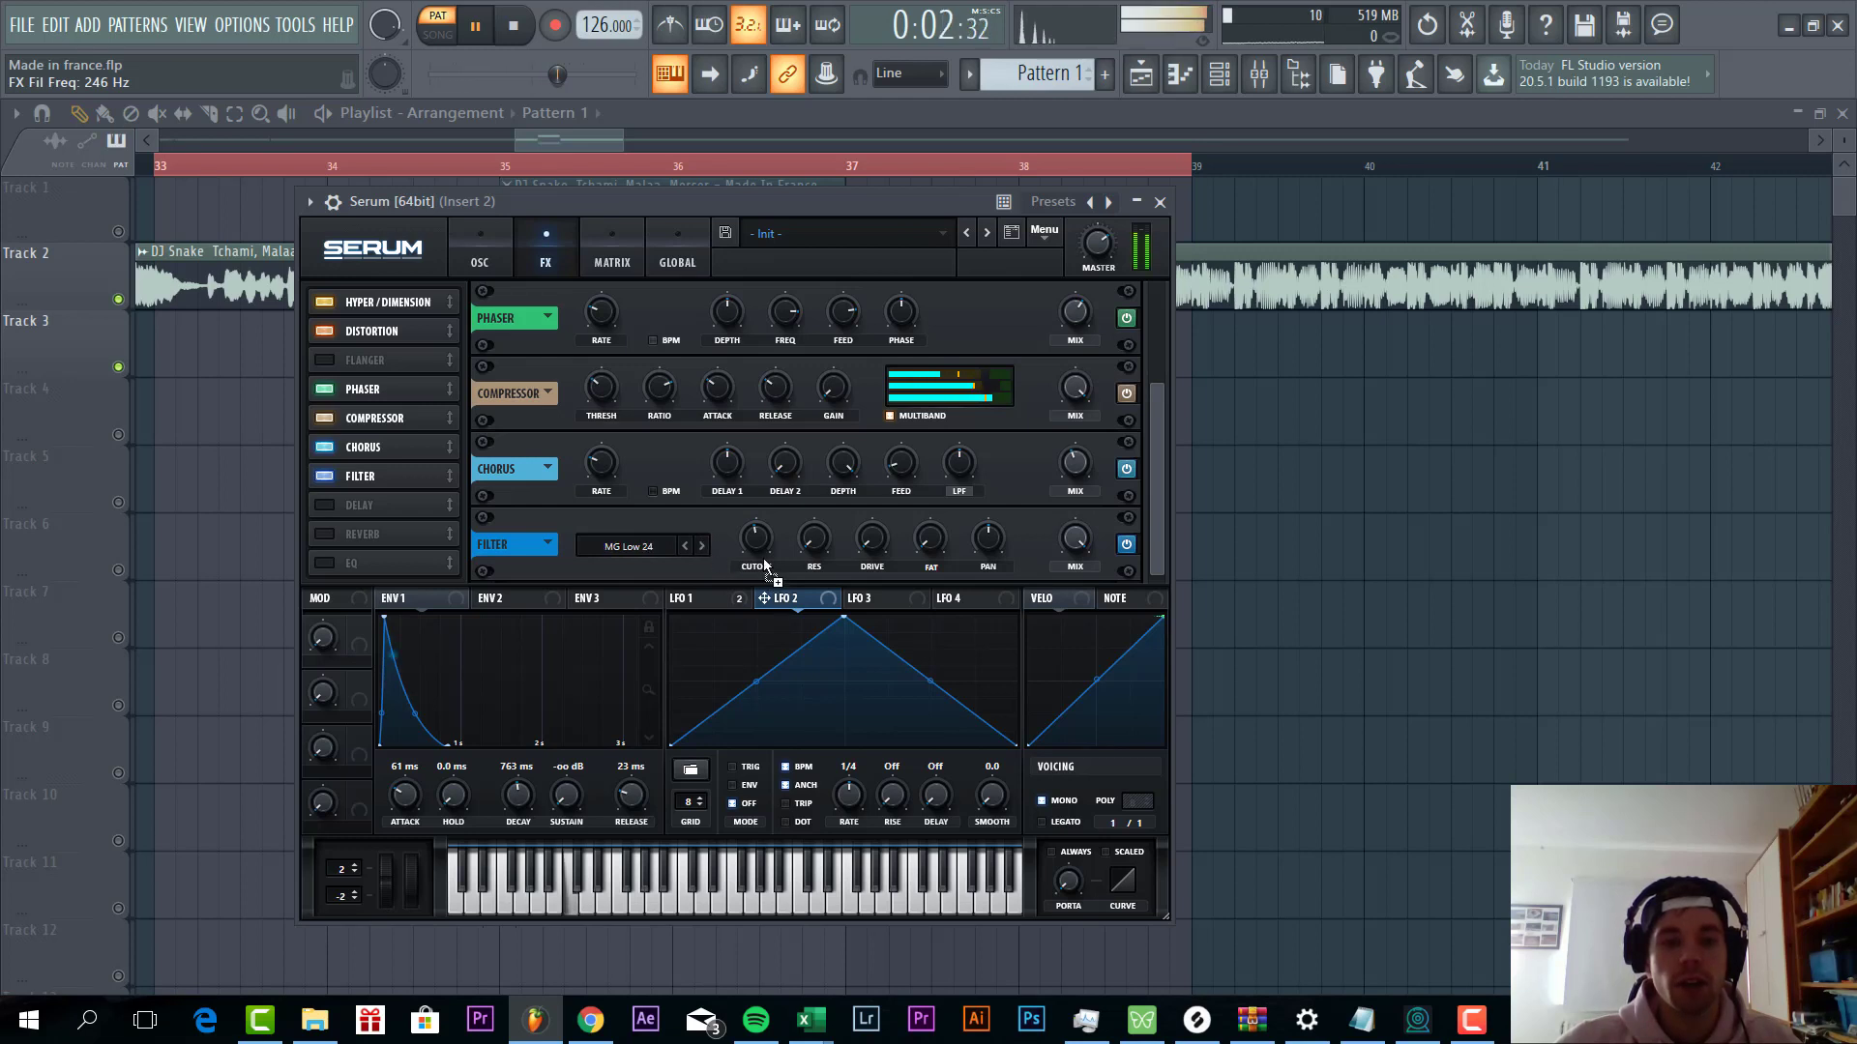
{"action": "left_click_drag", "start_coordinate": [763, 559], "coordinate": [757, 540]}
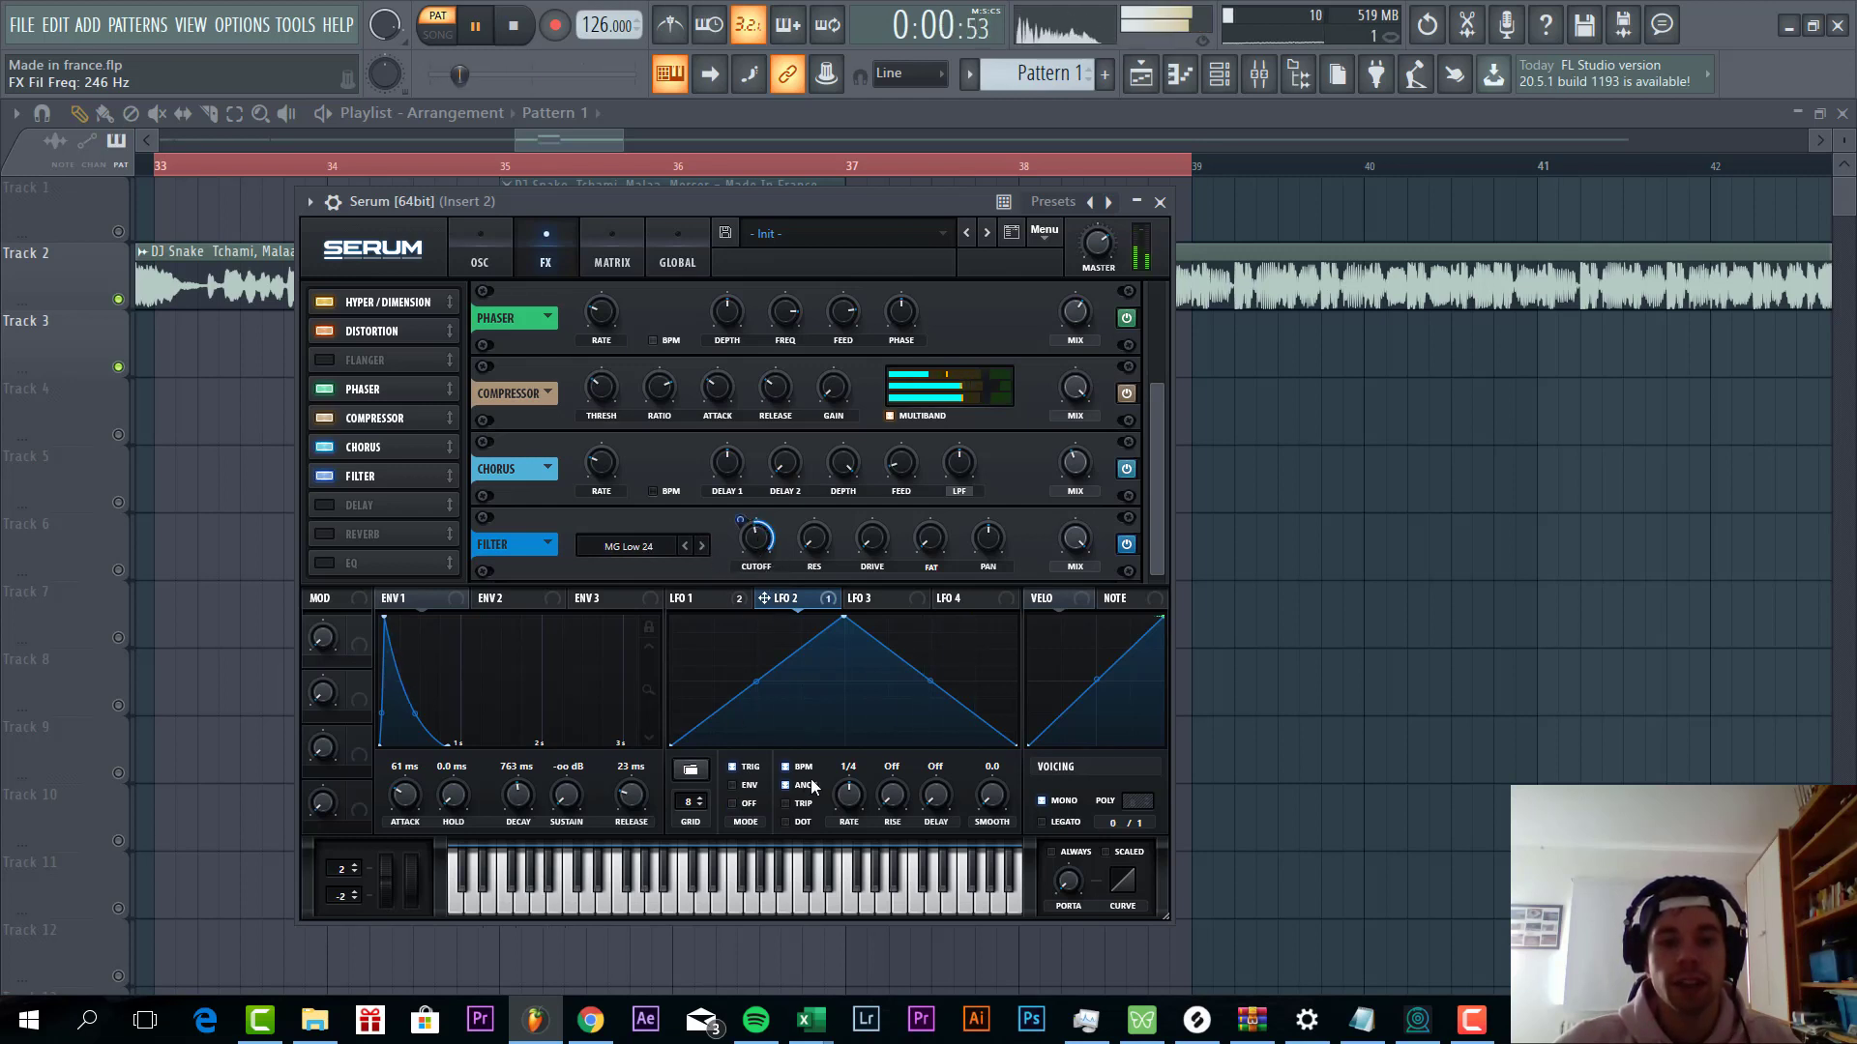
{"action": "left_click_drag", "start_coordinate": [756, 681], "coordinate": [756, 670]}
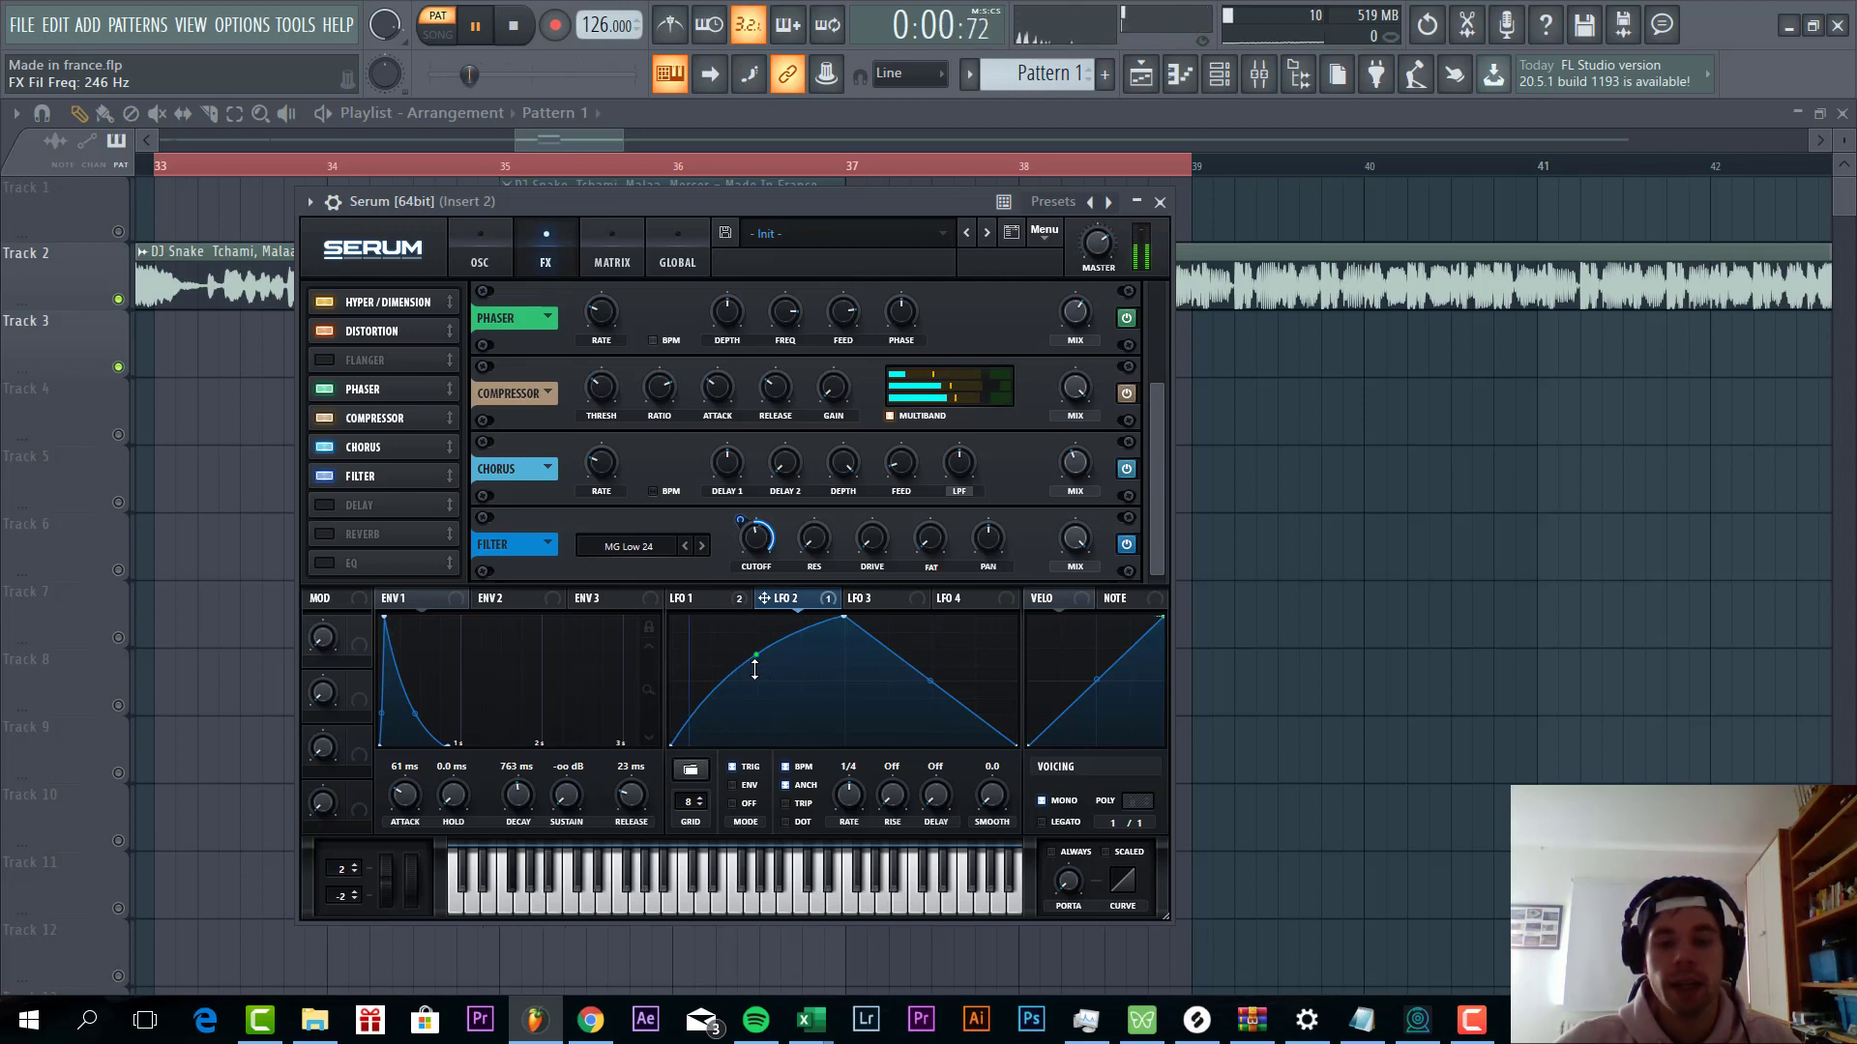
{"action": "left_click_drag", "start_coordinate": [746, 555], "coordinate": [746, 513]}
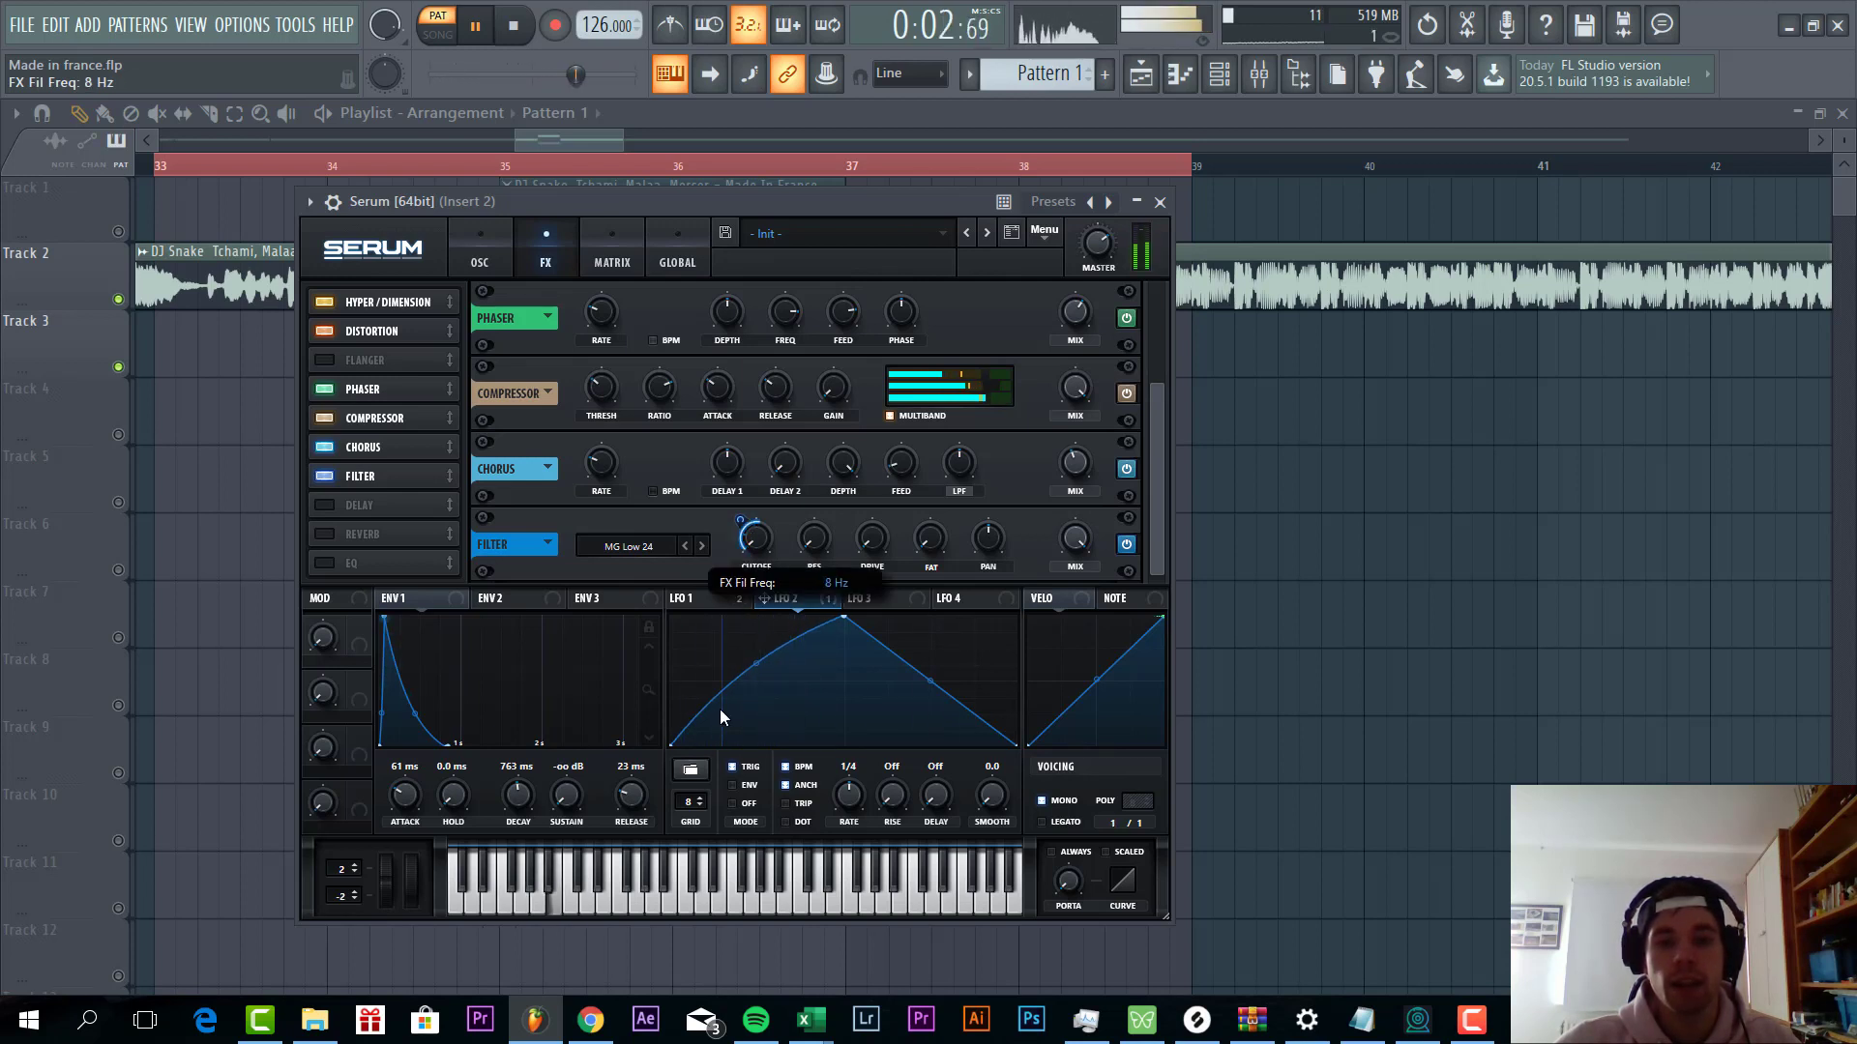
Set filter resonance to 22% and drive to 31%, and enable the EQ
{"action": "right_click", "coordinate": [725, 605]}
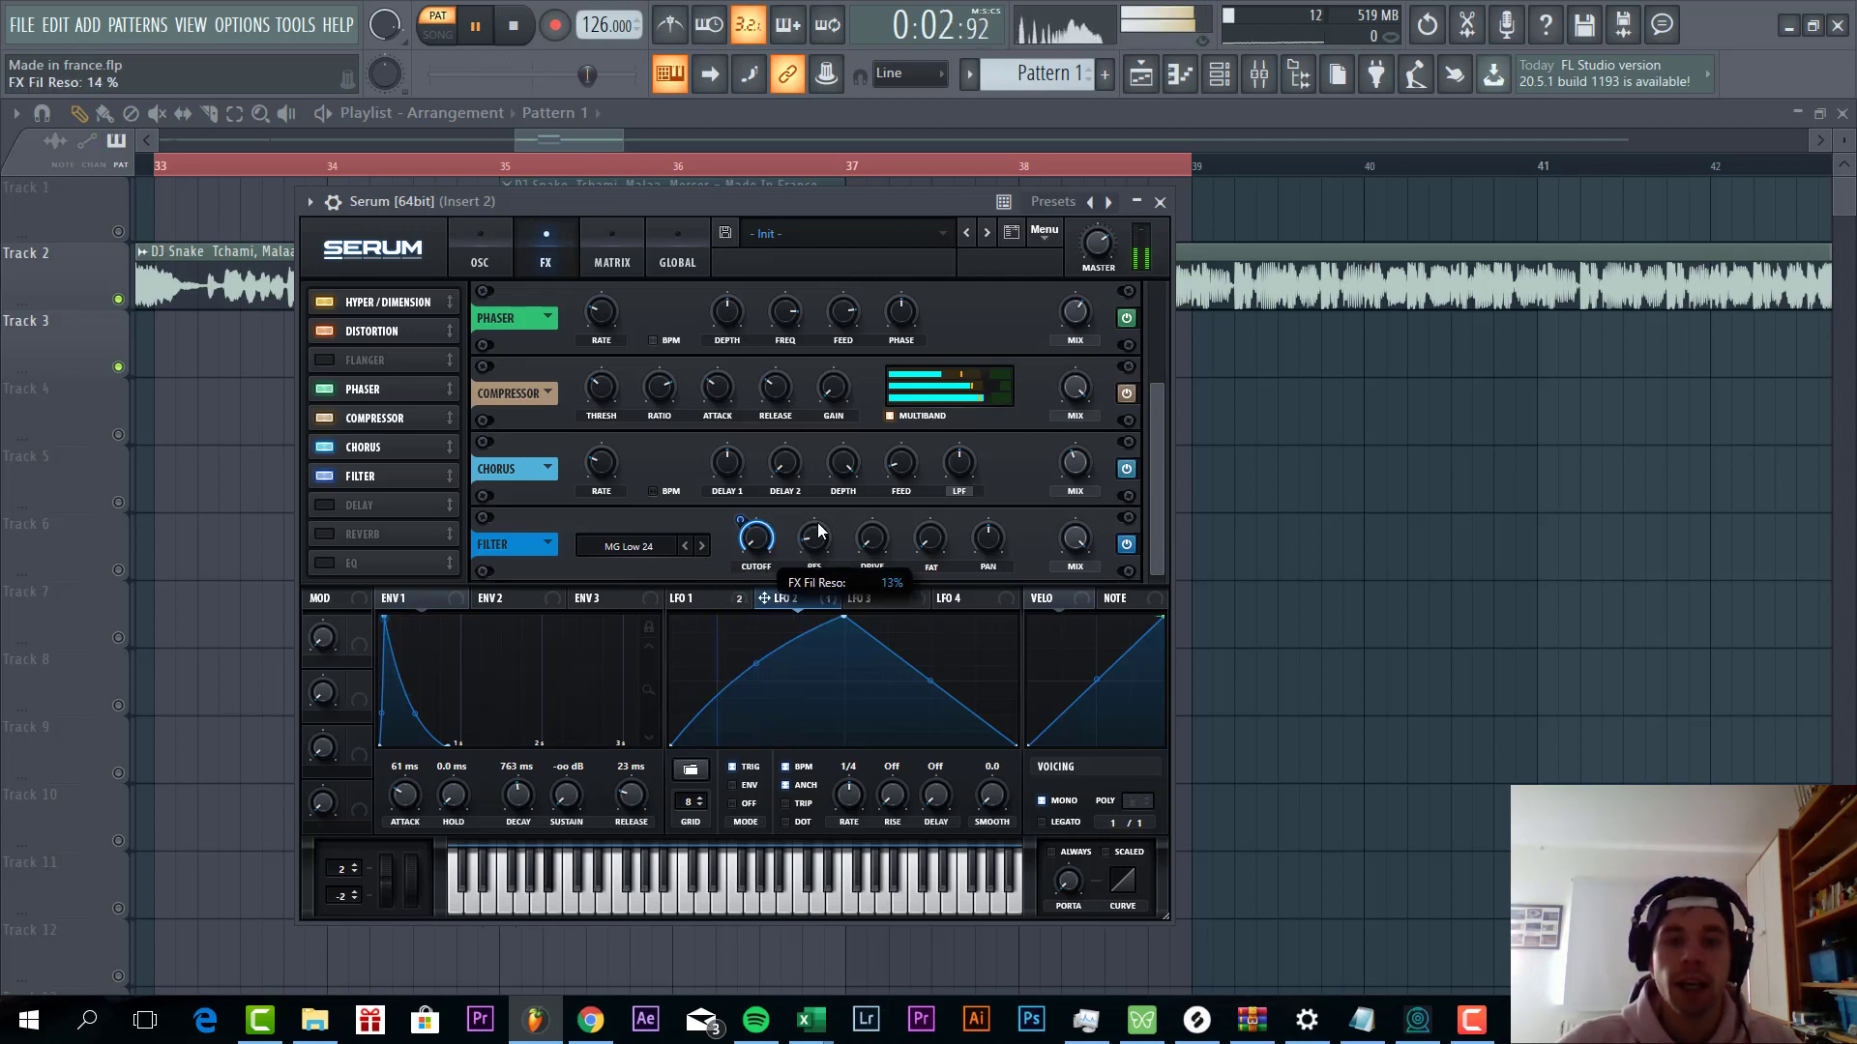
{"action": "scroll", "coordinate": [820, 518], "scroll_direction": "up", "scroll_amount": 1}
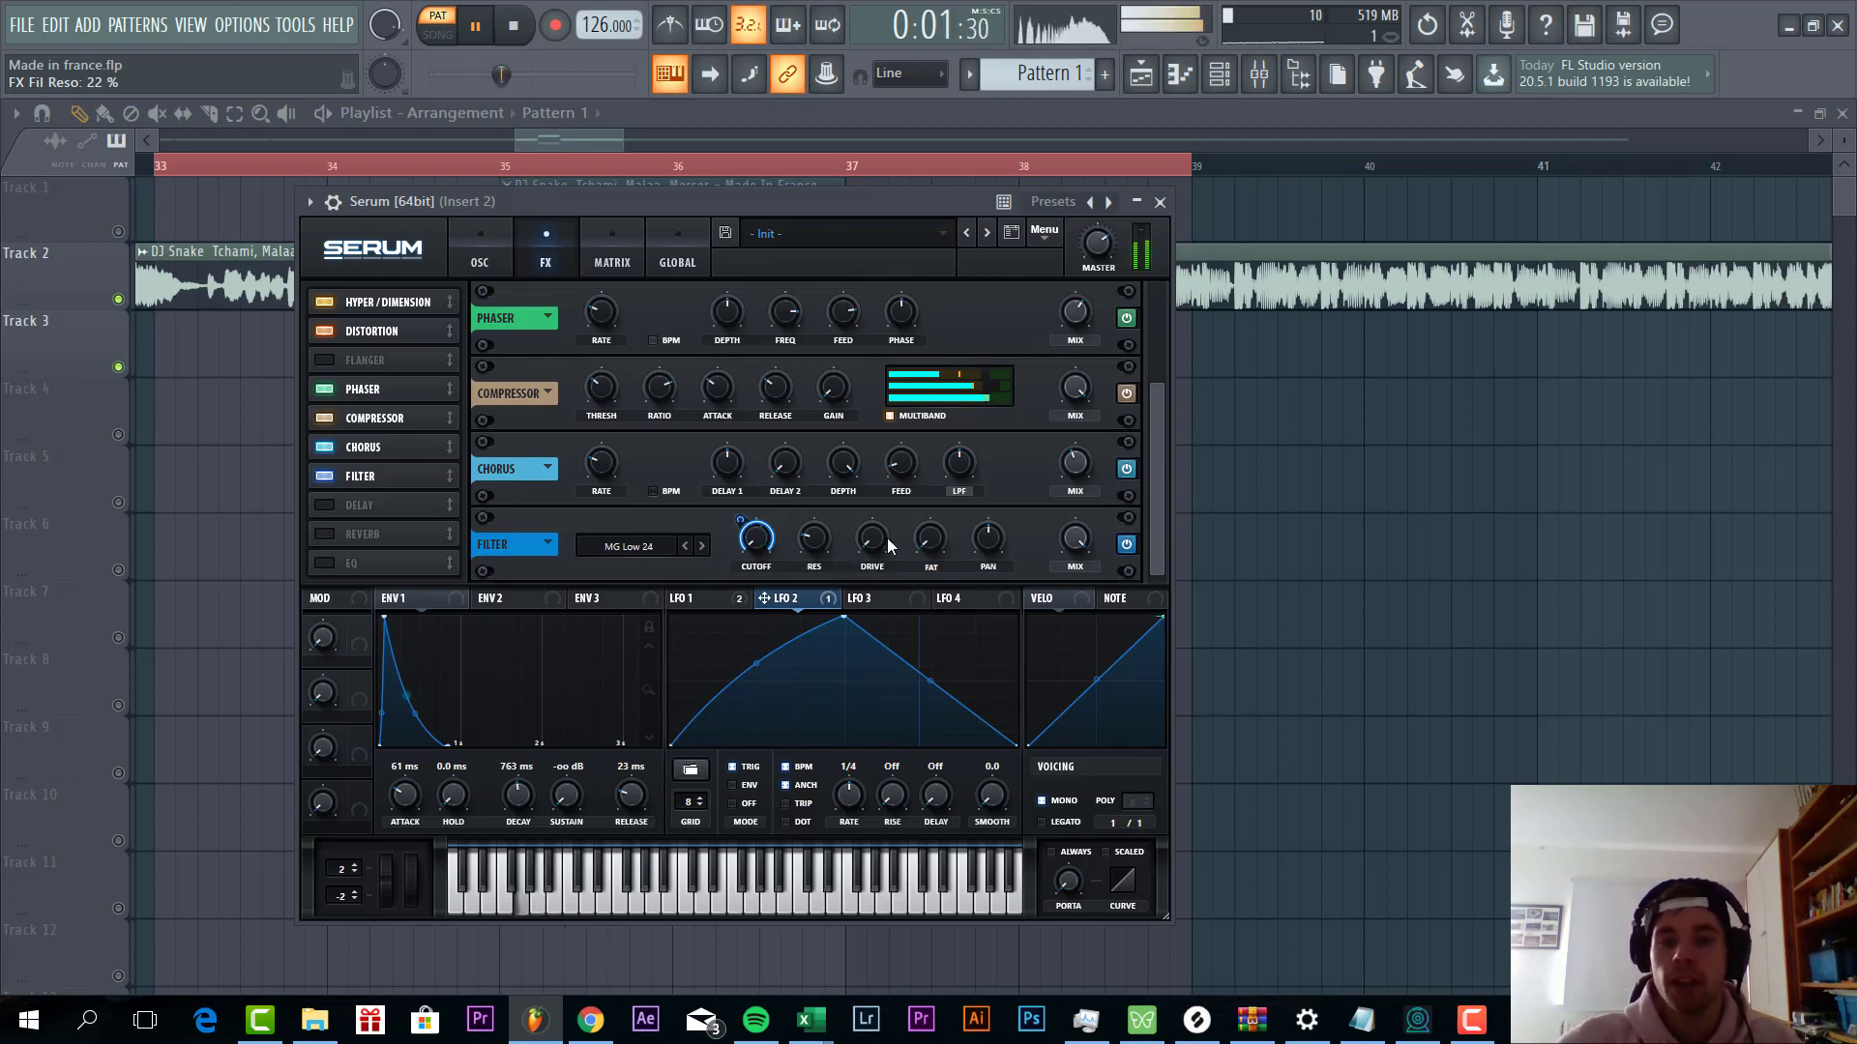
{"action": "left_click_drag", "start_coordinate": [884, 534], "coordinate": [897, 478]}
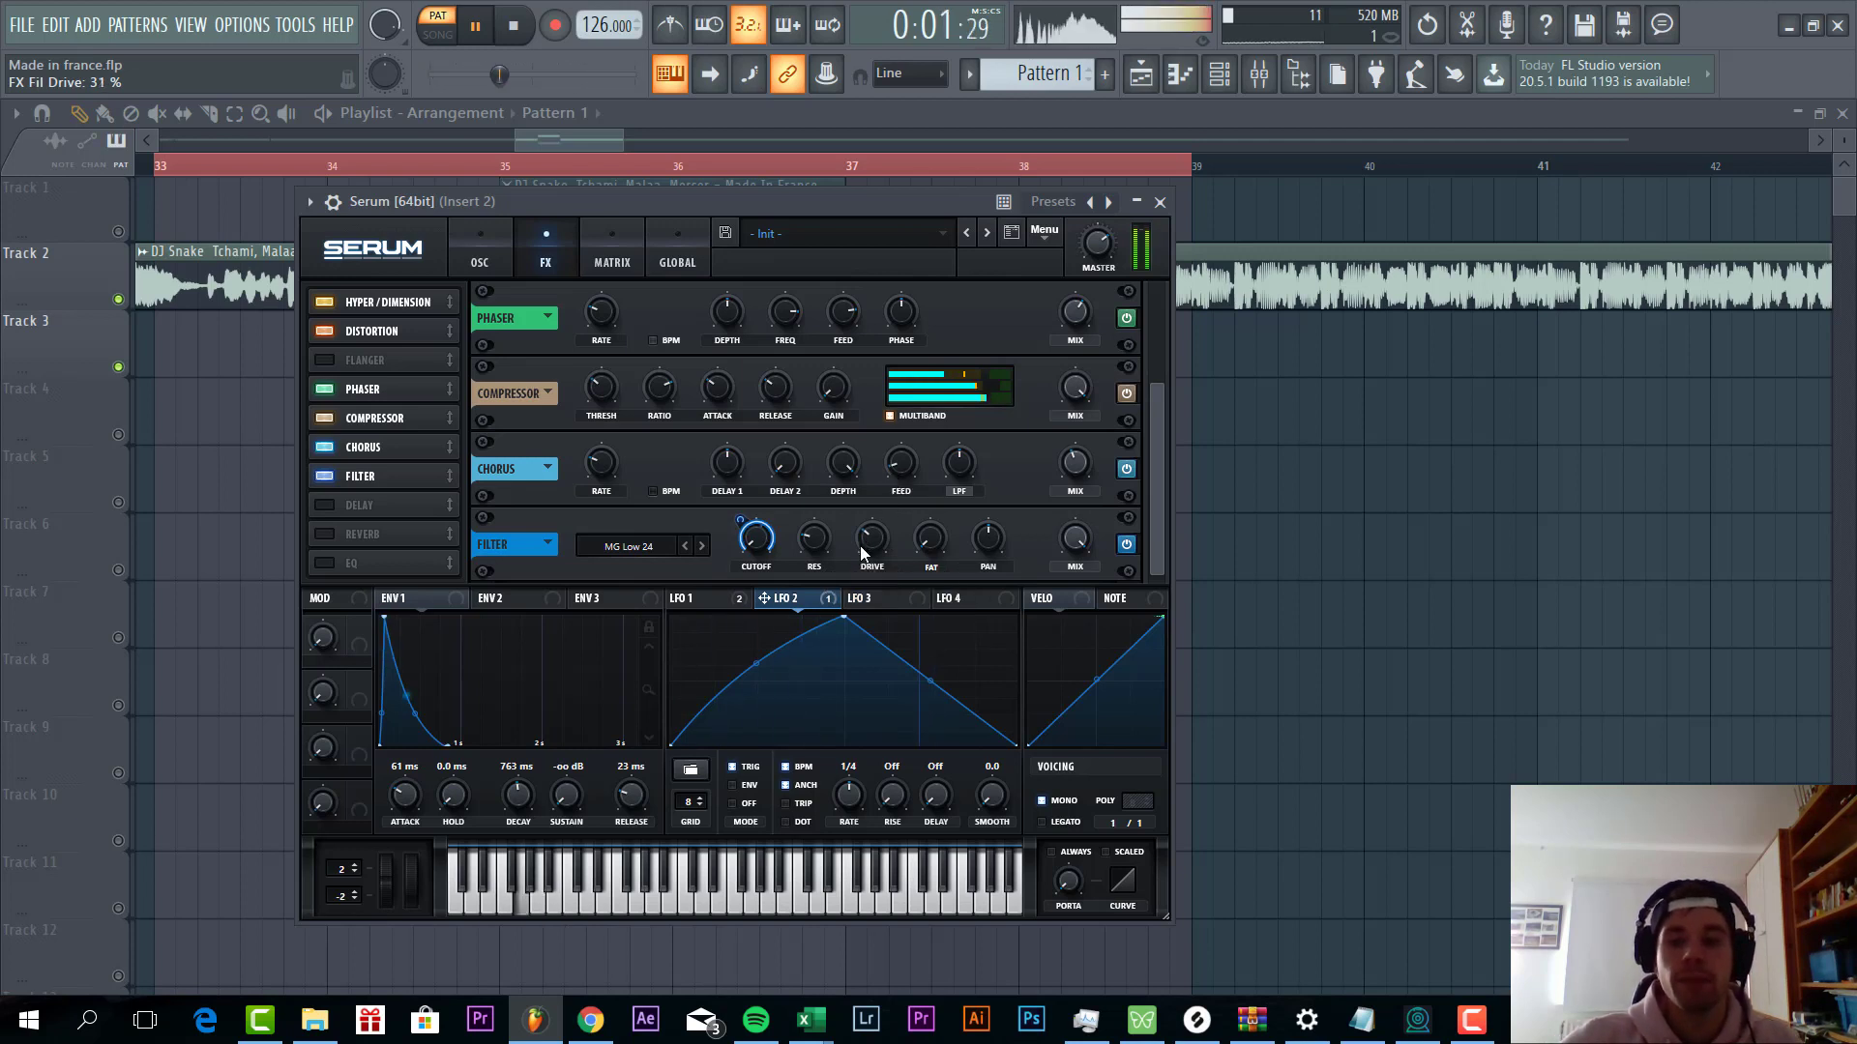
{"action": "left_click", "coordinate": [340, 564]}
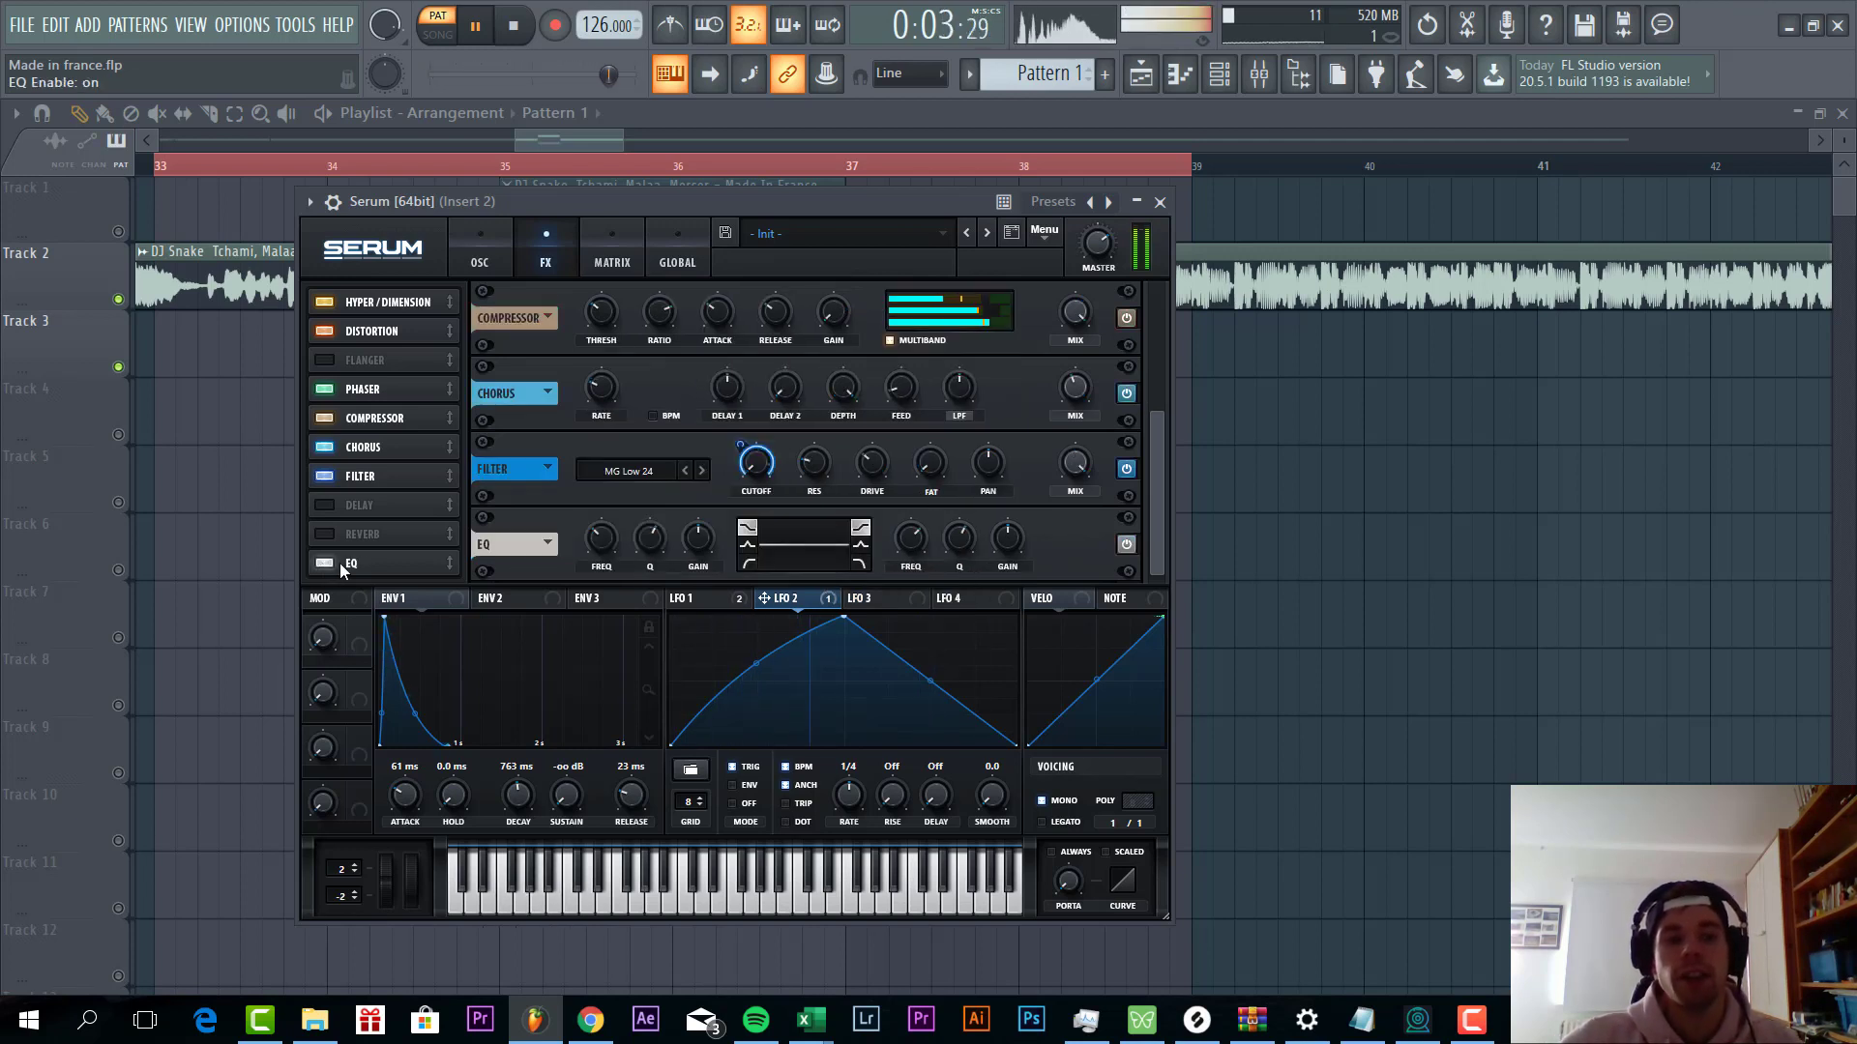
Cut the EQ high band to -3.6 dB at 882 Hz
{"action": "left_click_drag", "start_coordinate": [989, 531], "coordinate": [989, 539]}
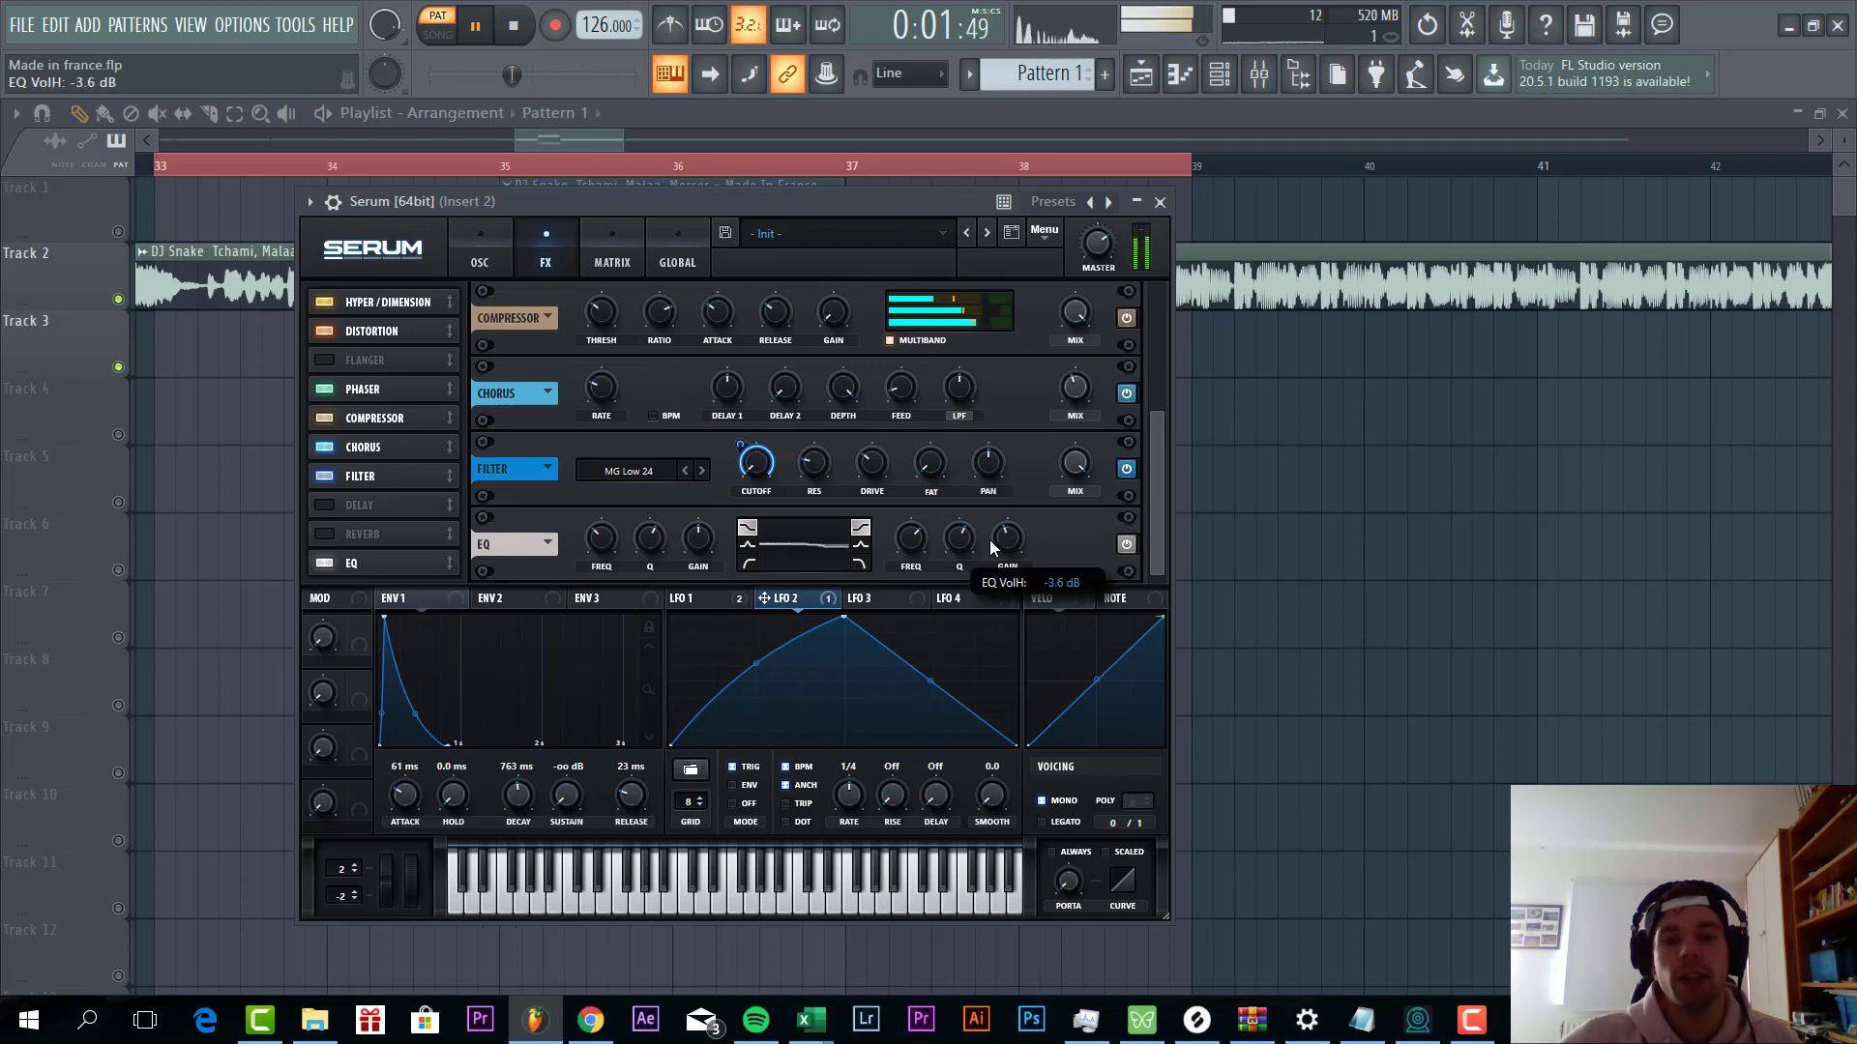
{"action": "left_click", "coordinate": [718, 600]}
{"action": "mouse_move", "coordinate": [1005, 548]}
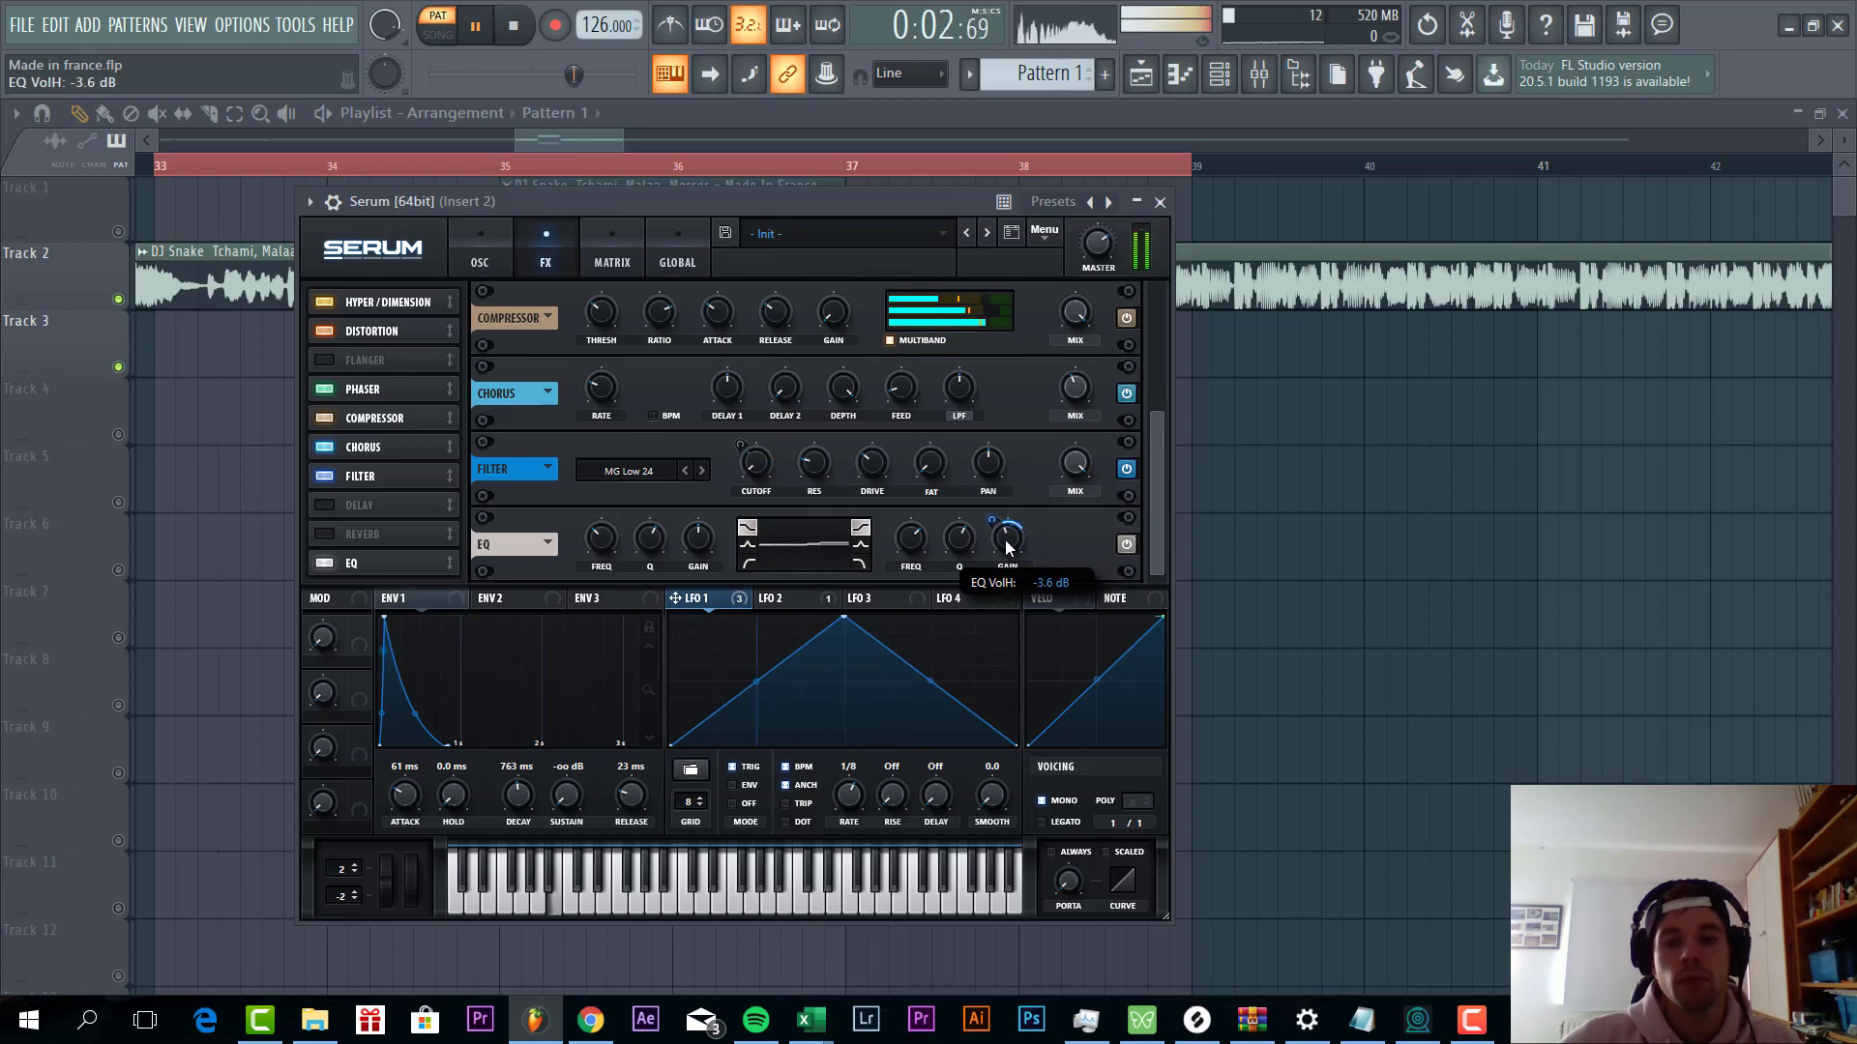
{"action": "left_click_drag", "start_coordinate": [911, 540], "coordinate": [988, 539]}
Modulate the EQ high-band gain with LFO 1 and deepen LFO 2's cutoff sweep
{"action": "left_click", "coordinate": [991, 539]}
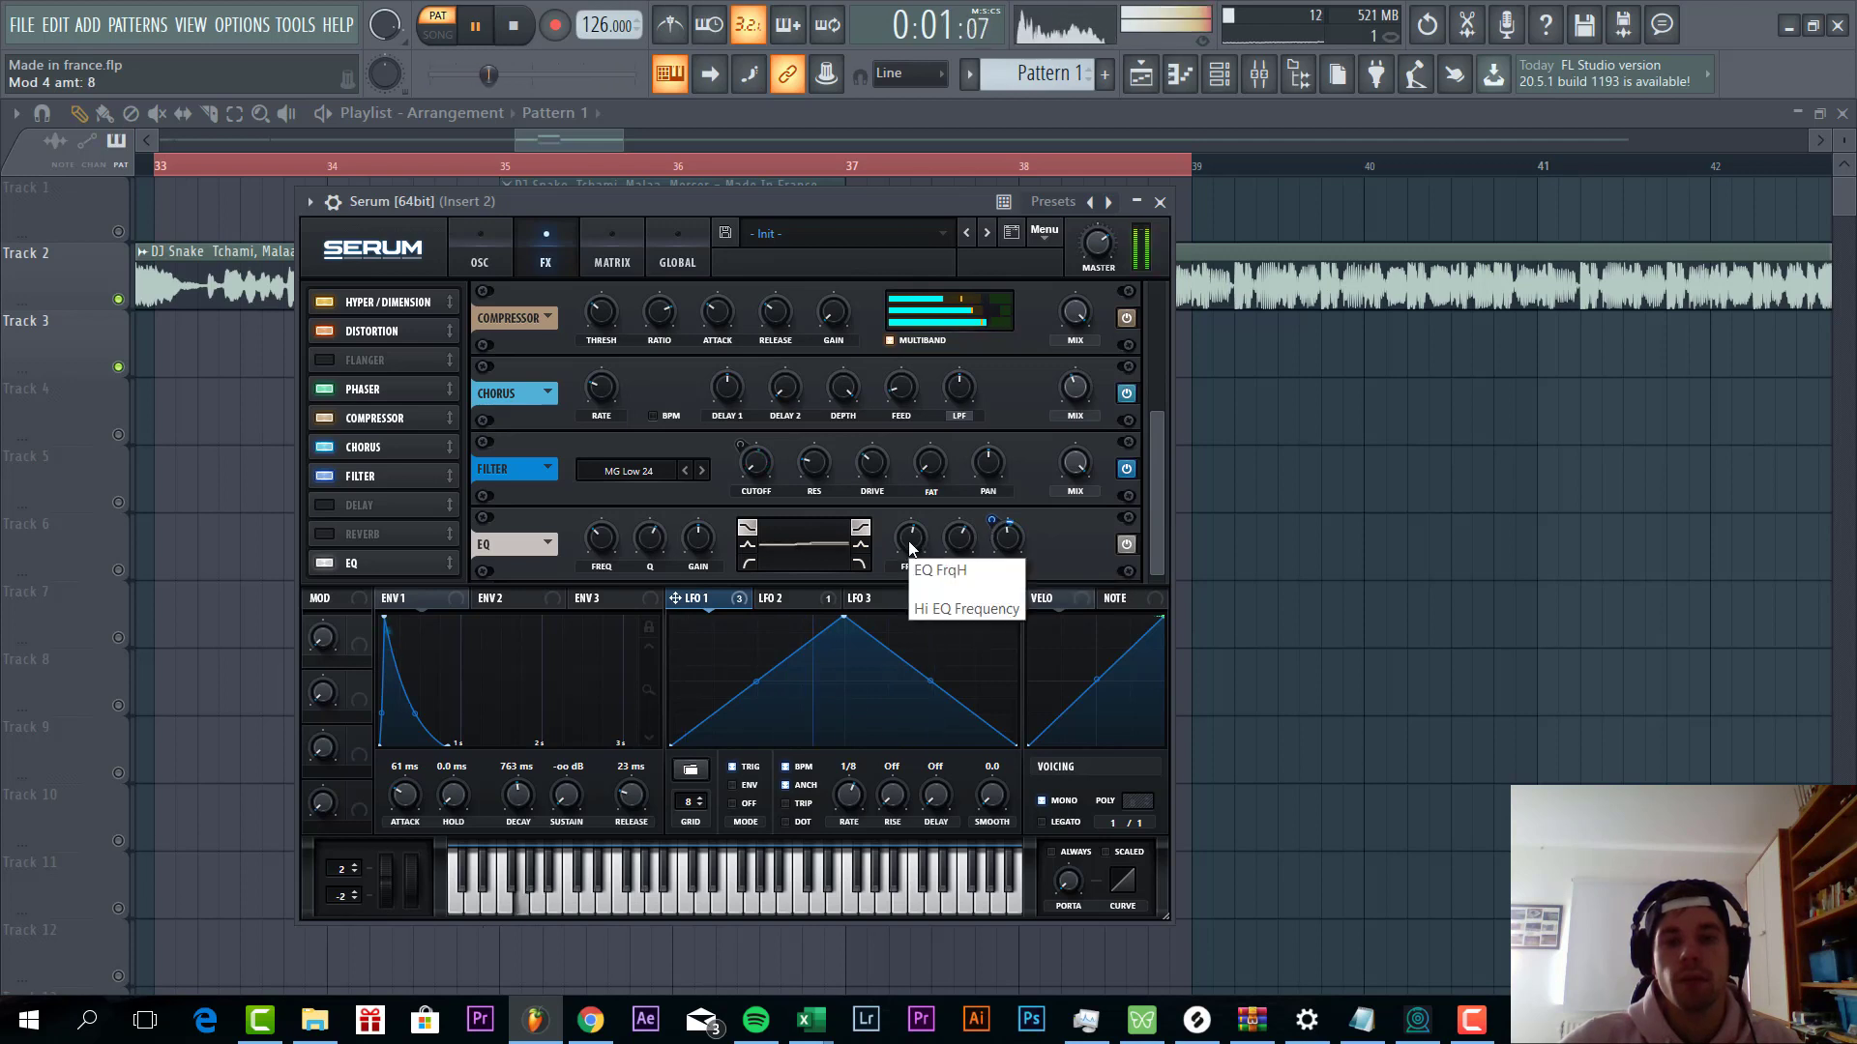
{"action": "left_click", "coordinate": [909, 541]}
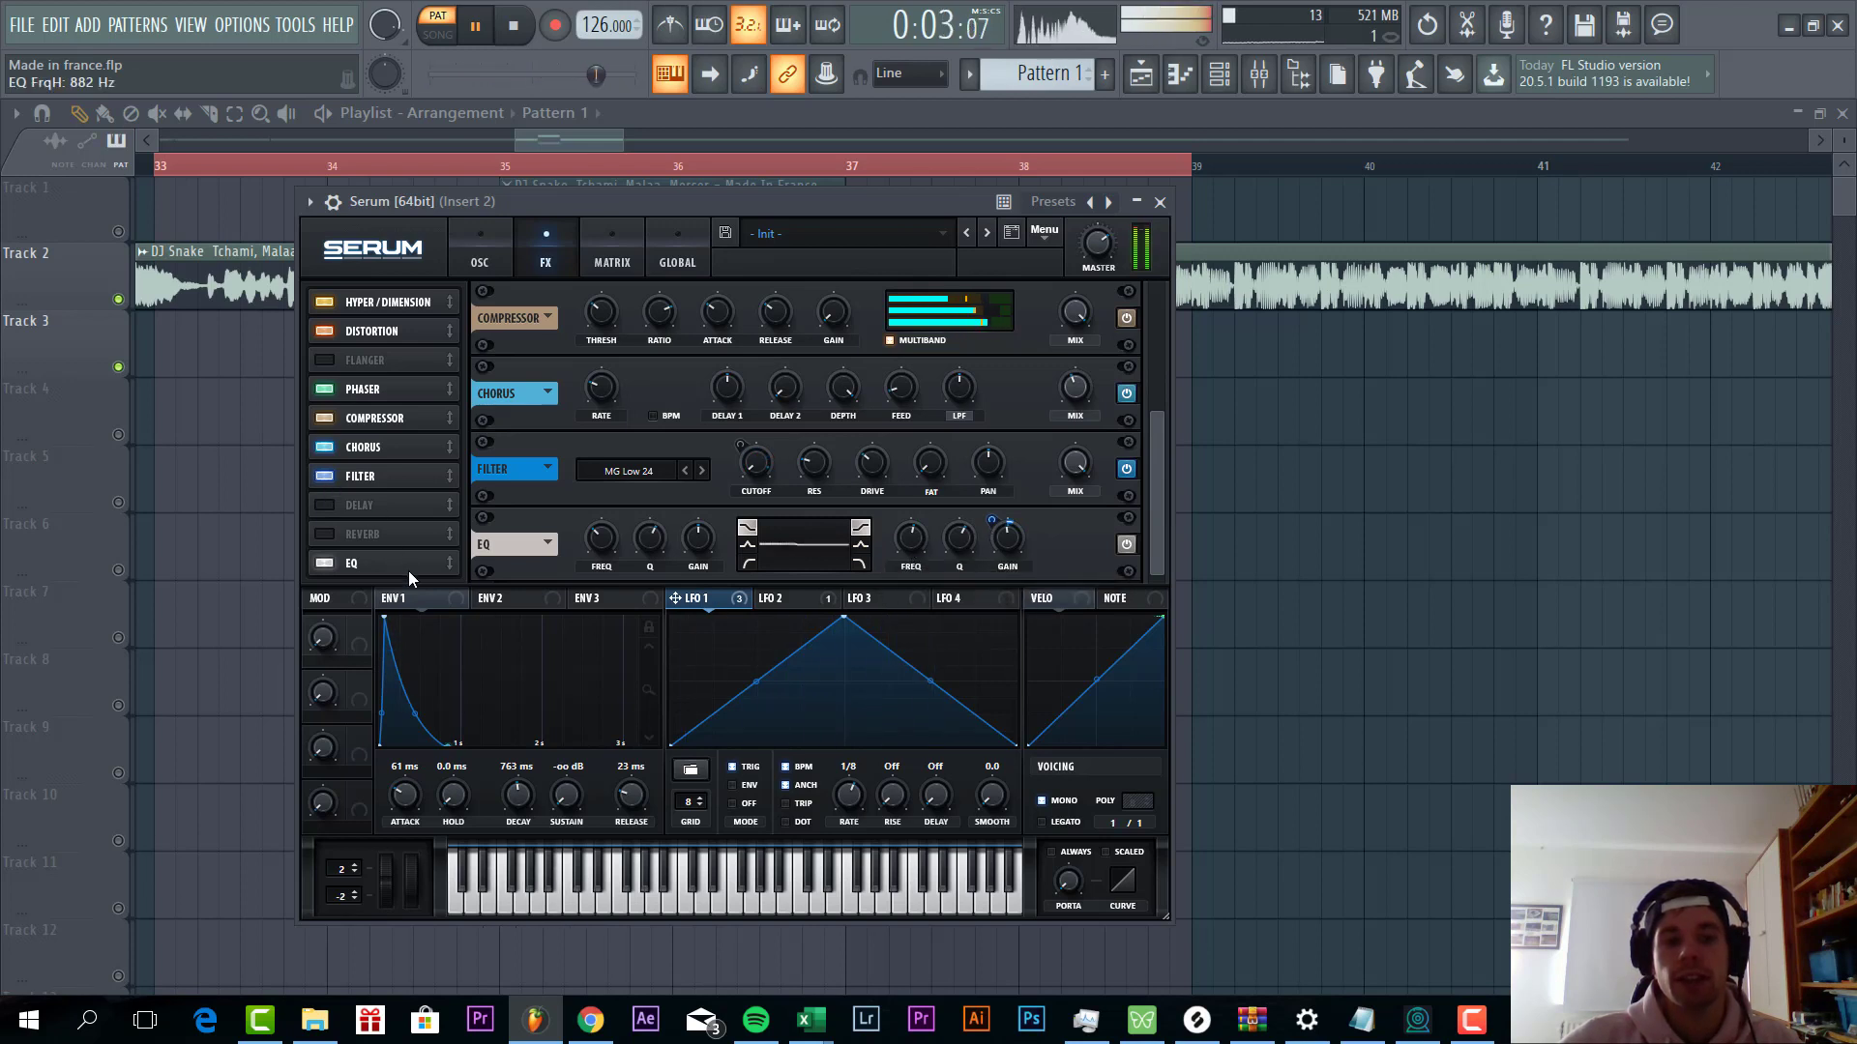
{"action": "left_click_drag", "start_coordinate": [764, 599], "coordinate": [735, 443]}
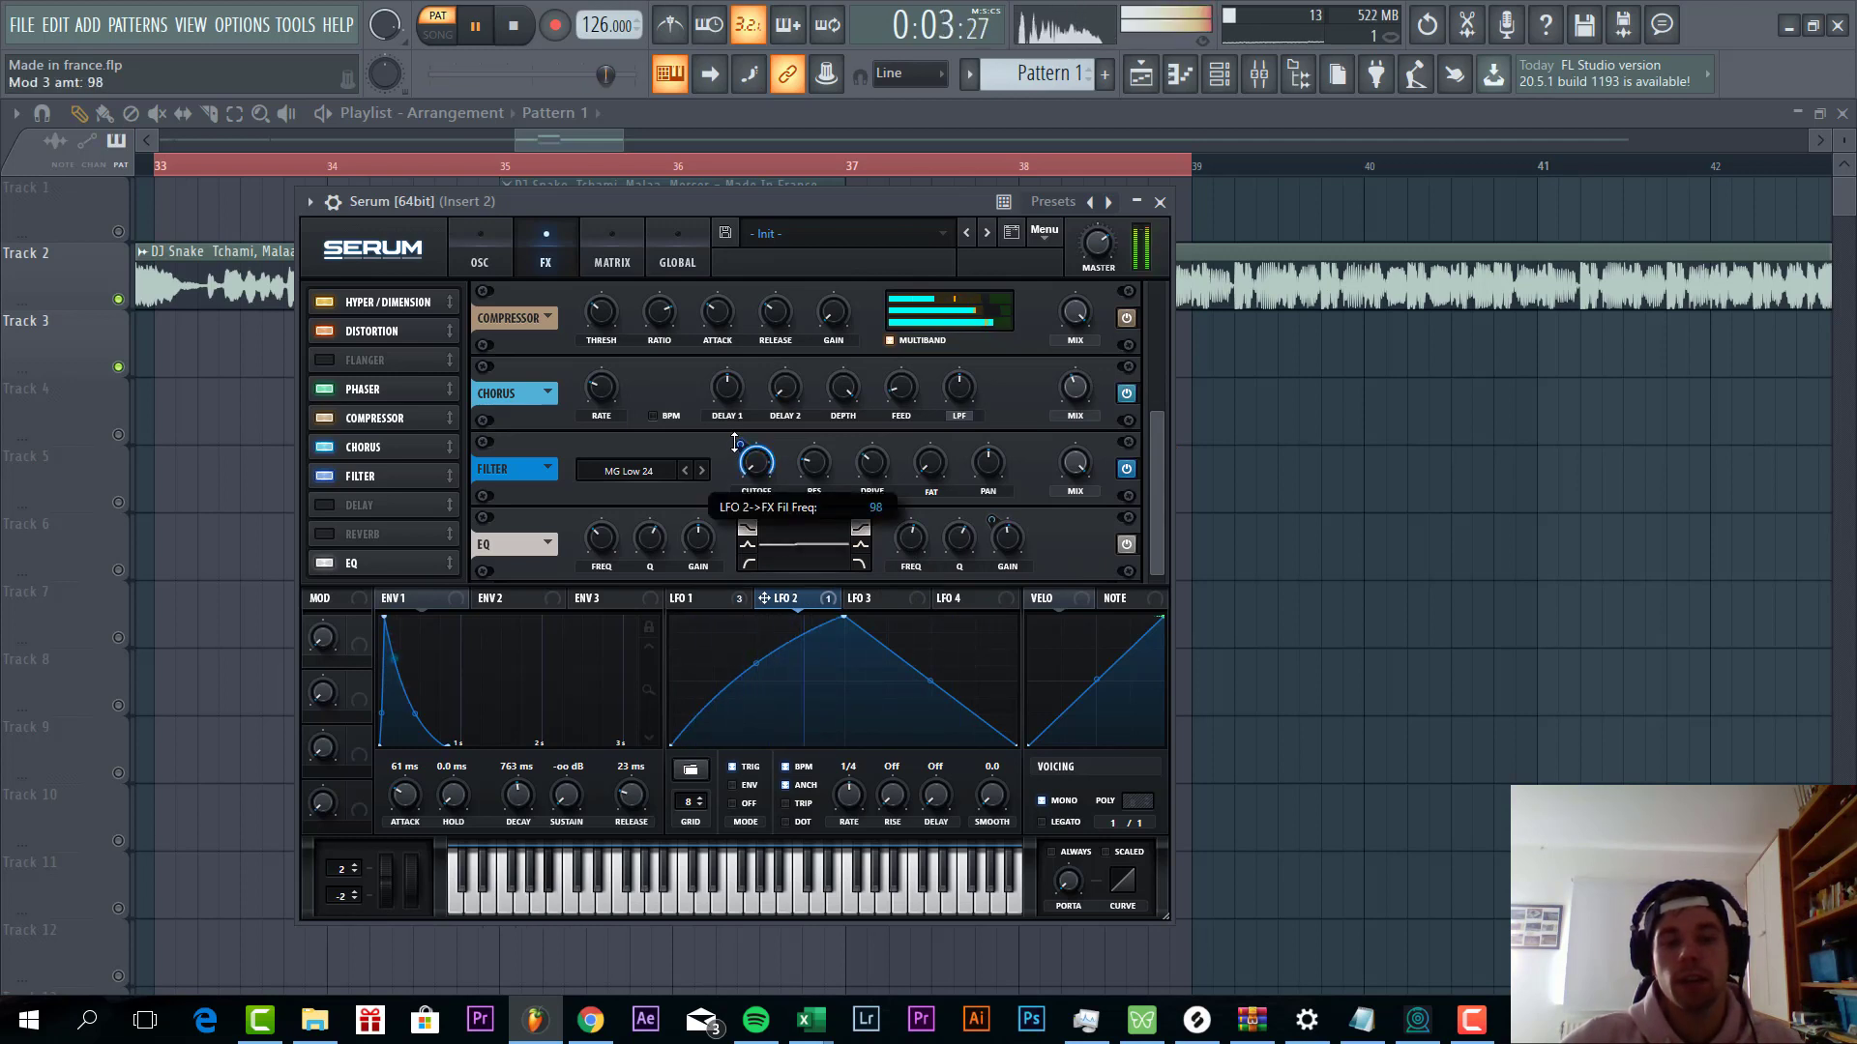
Close Serum and the channel rack, play the arrangement in SONG mode, then stop
{"action": "left_click_drag", "start_coordinate": [543, 200], "coordinate": [651, 475]}
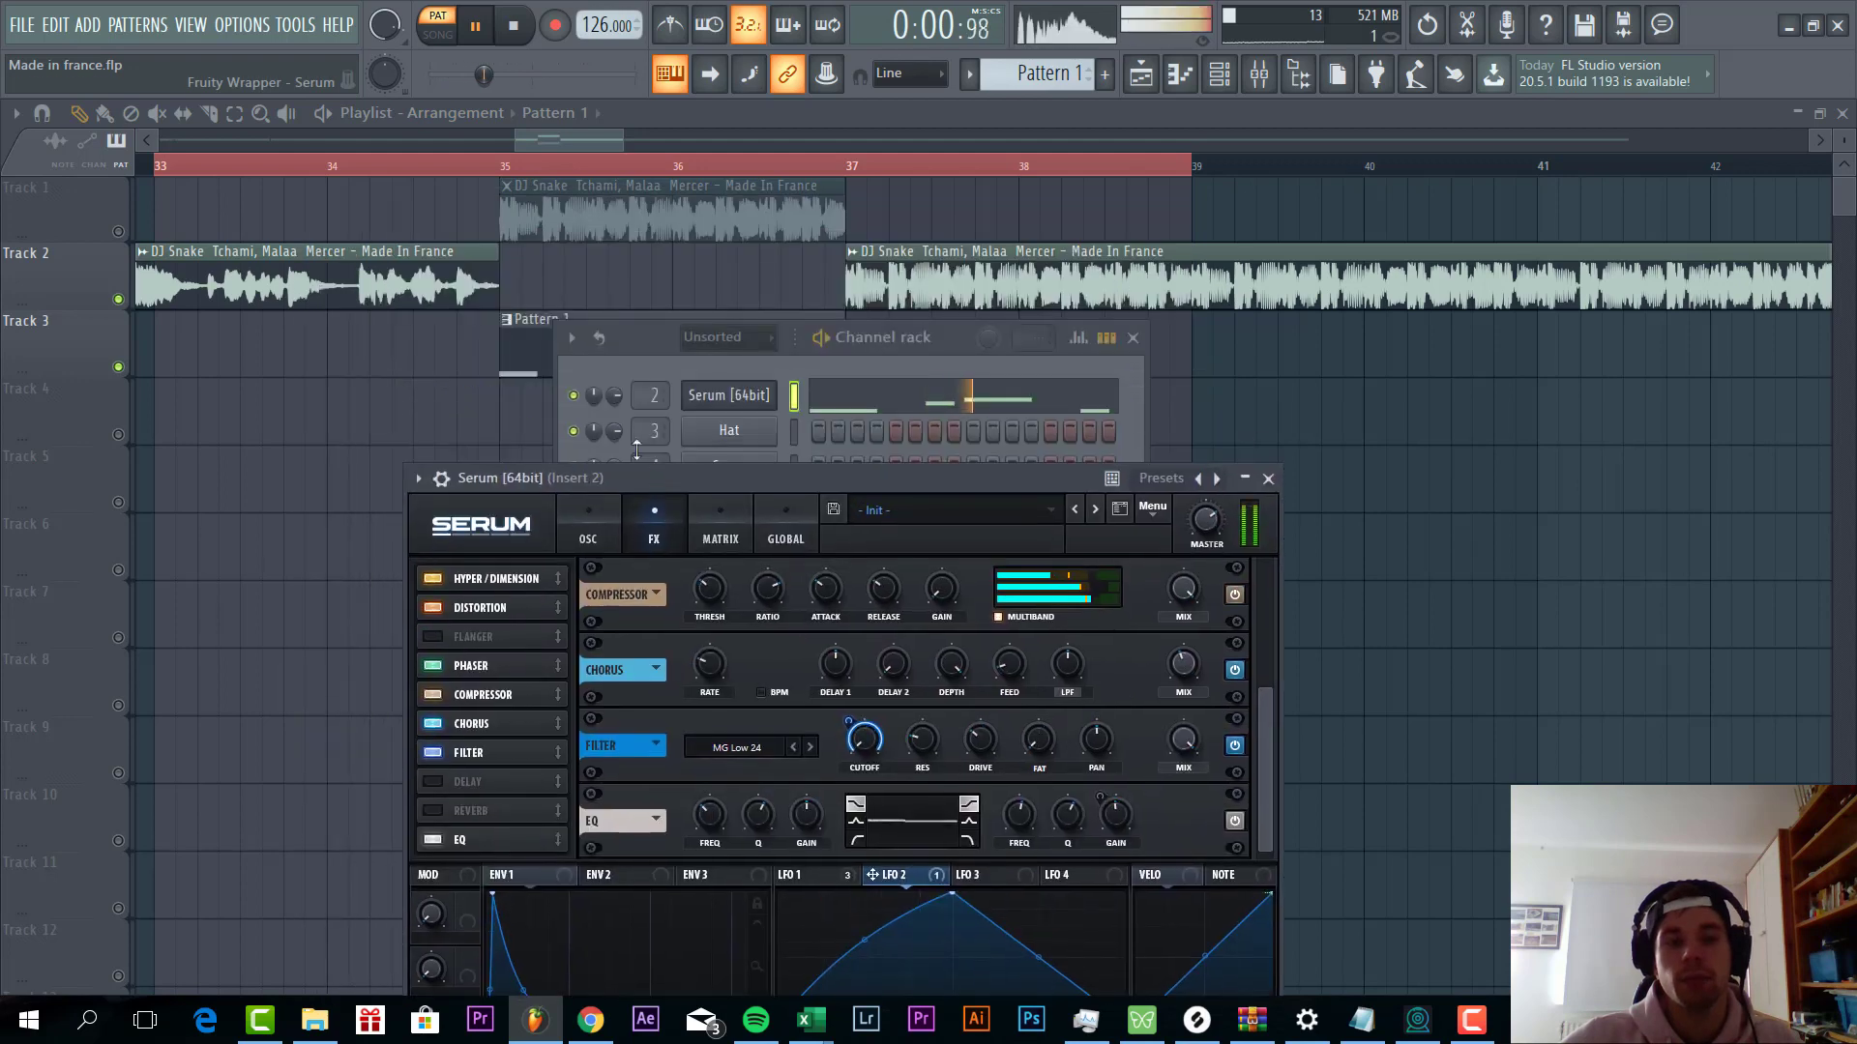
{"action": "left_click", "coordinate": [455, 406]}
{"action": "left_click", "coordinate": [306, 165]}
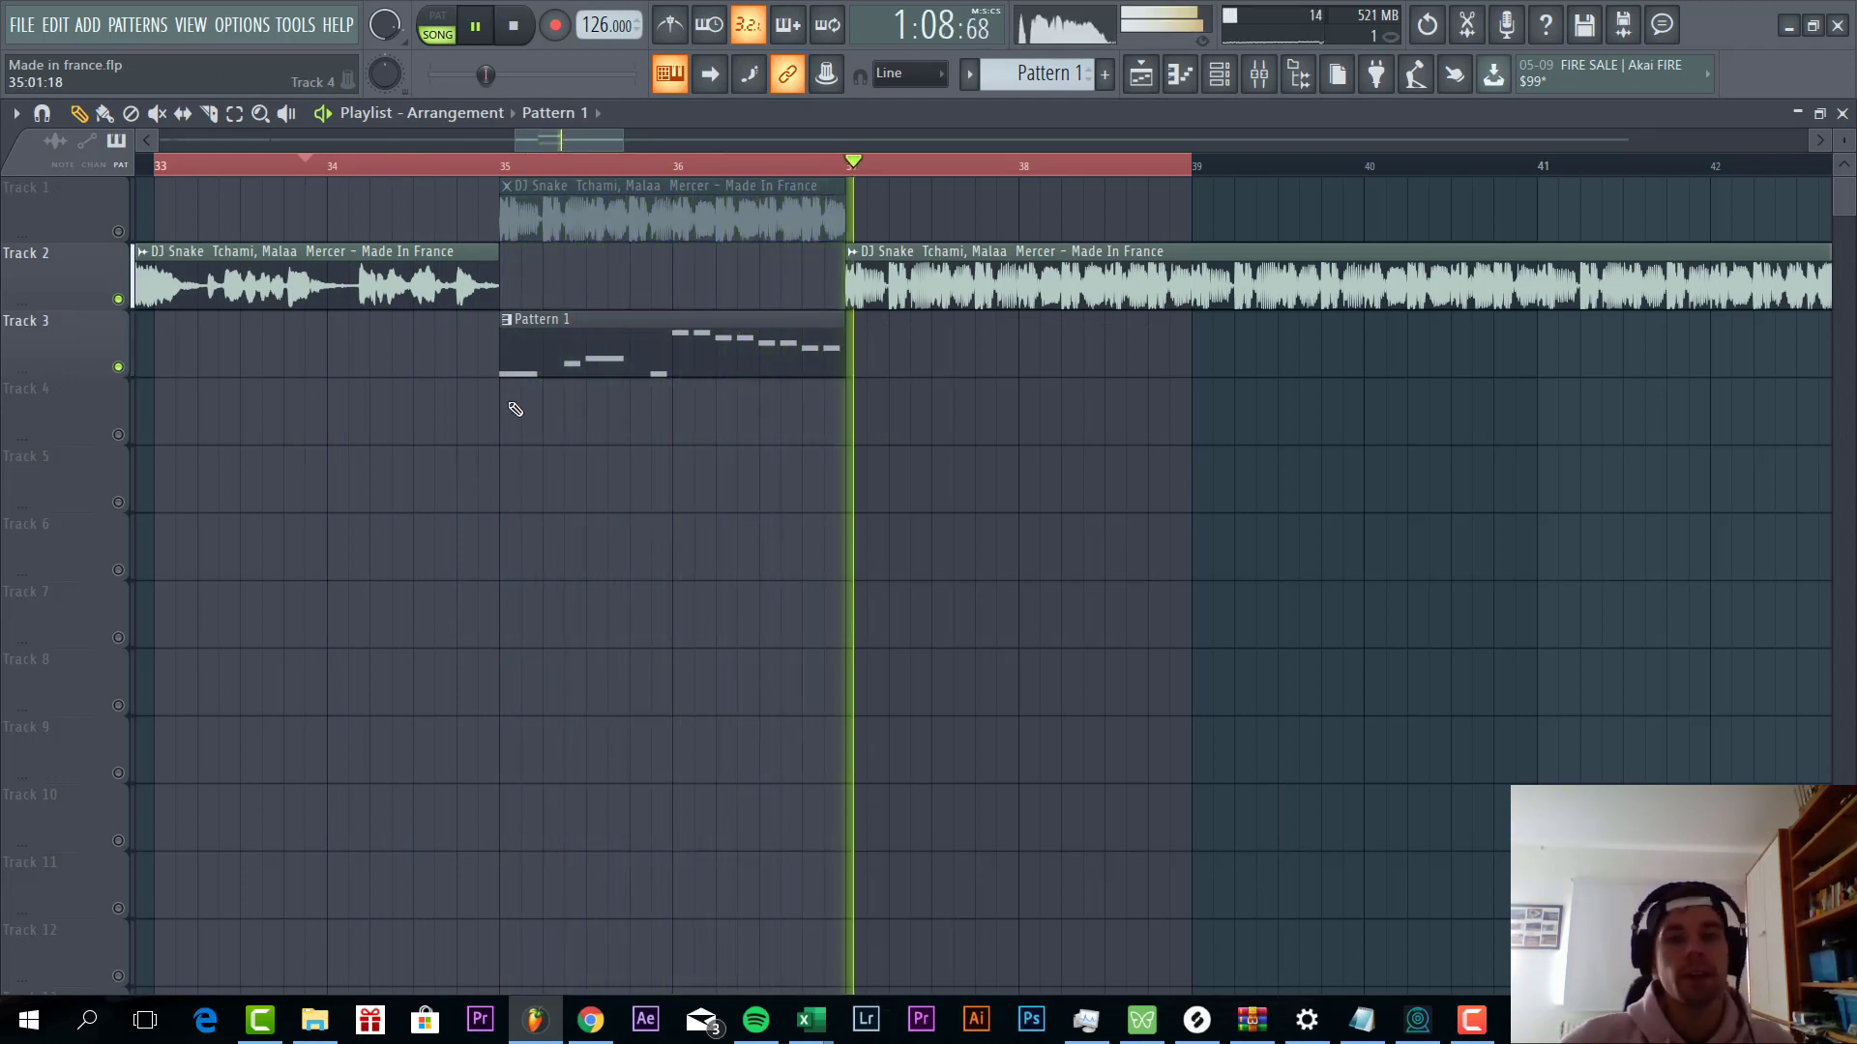
{"action": "key", "text": "space"}
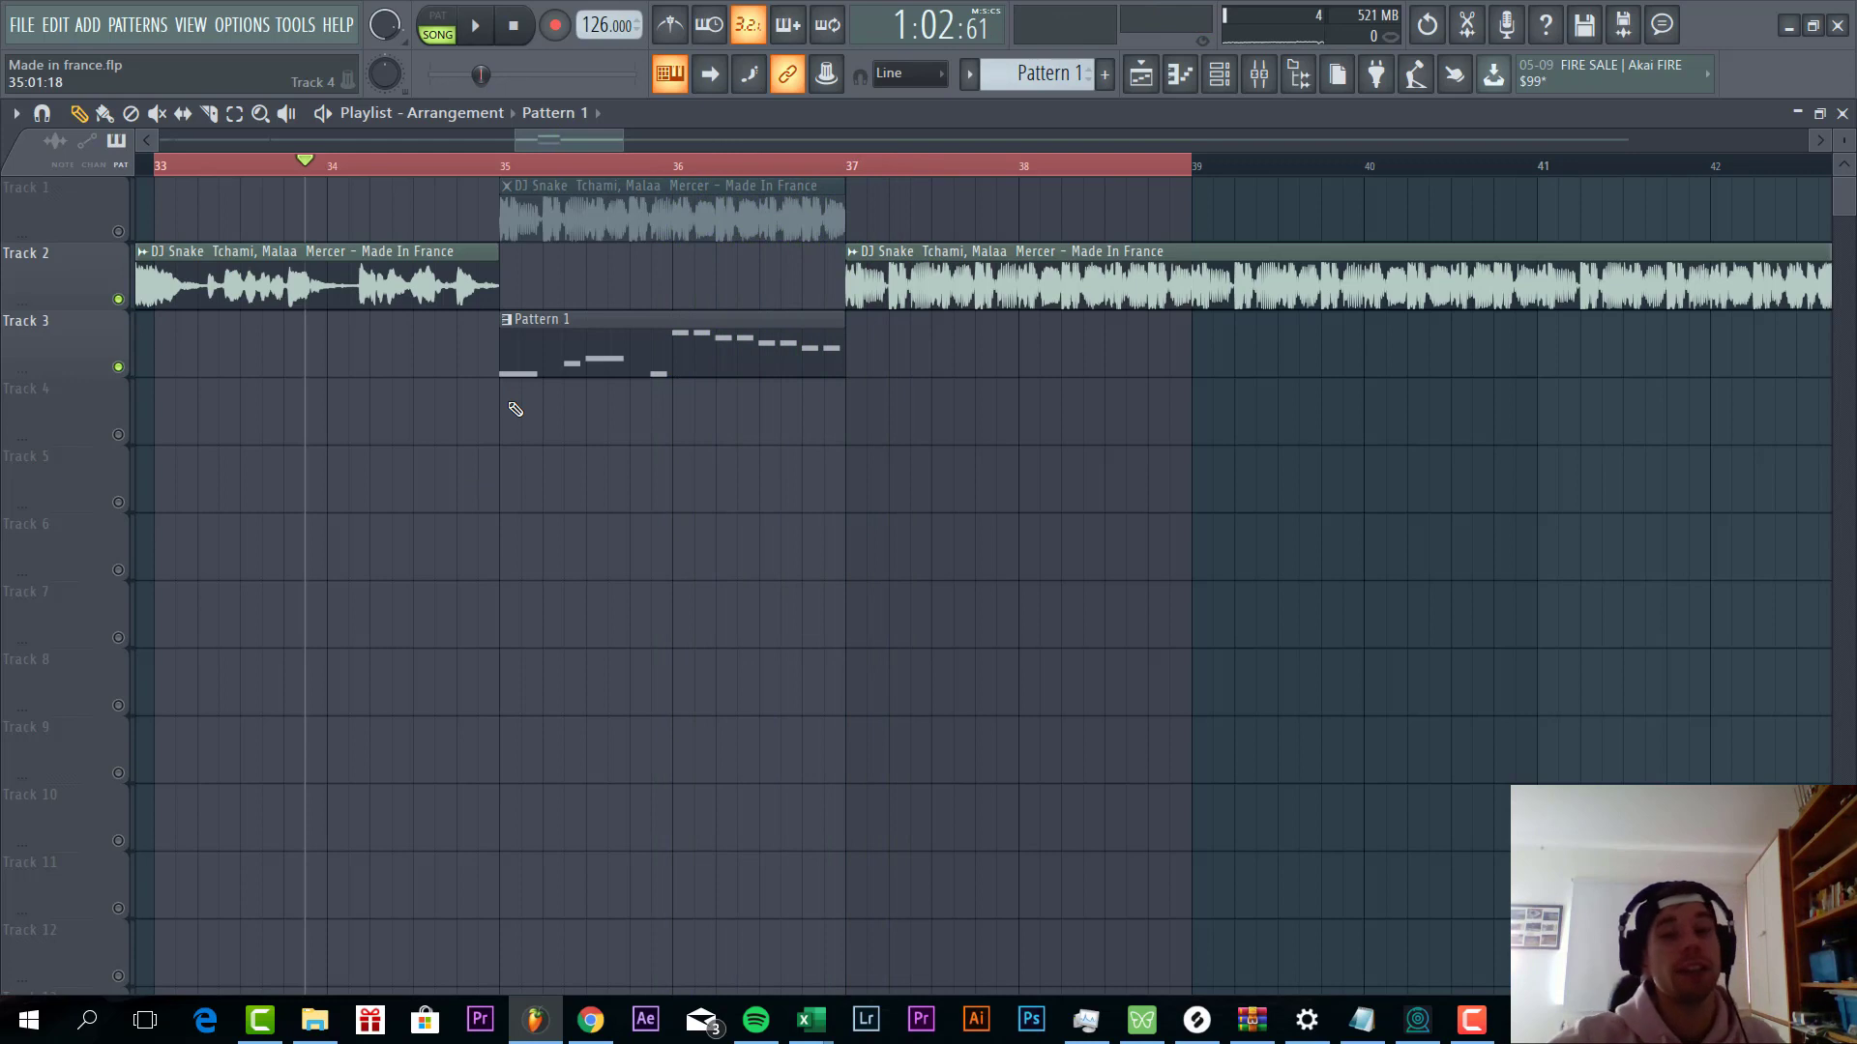